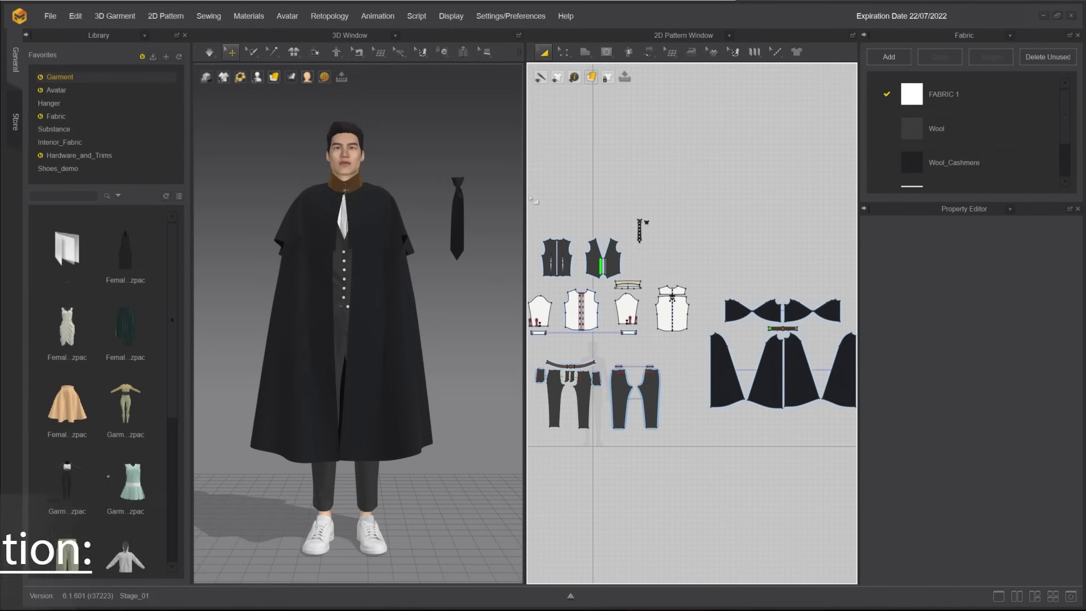
pyautogui.hotkey('ctrl', 'a')
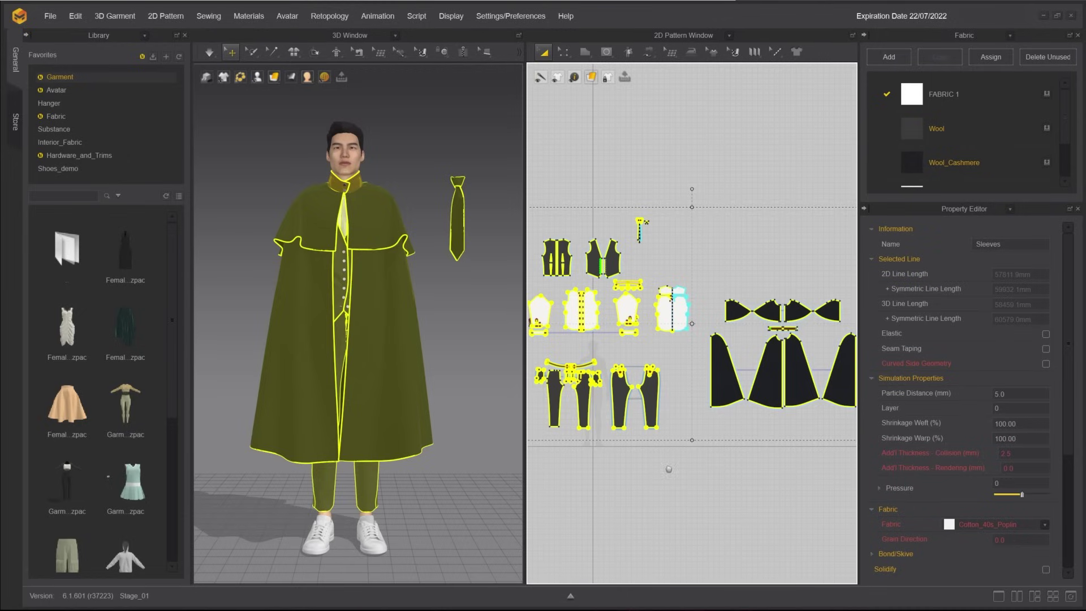
pyautogui.scroll(3, 692, 322)
pyautogui.click(617, 238)
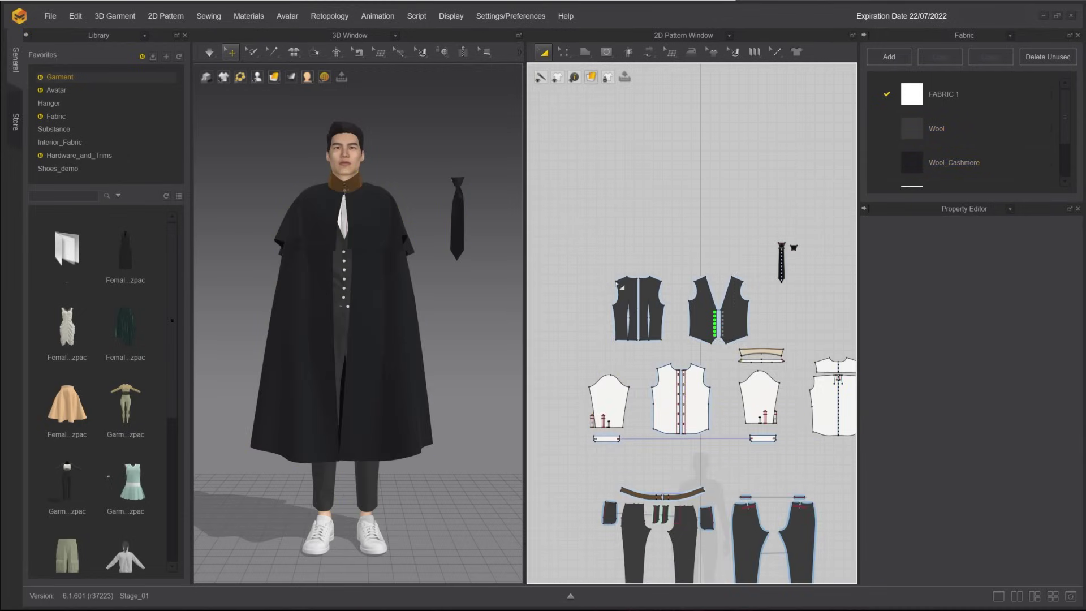
# Set the particle distance of the vest, shirt and trouser pattern pieces to 8 mm.
pyautogui.moveTo(599, 258); pyautogui.dragTo(754, 347)
pyautogui.scroll(2, 679, 333)
pyautogui.moveTo(634, 407); pyautogui.dragTo(645, 357, button='middle')
pyautogui.keyDown('shift'); pyautogui.click(597, 369); pyautogui.keyUp('shift')
pyautogui.keyDown('shift'); pyautogui.click(676, 364); pyautogui.keyUp('shift')
pyautogui.moveTo(792, 358); pyautogui.dragTo(689, 345, button='middle')
pyautogui.keyDown('shift'); pyautogui.click(708, 347); pyautogui.keyUp('shift')
pyautogui.keyDown('shift'); pyautogui.click(803, 362); pyautogui.keyUp('shift')
pyautogui.keyDown('shift'); pyautogui.click(804, 310); pyautogui.keyUp('shift')
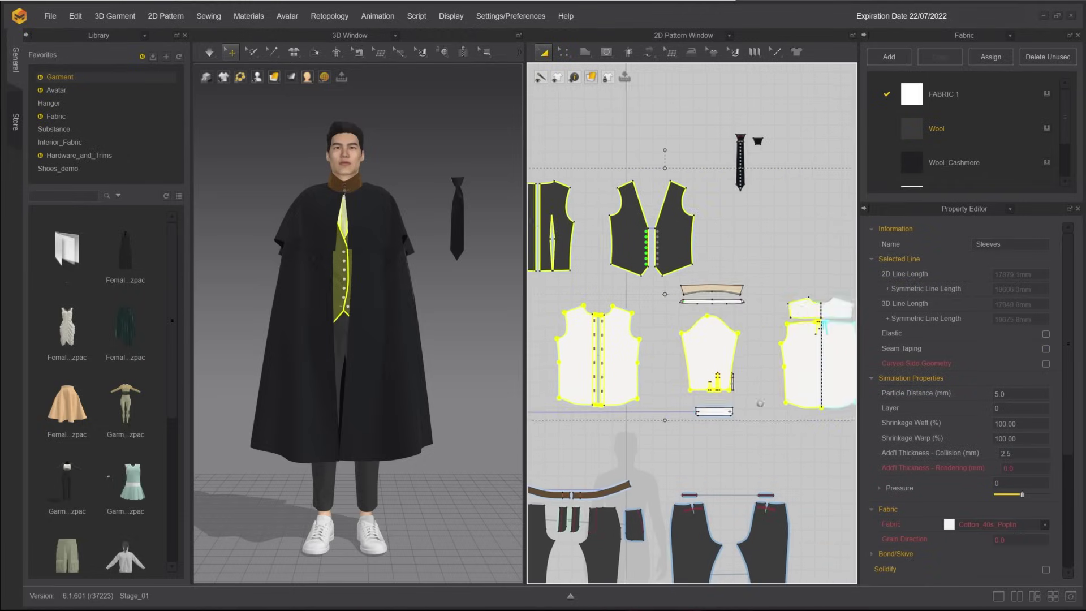
pyautogui.moveTo(651, 481); pyautogui.dragTo(707, 256, button='middle')
pyautogui.keyDown('shift'); pyautogui.click(607, 345); pyautogui.keyUp('shift')
pyautogui.keyDown('shift'); pyautogui.click(657, 345); pyautogui.keyUp('shift')
pyautogui.keyDown('shift'); pyautogui.click(752, 345); pyautogui.keyUp('shift')
pyautogui.keyDown('shift'); pyautogui.click(819, 345); pyautogui.keyUp('shift')
pyautogui.moveTo(838, 317); pyautogui.dragTo(534, 360, button='middle')
pyautogui.click(803, 351)
pyautogui.click(999, 393)
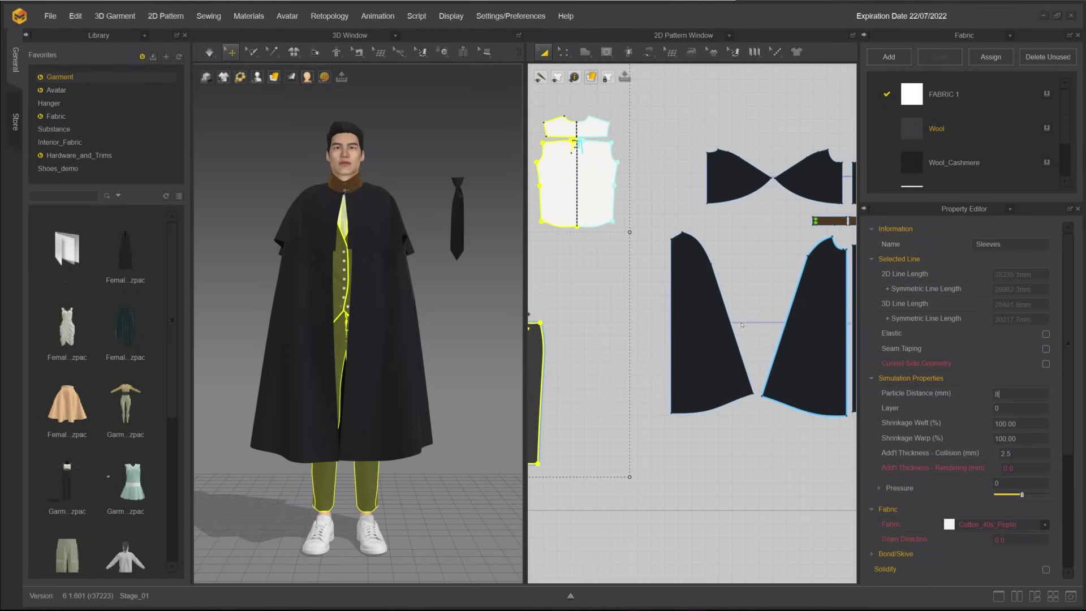
pyautogui.press('Return')
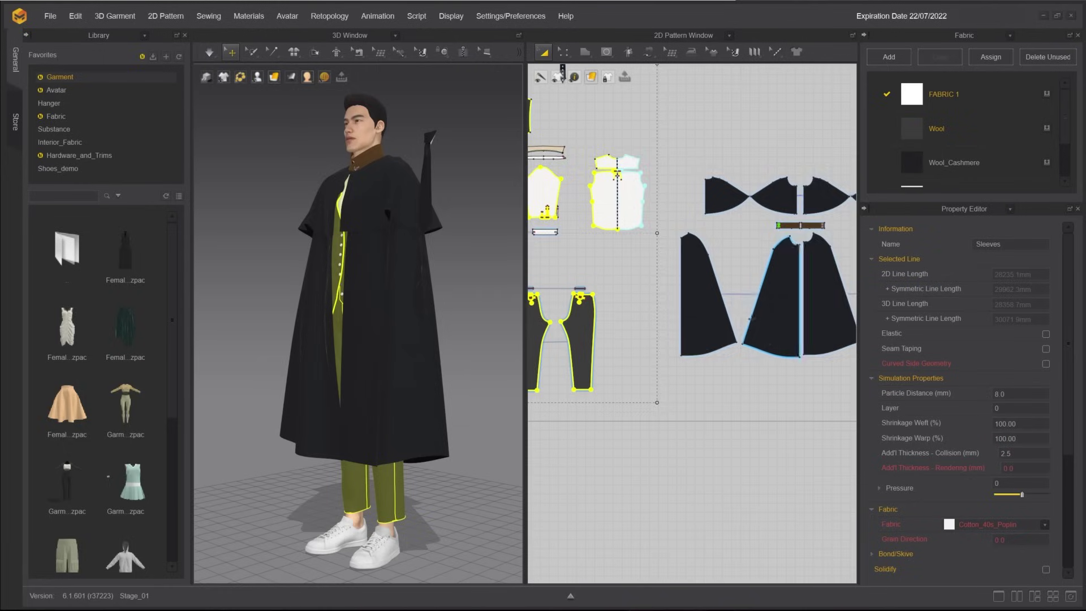
# Set the particle distance of all cape pattern pieces, including the collar bands, to 12 mm.
pyautogui.scroll(-3, 689, 229)
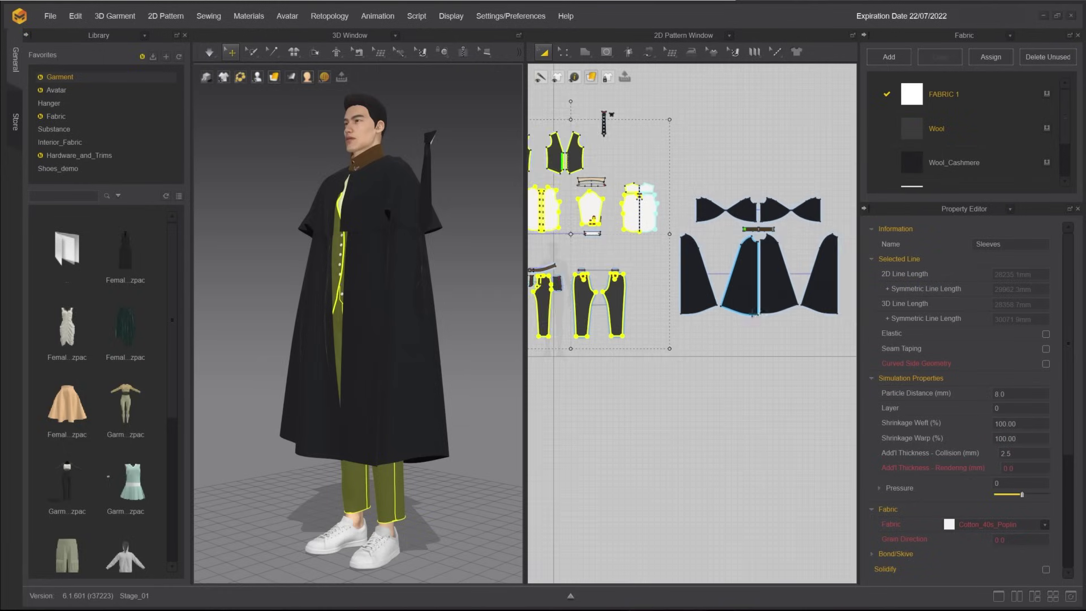
pyautogui.moveTo(756, 314); pyautogui.dragTo(708, 326, button='middle')
pyautogui.moveTo(452, 334); pyautogui.dragTo(560, 333, button='right')
pyautogui.moveTo(708, 333); pyautogui.dragTo(660, 368, button='middle')
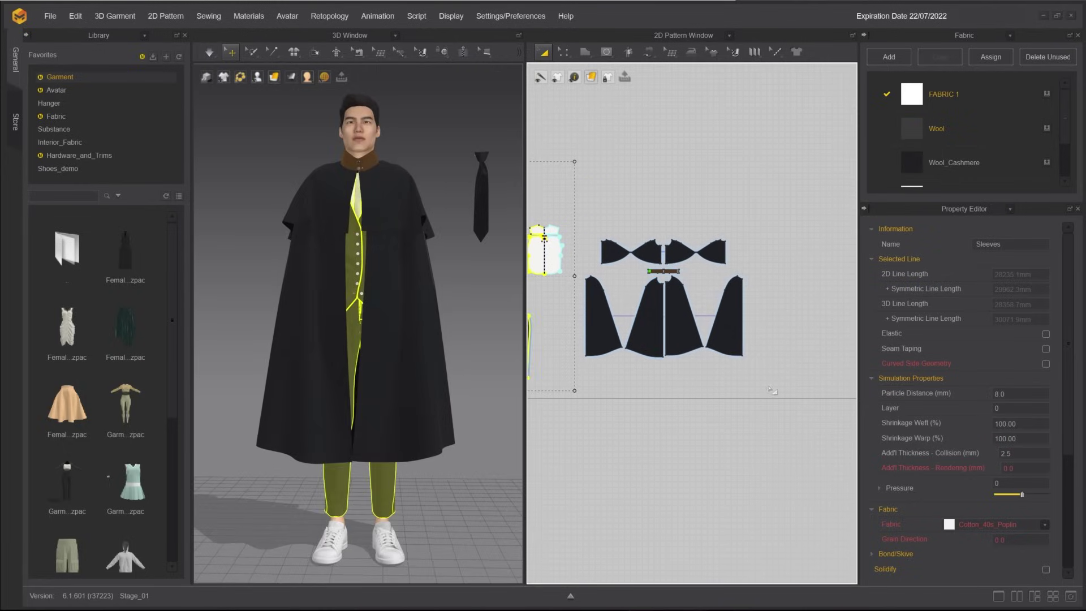
pyautogui.moveTo(768, 385); pyautogui.dragTo(572, 277)
pyautogui.keyDown('shift'); pyautogui.moveTo(579, 214); pyautogui.dragTo(768, 272); pyautogui.keyUp('shift')
pyautogui.doubleClick(1024, 433)
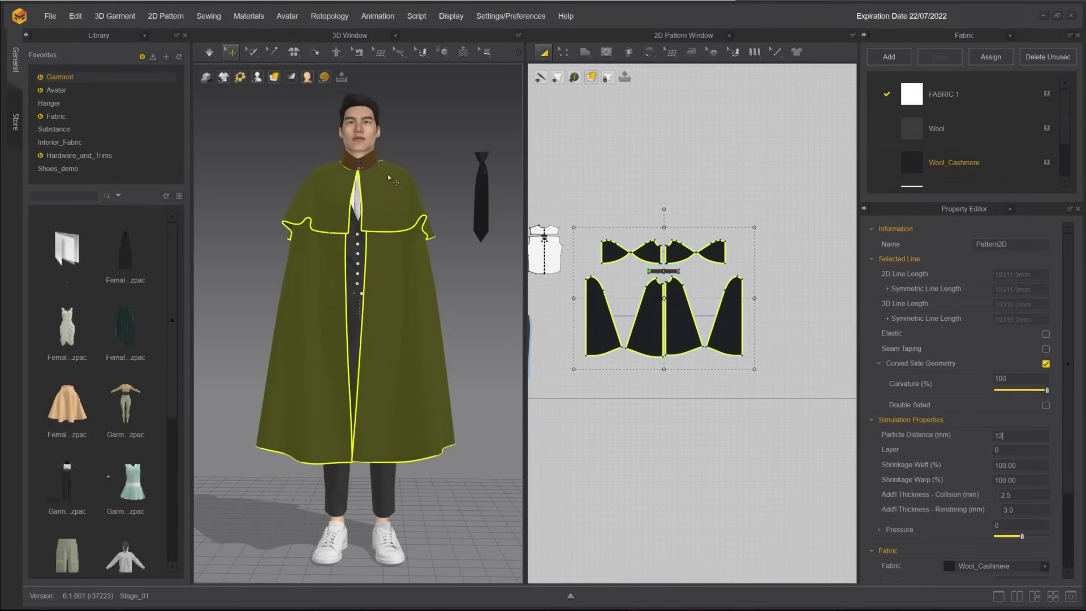
# Brush-select the mesh around the neckline of both upper cape pieces and subdivide it.
pyautogui.scroll(8, 392, 169)
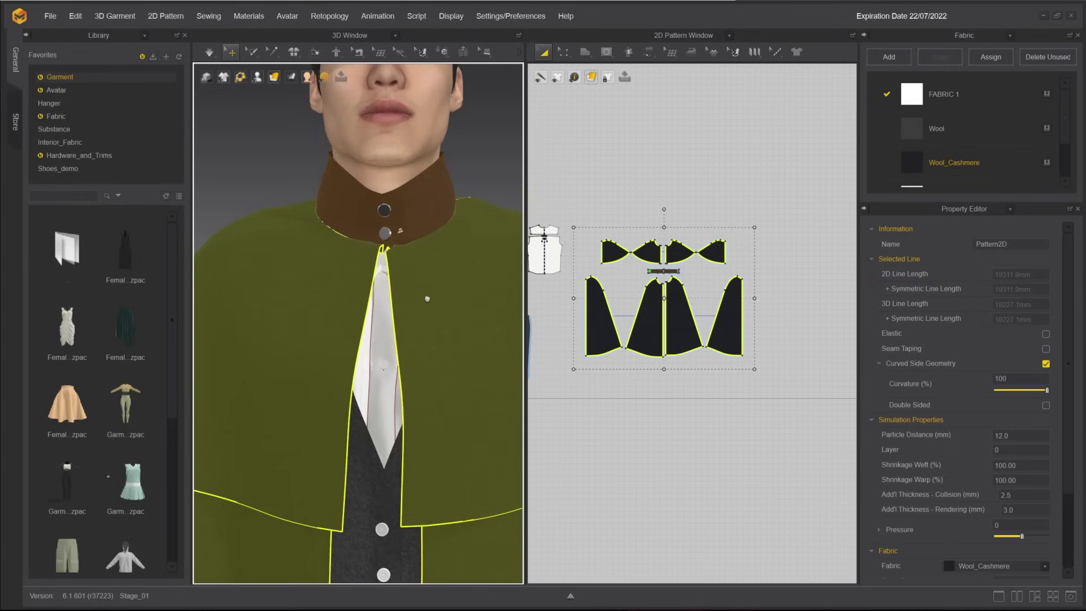
pyautogui.moveTo(356, 284); pyautogui.dragTo(316, 261, button='right')
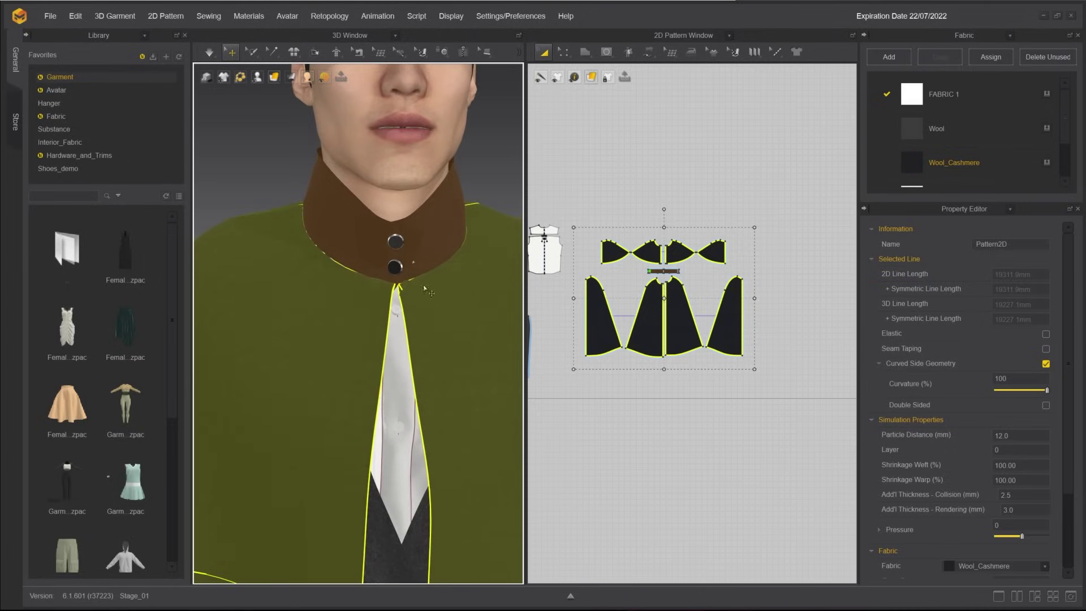
pyautogui.moveTo(439, 267); pyautogui.dragTo(427, 279, button='right')
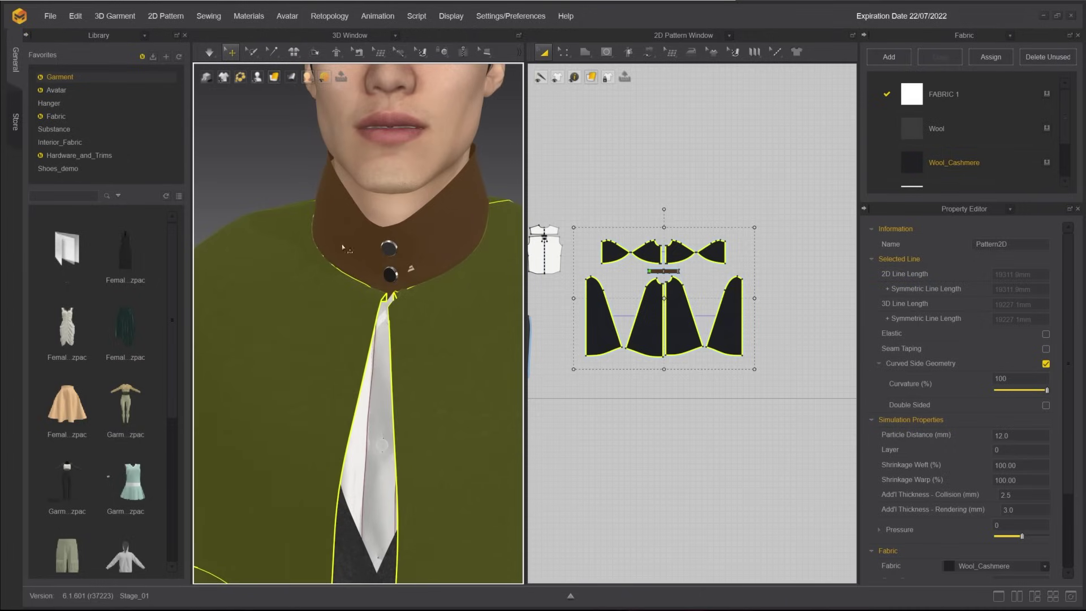
pyautogui.click(270, 177)
pyautogui.scroll(8, 649, 271)
pyautogui.moveTo(656, 220); pyautogui.dragTo(582, 340, button='middle')
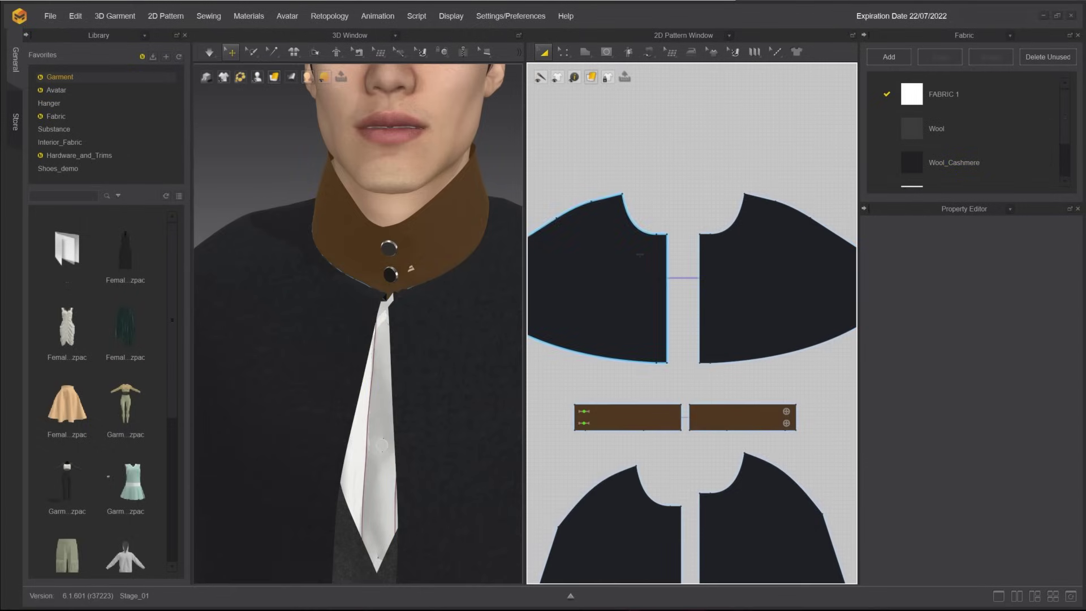
pyautogui.click(250, 52)
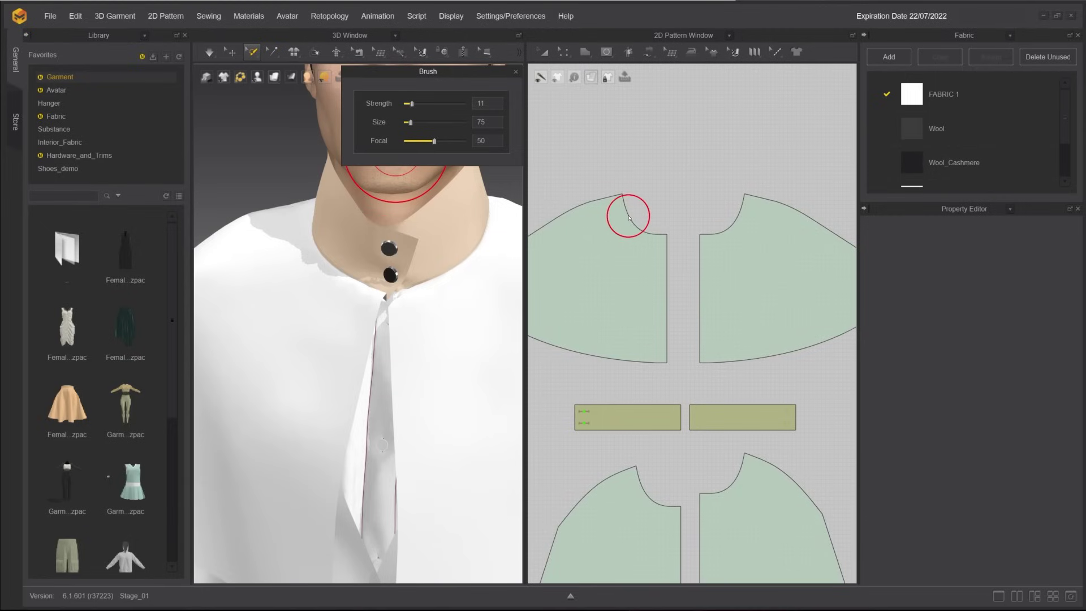
pyautogui.moveTo(625, 213)
pyautogui.mouseDown()
pyautogui.moveTo(651, 247)
pyautogui.moveTo(660, 237)
pyautogui.moveTo(711, 245)
pyautogui.moveTo(732, 221)
pyautogui.moveTo(707, 250)
pyautogui.mouseUp()
pyautogui.rightClick(451, 300)
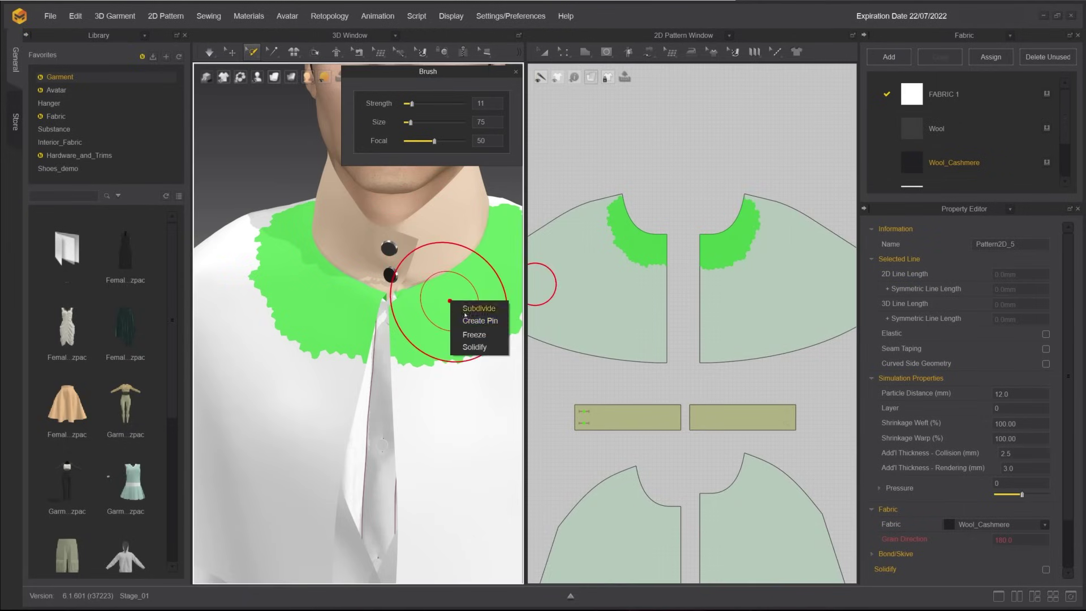
pyautogui.click(481, 311)
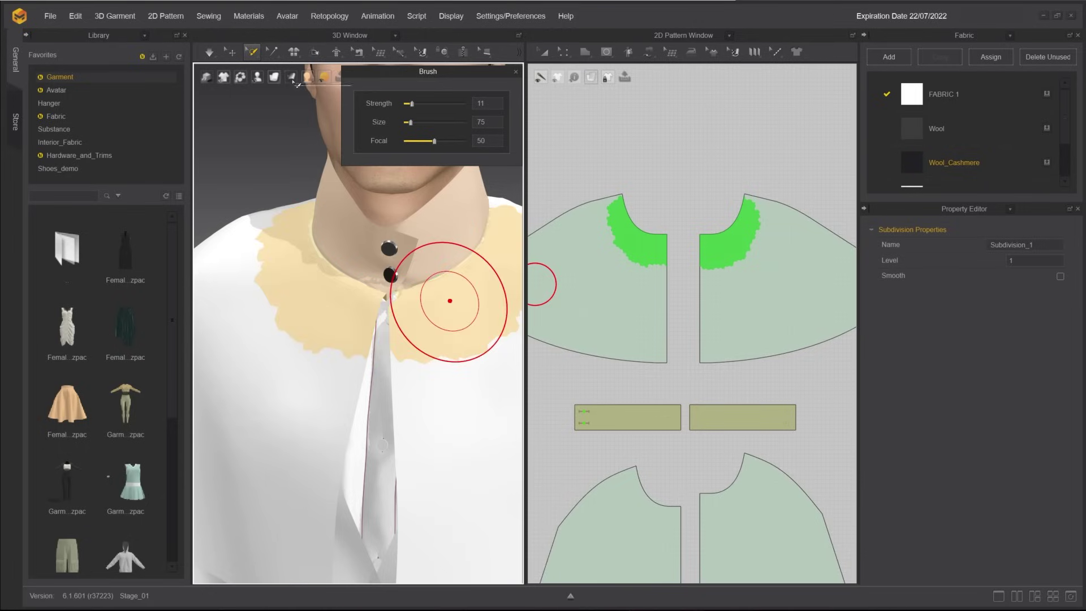
pyautogui.press('Escape')
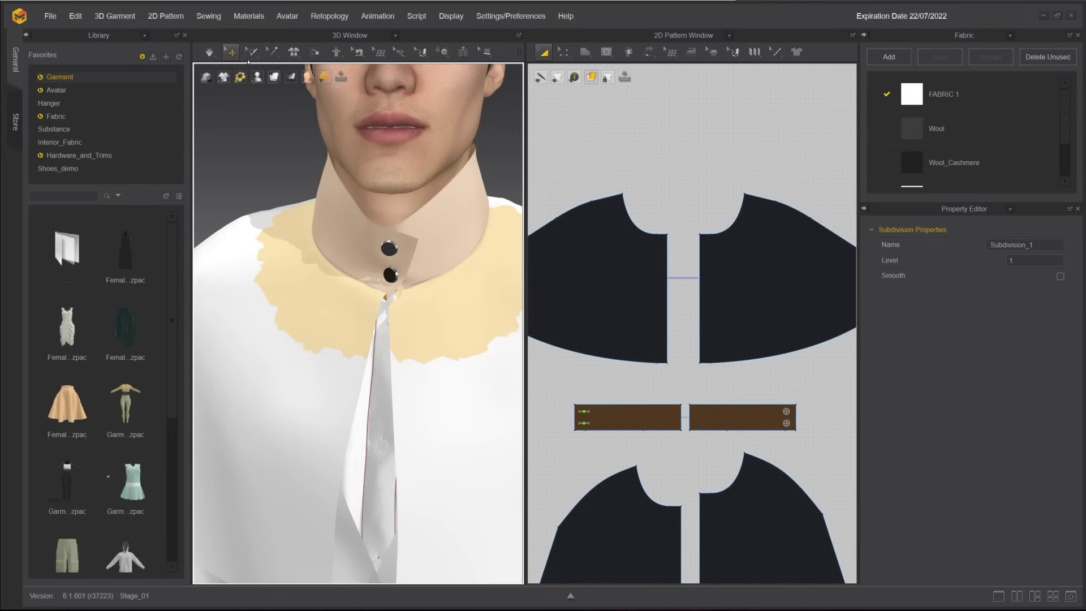
# Show the garment as Mesh to examine the subdivided neckline, and return to Thick Textured Surface.
pyautogui.click(274, 76)
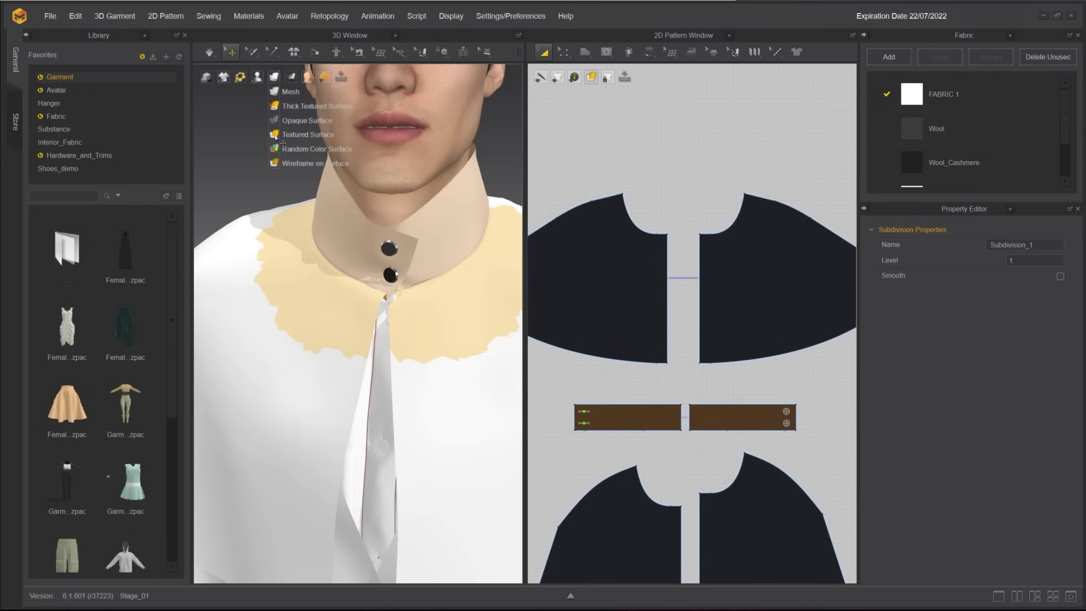
pyautogui.click(290, 91)
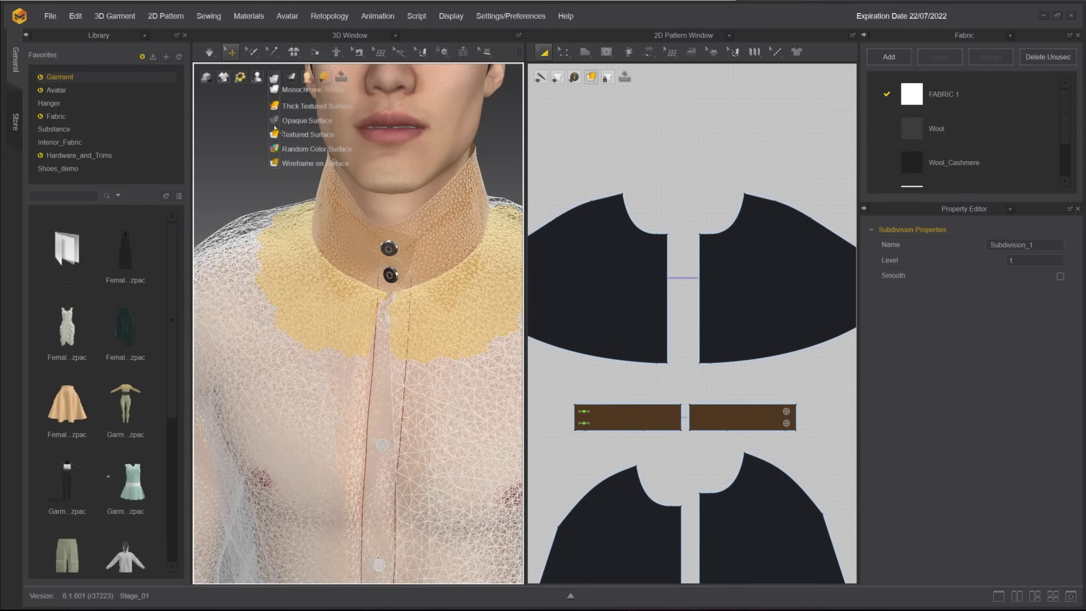
pyautogui.moveTo(389, 205); pyautogui.dragTo(340, 158, button='right')
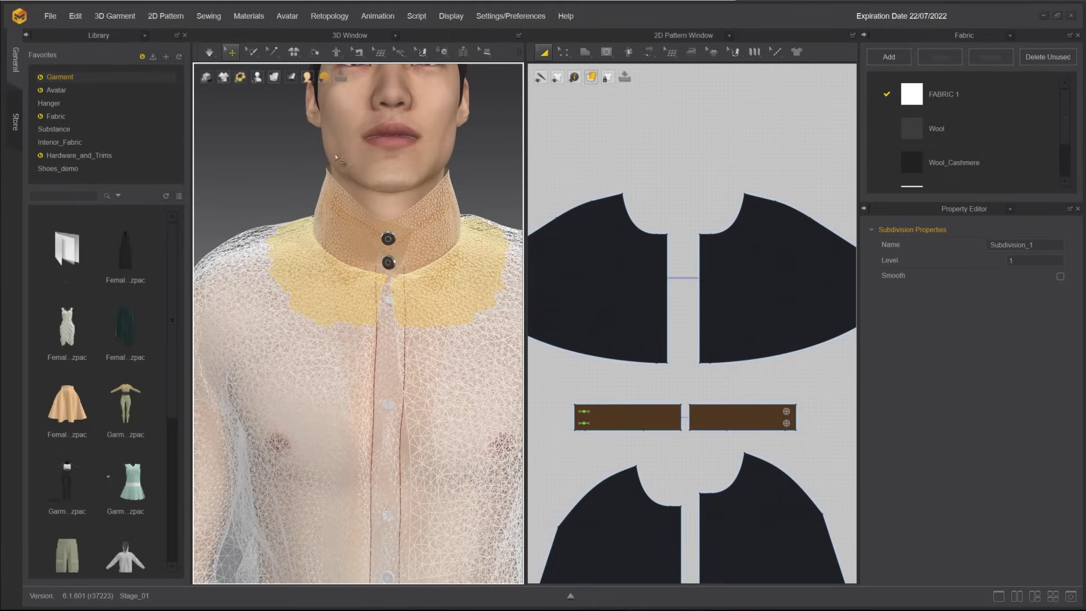
pyautogui.click(275, 78)
pyautogui.click(292, 100)
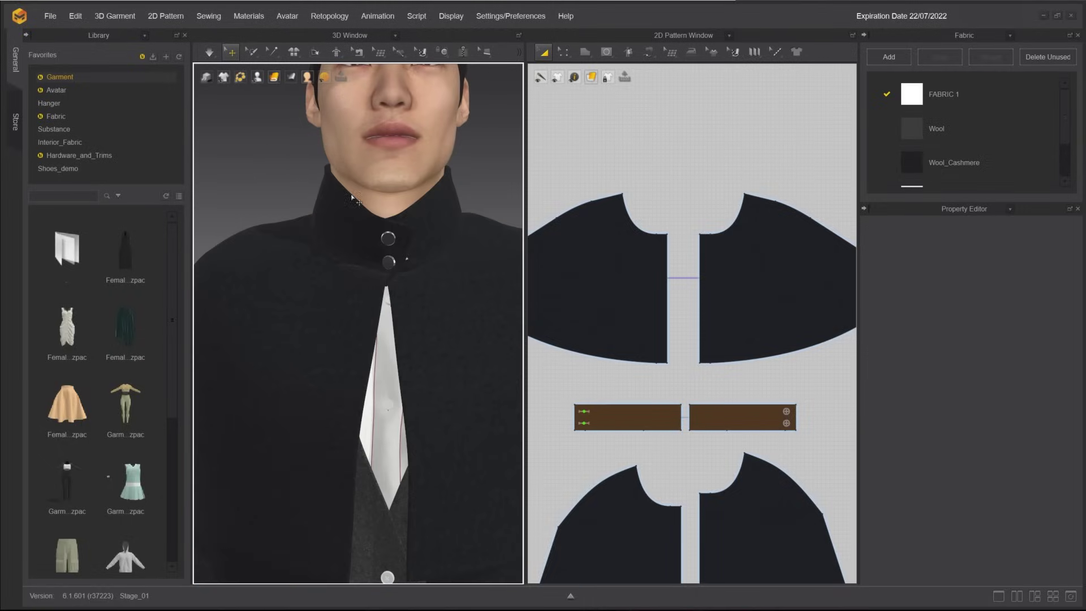
# Unfasten both buttons on the collar bands from their buttonholes.
pyautogui.scroll(-5, 352, 198)
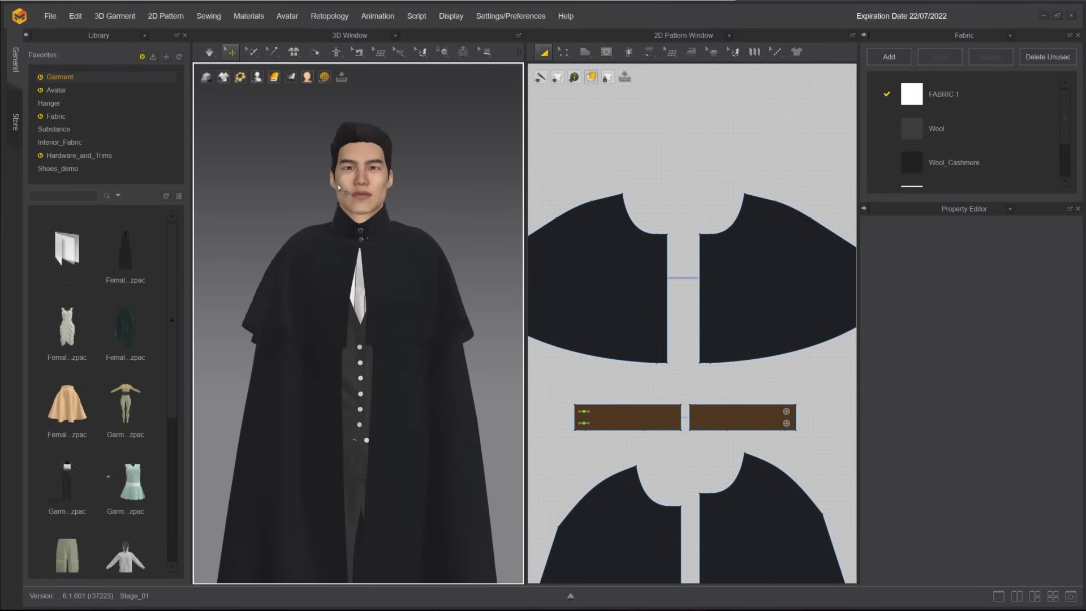
pyautogui.scroll(6, 339, 189)
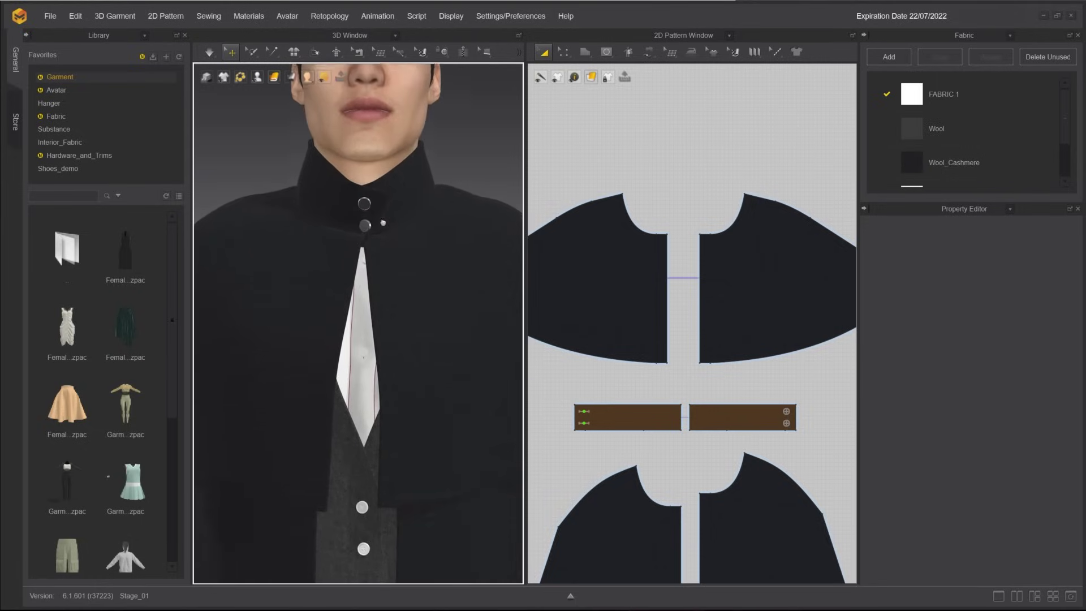
pyautogui.scroll(3, 365, 254)
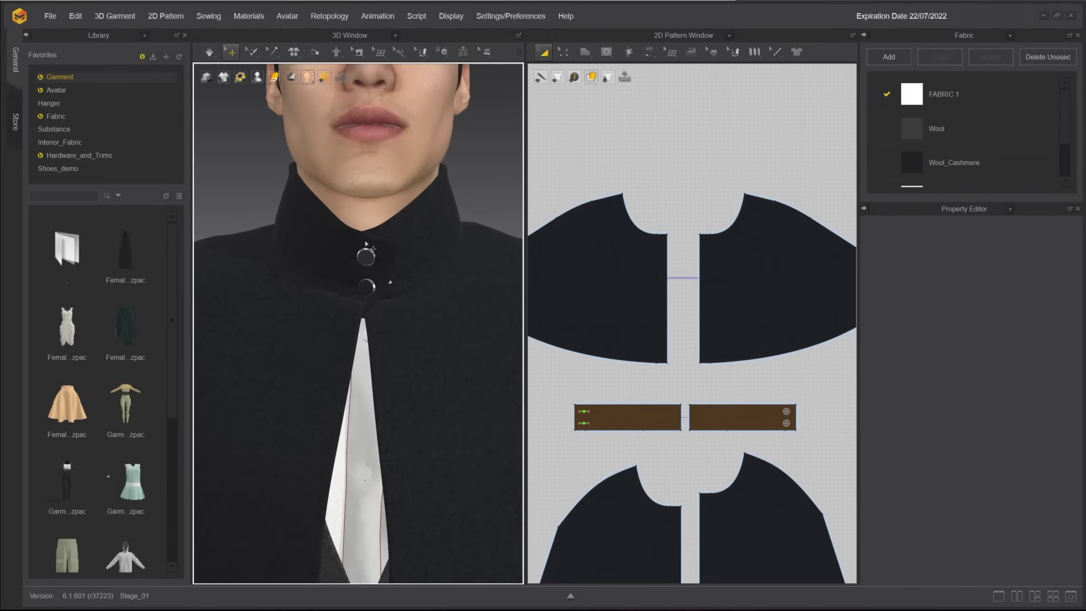
pyautogui.moveTo(394, 270)
pyautogui.mouseDown(button='right')
pyautogui.moveTo(363, 265)
pyautogui.moveTo(403, 261)
pyautogui.mouseUp(button='right')
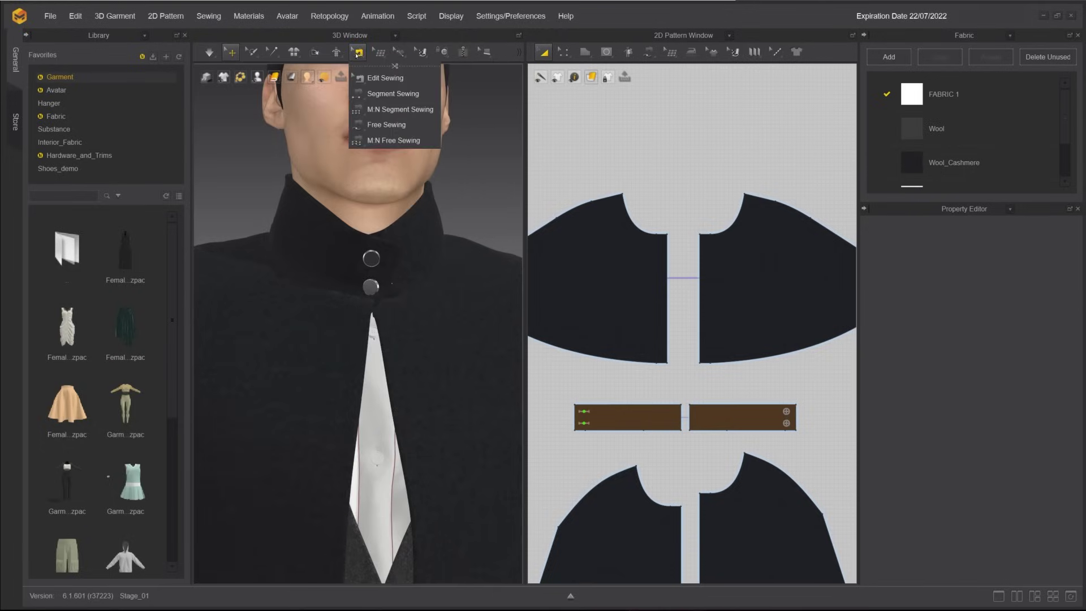
pyautogui.moveTo(447, 56)
pyautogui.click(473, 124)
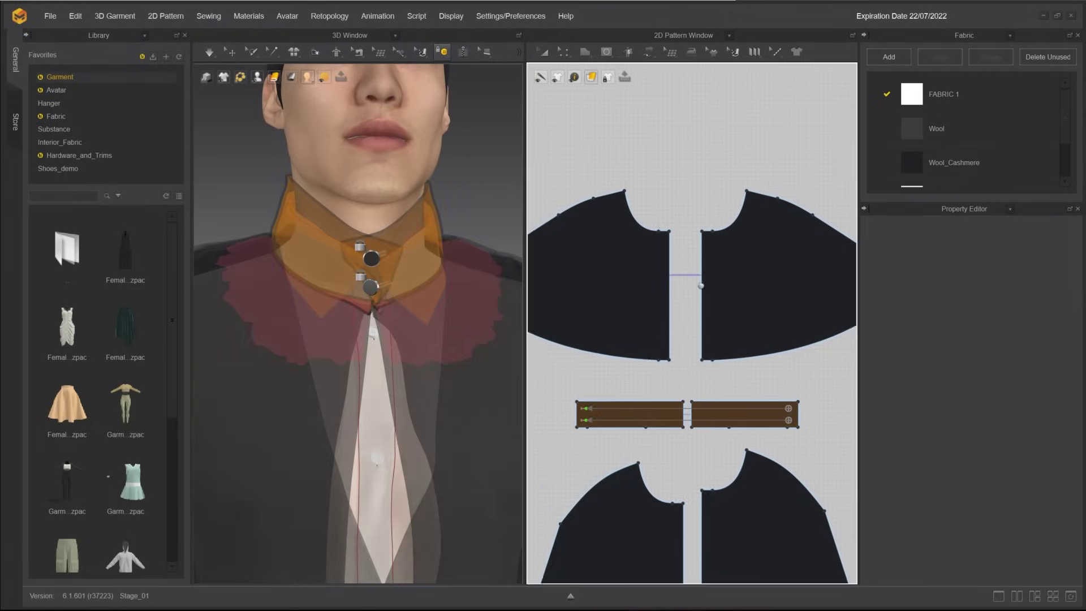
pyautogui.scroll(3, 701, 283)
pyautogui.moveTo(716, 395); pyautogui.dragTo(640, 287, button='middle')
pyautogui.scroll(-5, 611, 260)
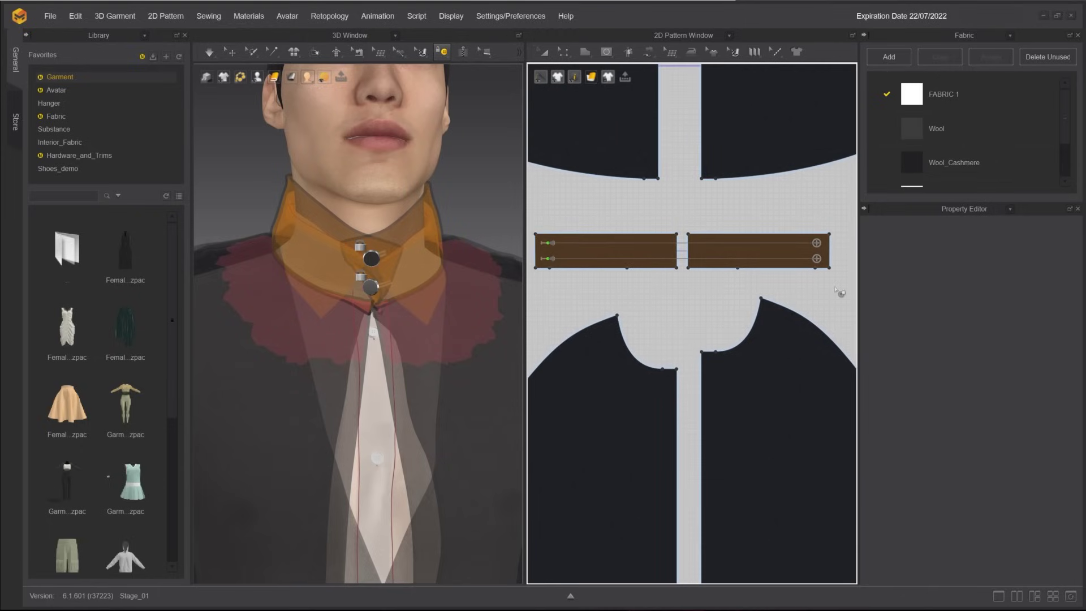
pyautogui.moveTo(842, 294); pyautogui.dragTo(532, 209)
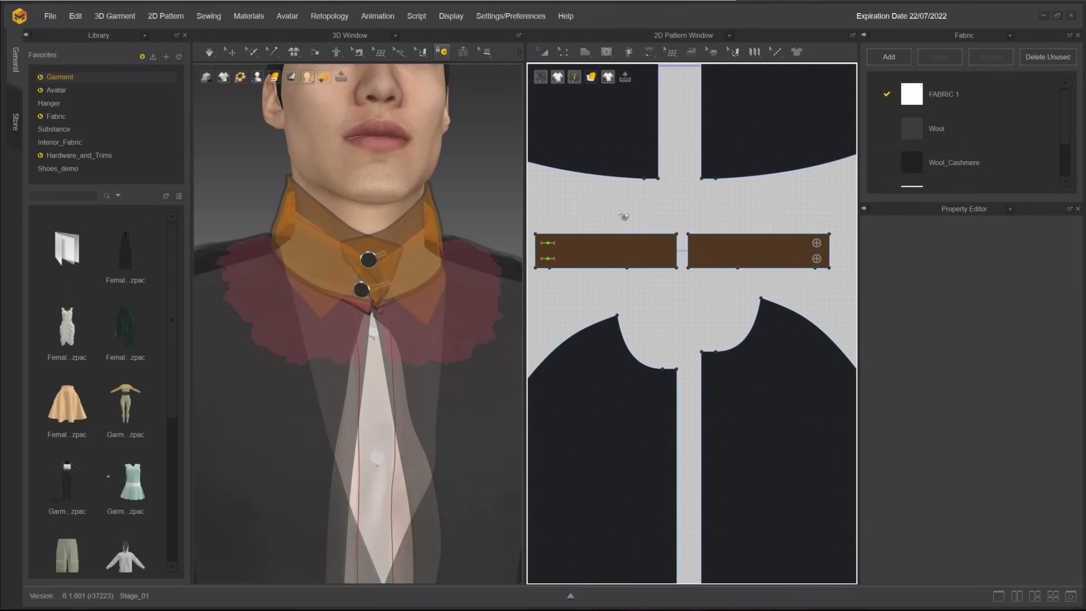
# Draw an Internal Ellipse around each of the two buttons on the collar band, matching the button outlines.
pyautogui.moveTo(436, 221); pyautogui.dragTo(408, 214, button='right')
pyautogui.scroll(-3, 408, 213)
pyautogui.scroll(-1, 408, 213)
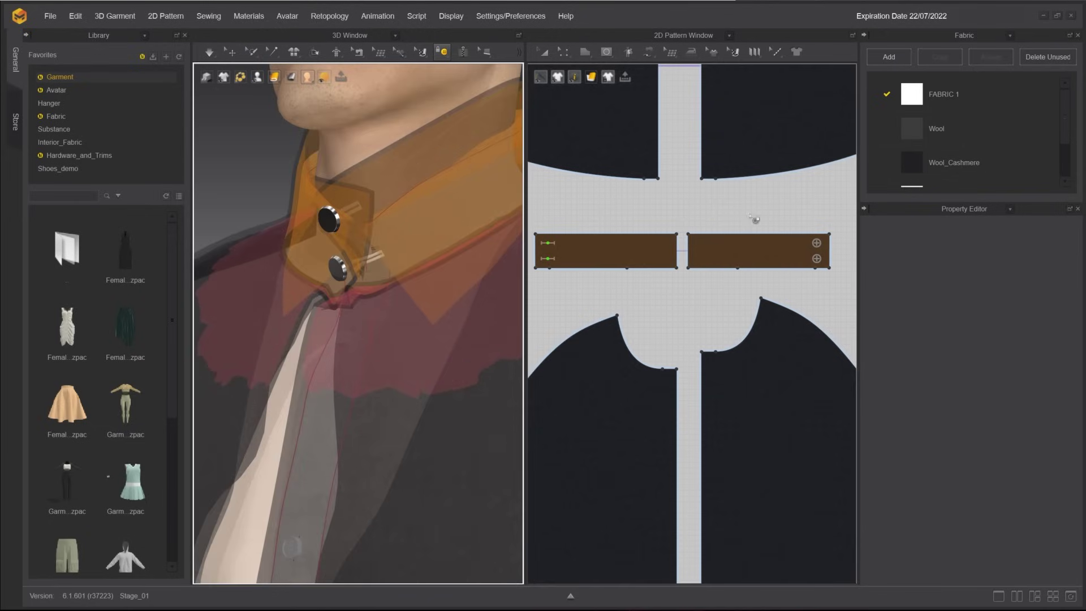
pyautogui.moveTo(752, 219); pyautogui.dragTo(671, 198, button='middle')
pyautogui.click(612, 52)
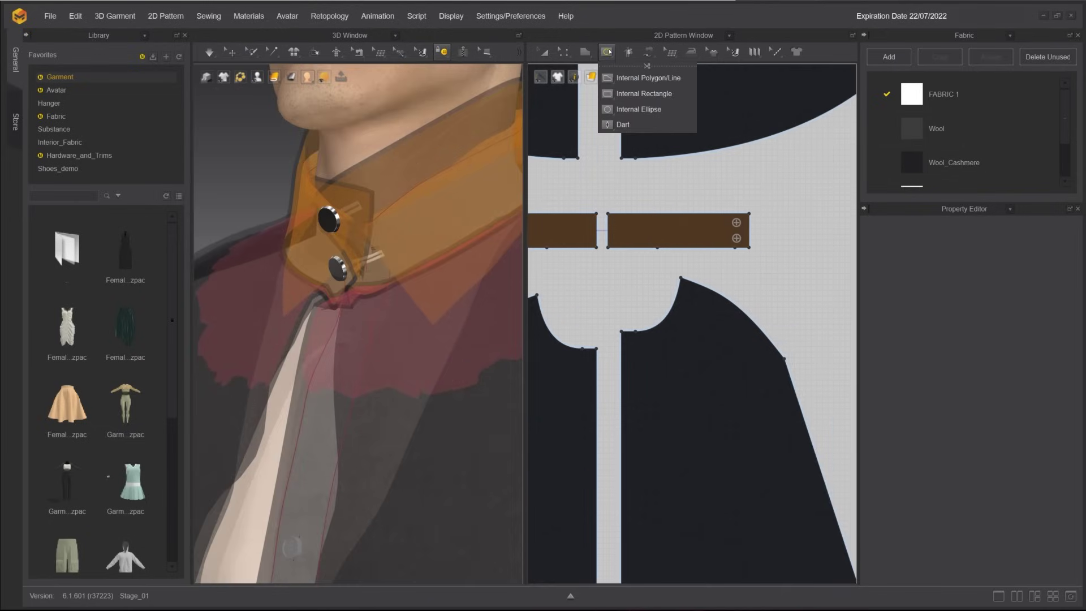
pyautogui.click(629, 109)
pyautogui.scroll(-3, 742, 212)
pyautogui.scroll(3, 749, 222)
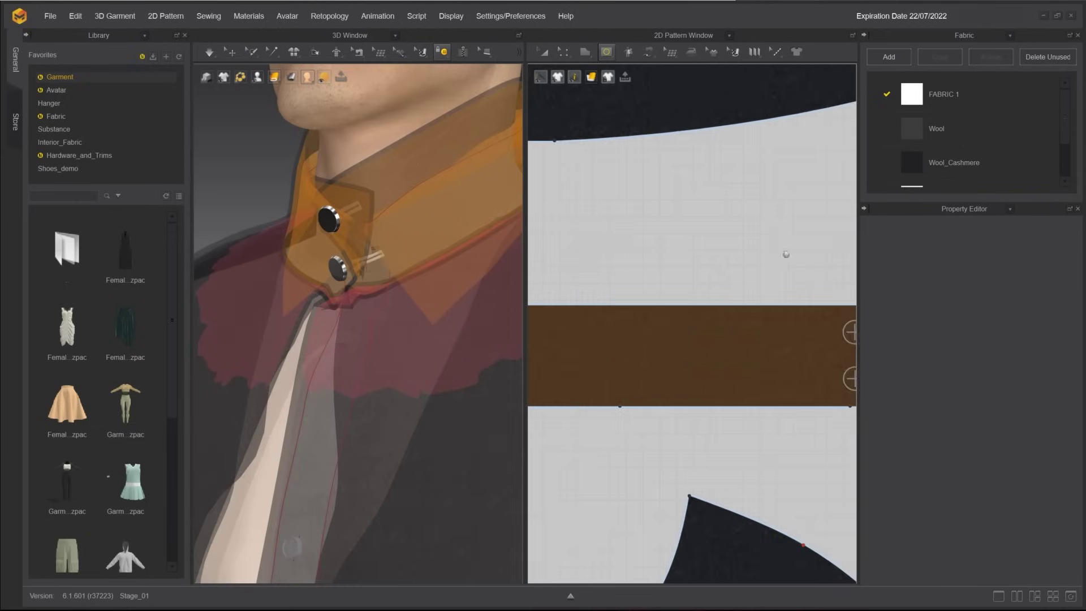
pyautogui.click(608, 52)
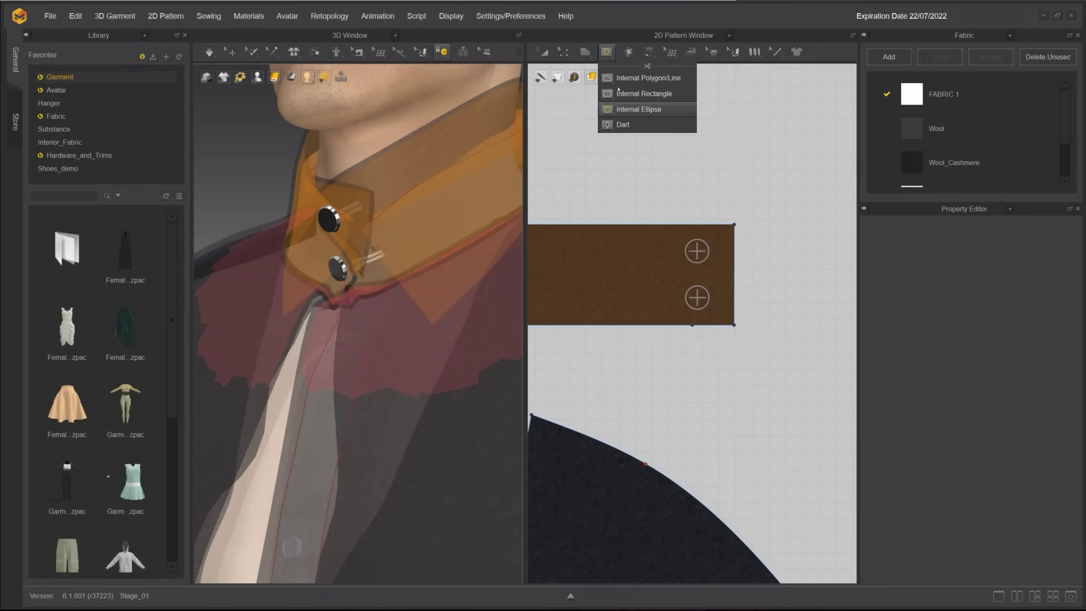
pyautogui.scroll(2, 664, 169)
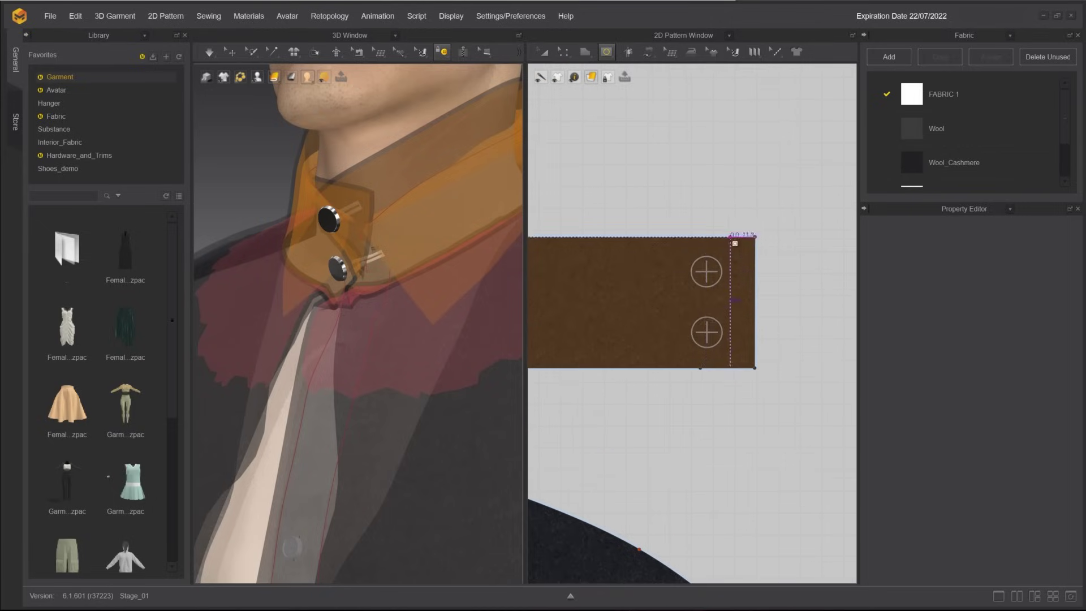
pyautogui.scroll(3, 713, 278)
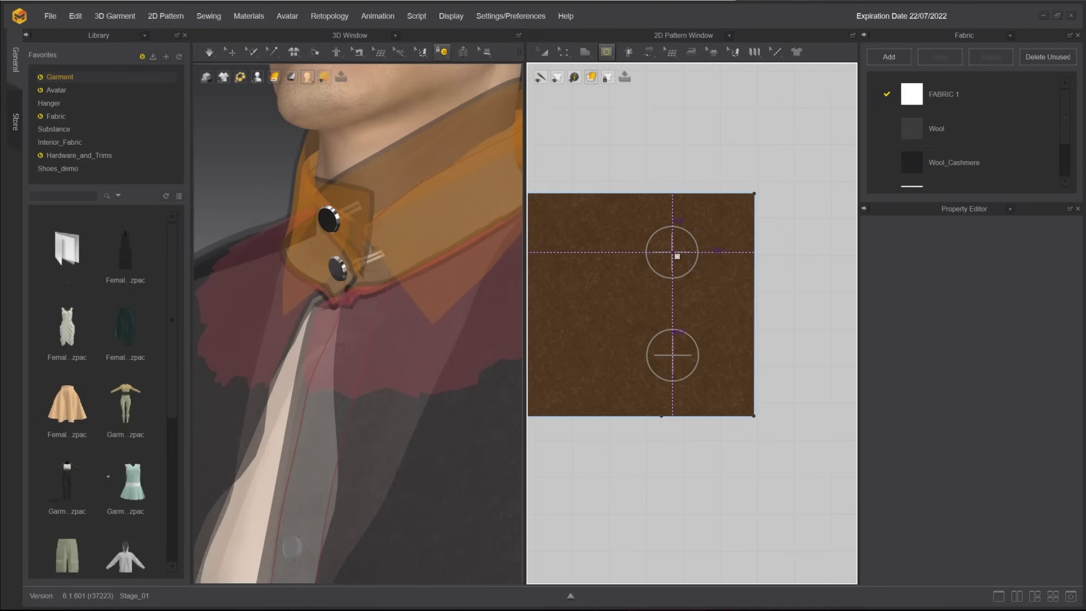
pyautogui.click(701, 279)
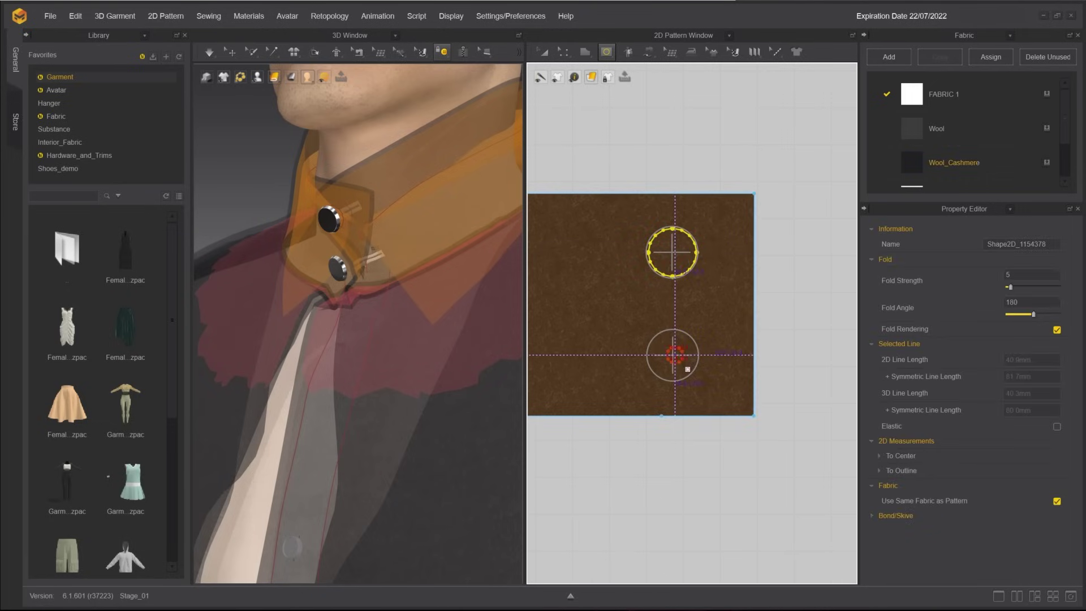
pyautogui.click(704, 380)
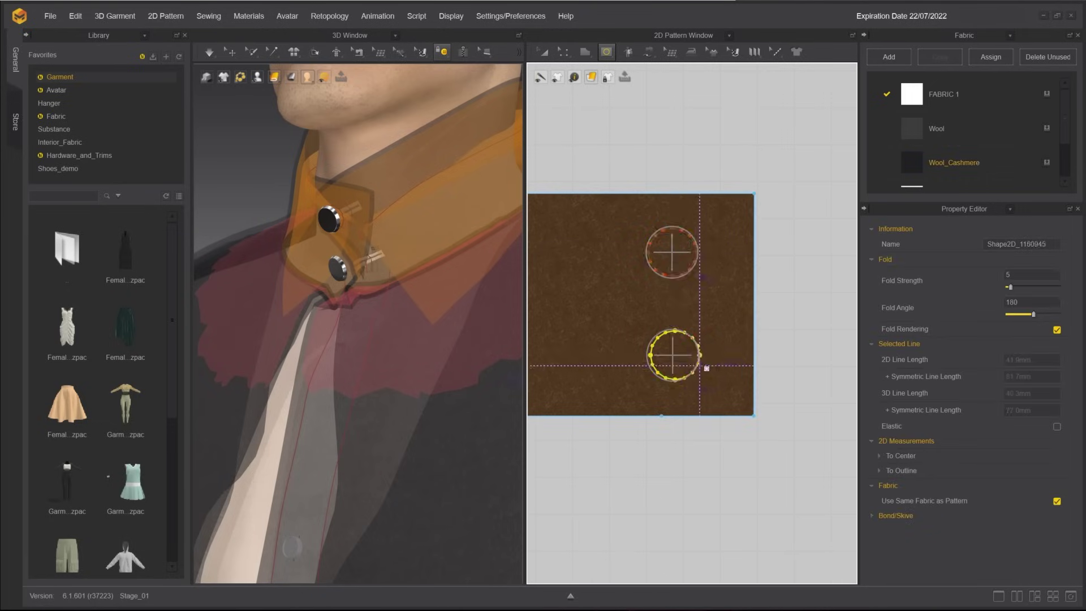
# Redraw the Internal Ellipse around the lower button on the collar band to match the button outline.
pyautogui.scroll(2, 675, 359)
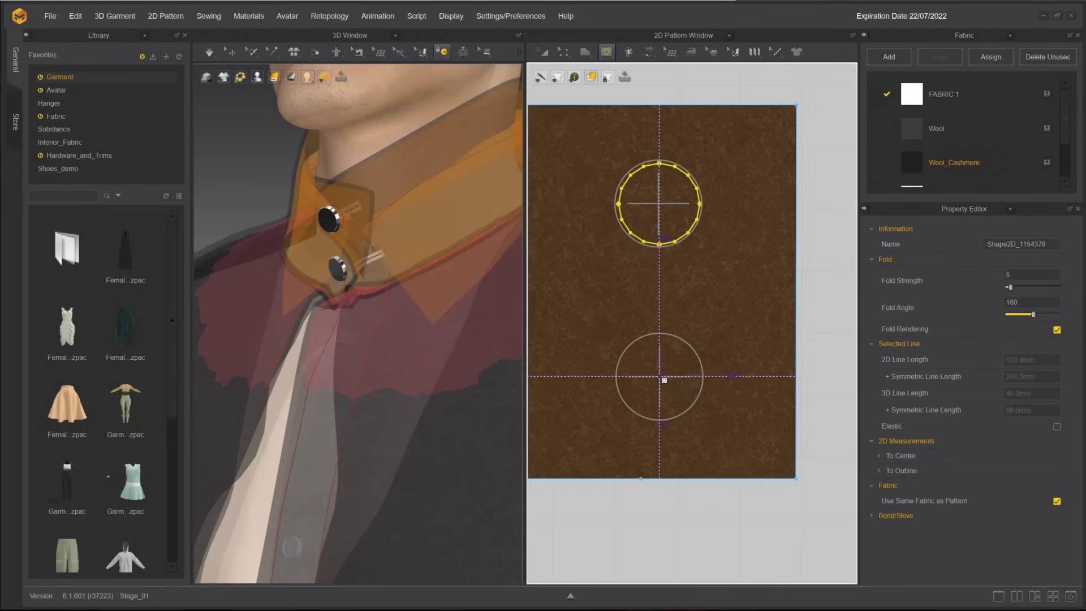
pyautogui.click(693, 382)
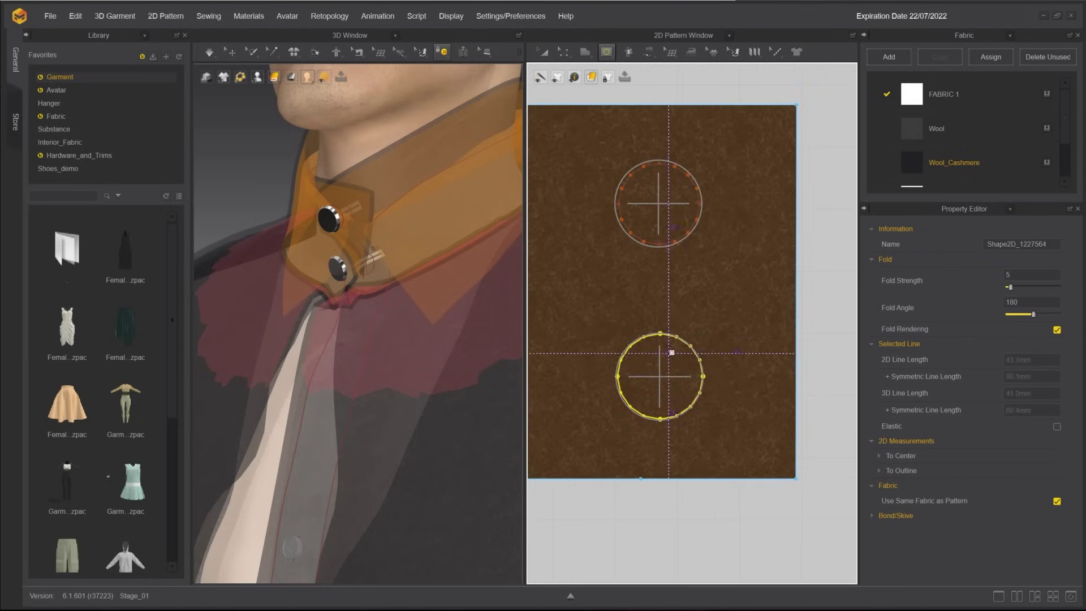
pyautogui.scroll(-9, 692, 340)
pyautogui.moveTo(755, 335); pyautogui.dragTo(795, 332, button='middle')
pyautogui.click(794, 332)
pyautogui.click(572, 410)
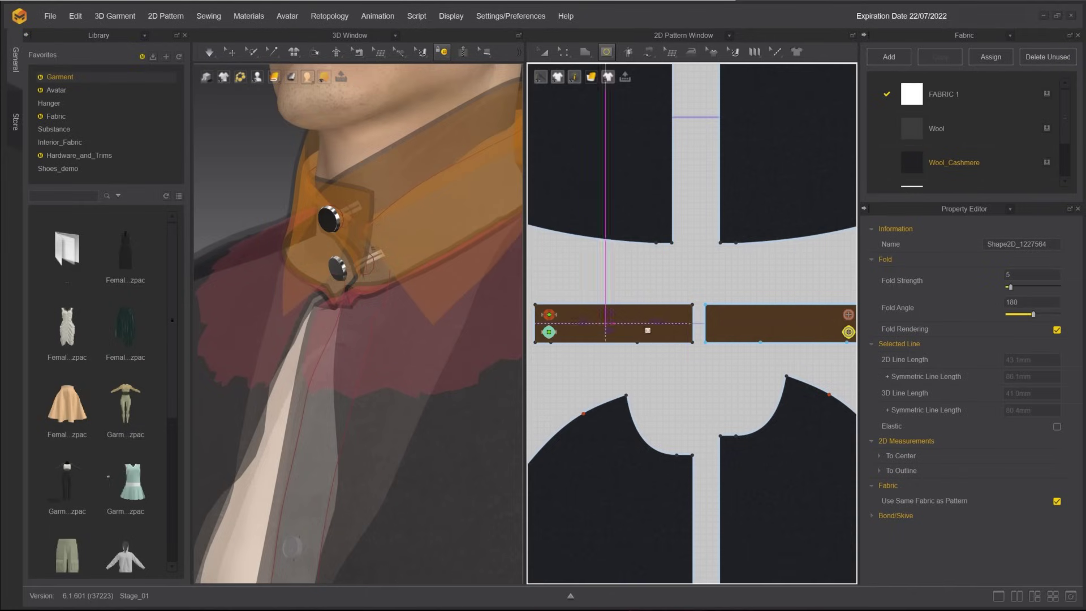
# Free Sew the ellipse around the collar's upper button to the ellipse around the upper buttonhole on the opposite band.
pyautogui.click(563, 52)
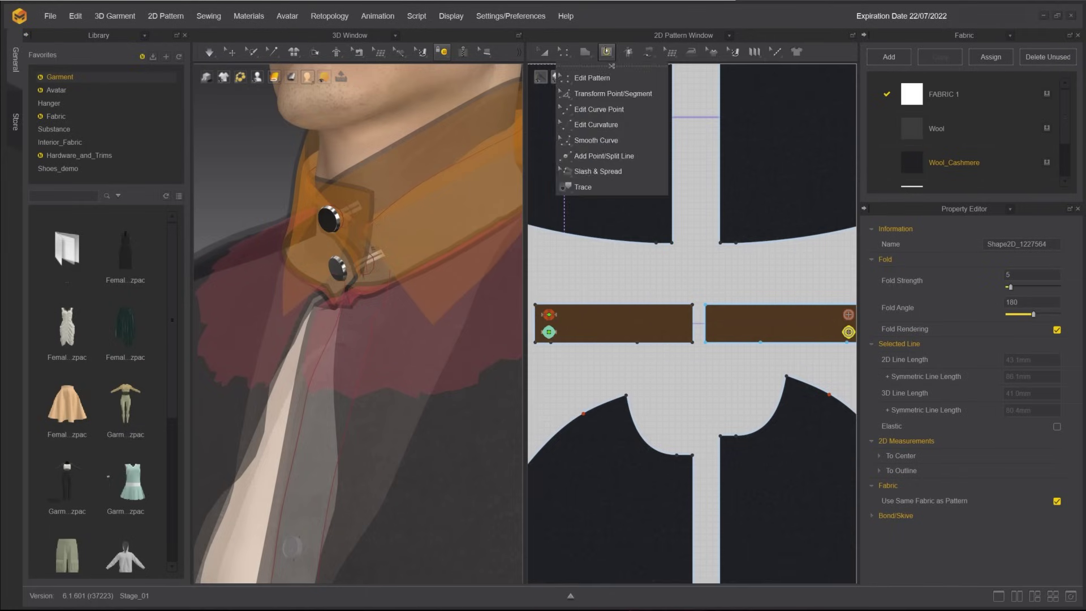
pyautogui.click(661, 51)
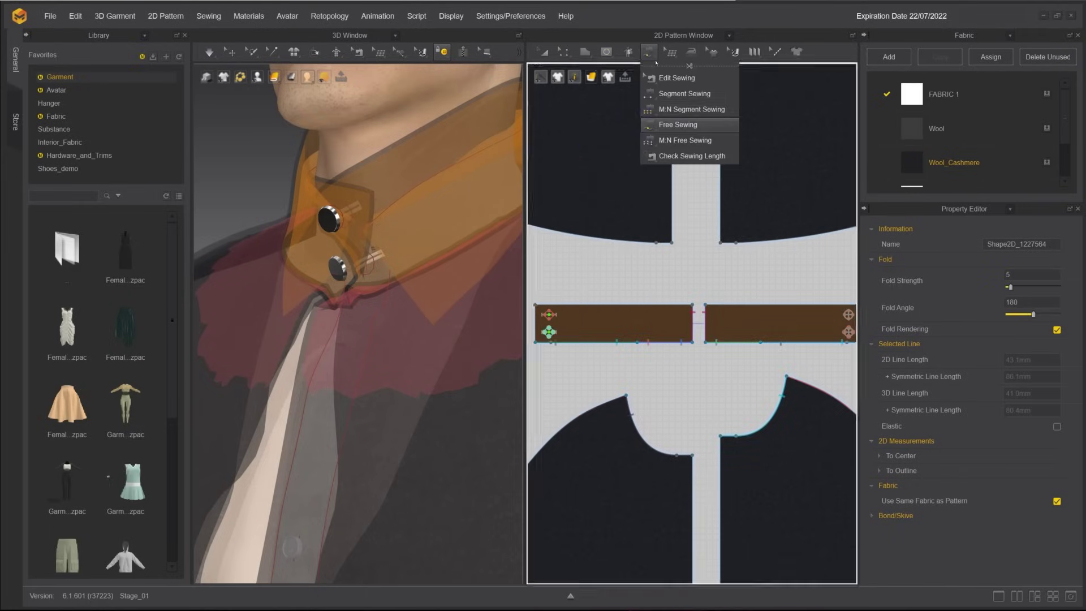
pyautogui.click(678, 125)
pyautogui.scroll(3, 753, 298)
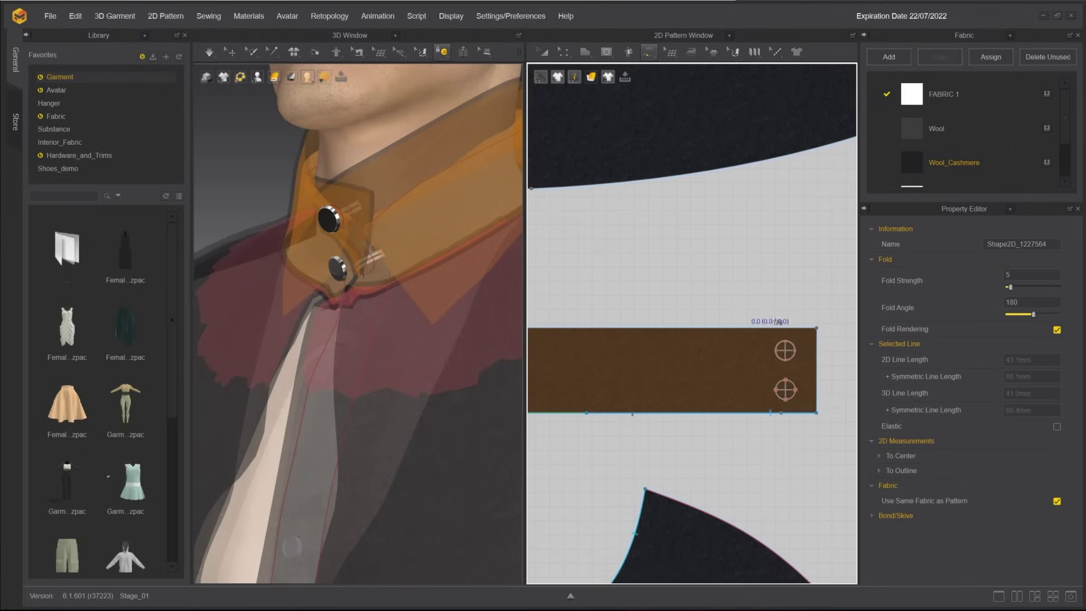
pyautogui.click(786, 342)
pyautogui.moveTo(814, 362); pyautogui.dragTo(455, 316, button='middle')
pyautogui.moveTo(613, 308); pyautogui.dragTo(725, 308, button='middle')
pyautogui.scroll(2, 640, 327)
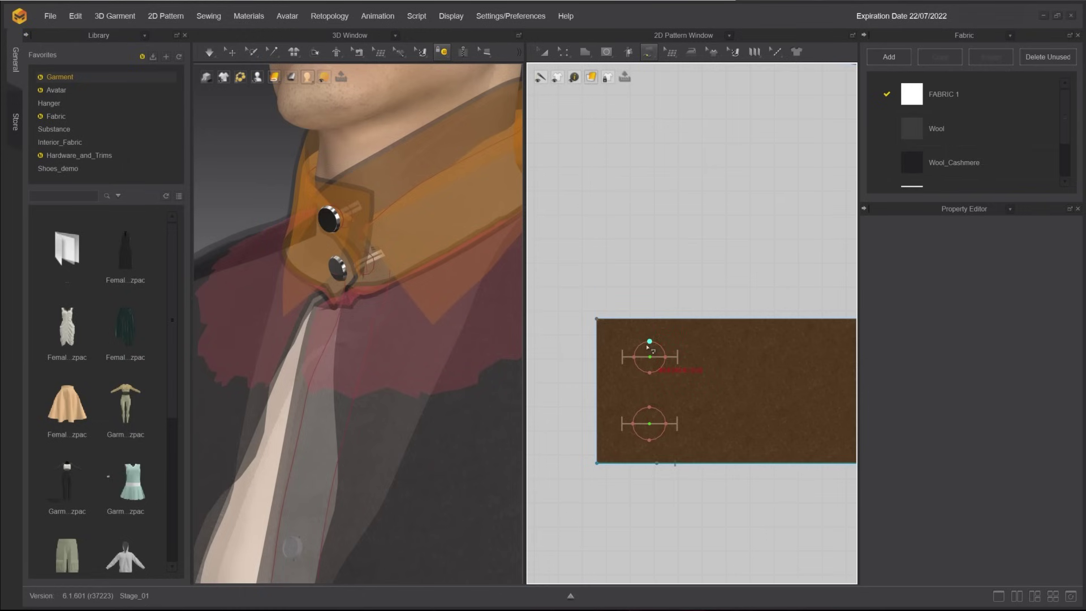
pyautogui.click(648, 347)
pyautogui.scroll(-5, 606, 307)
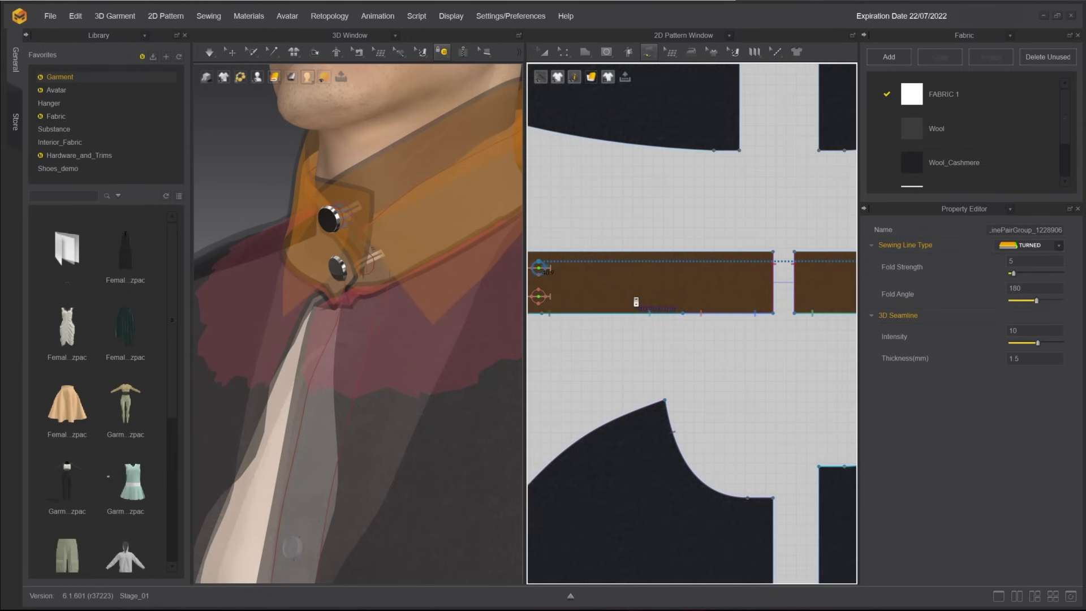
# Check the upper button's seam in 3D and reverse its sewing direction.
pyautogui.scroll(3, 378, 259)
pyautogui.moveTo(378, 259); pyautogui.dragTo(329, 327, button='right')
pyautogui.scroll(1, 349, 252)
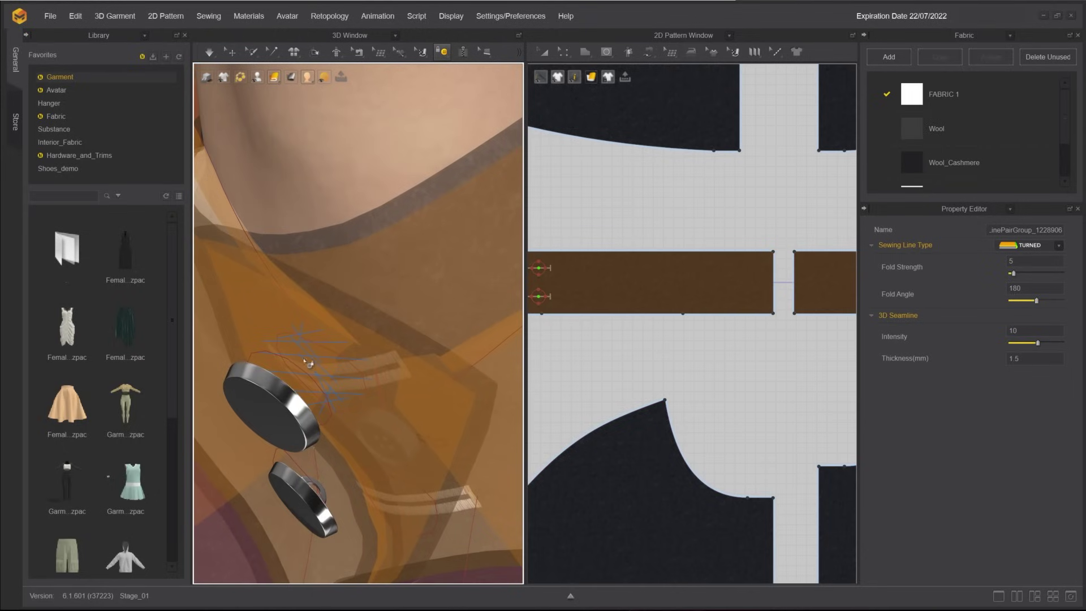
pyautogui.click(649, 52)
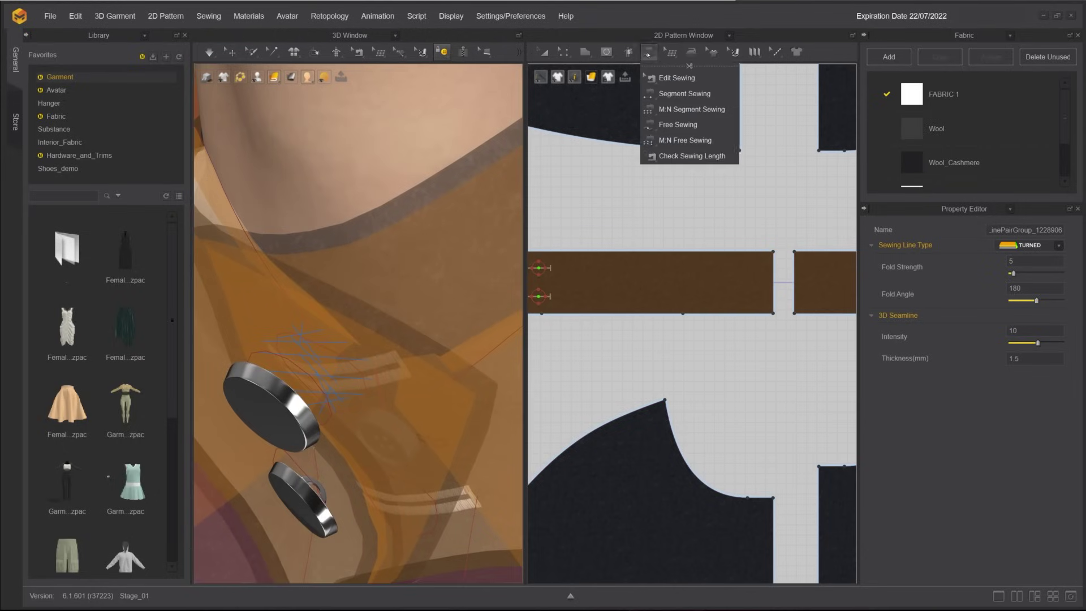
pyautogui.click(673, 77)
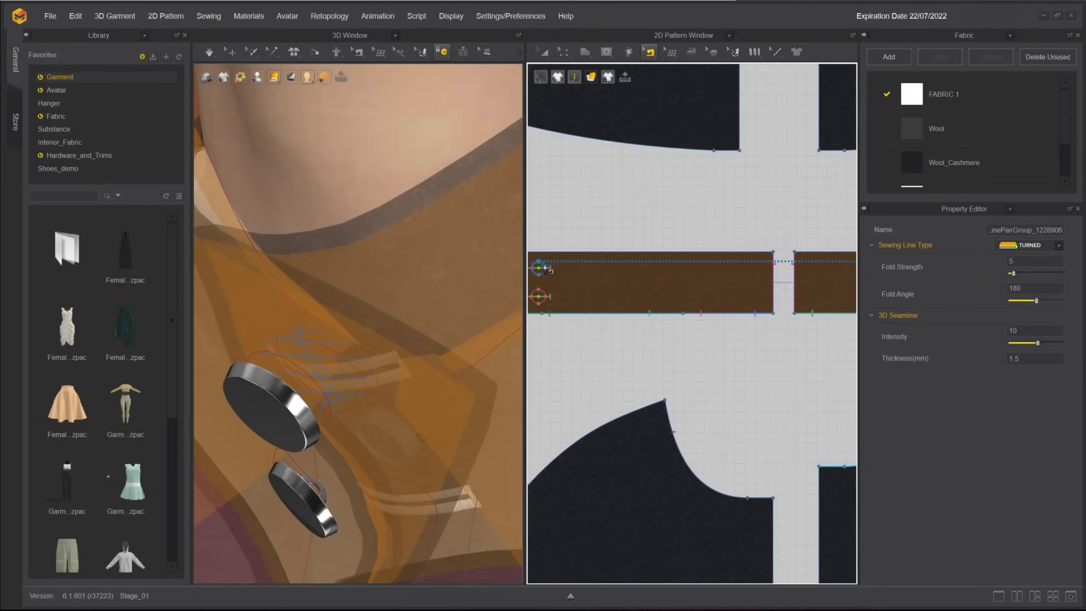
pyautogui.rightClick(545, 267)
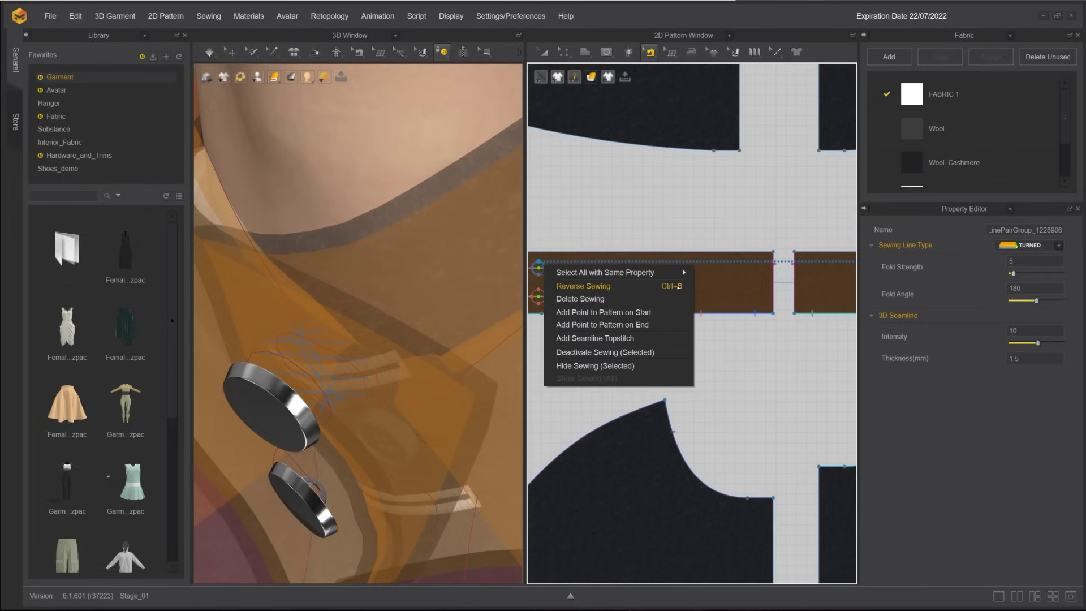
pyautogui.hotkey('ctrl', 'b')
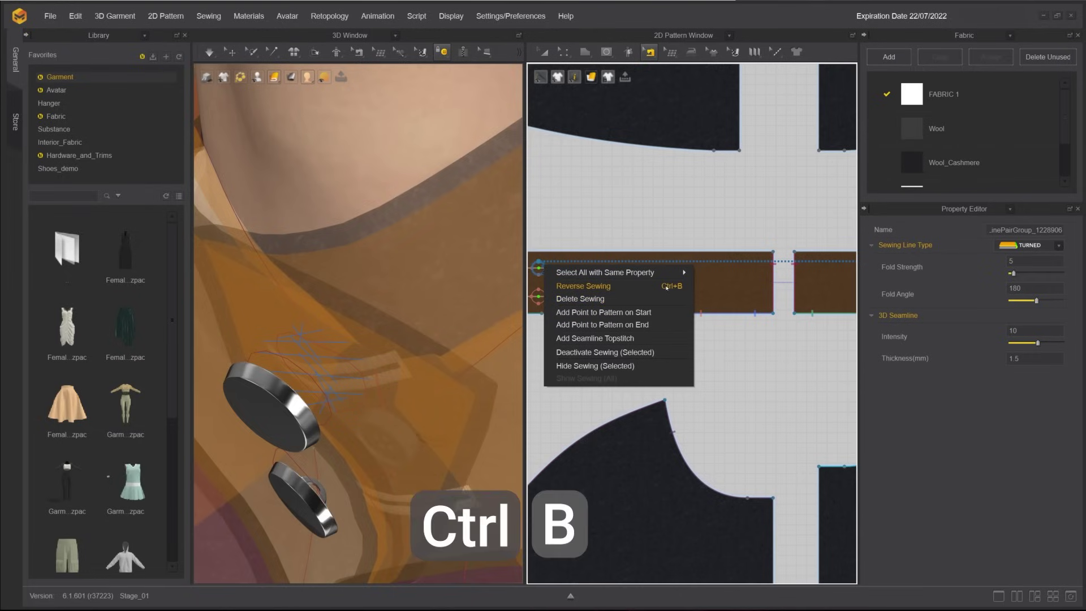
pyautogui.click(667, 287)
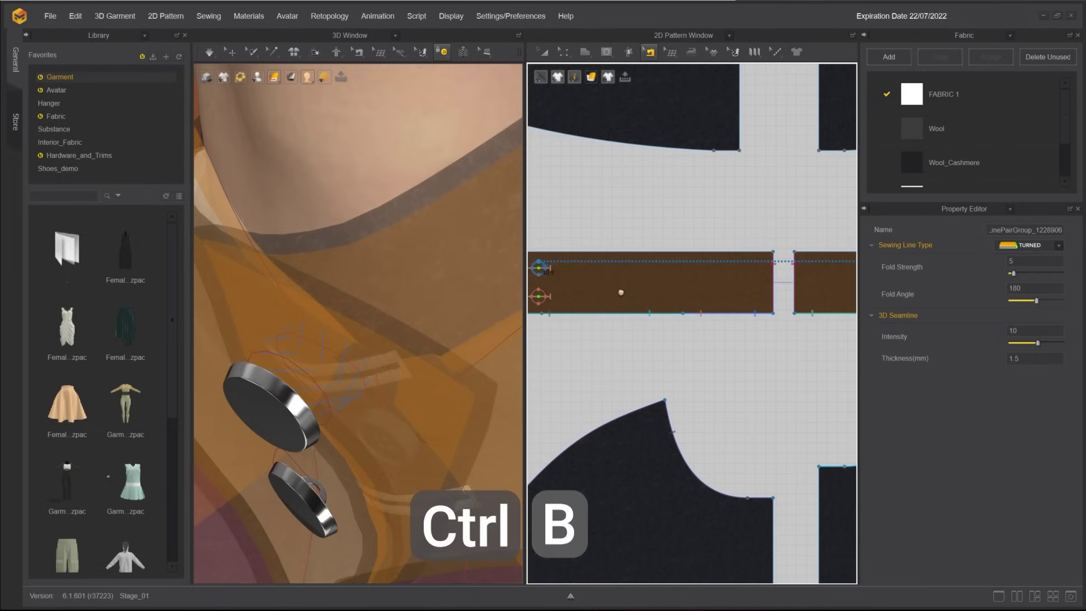
pyautogui.moveTo(542, 300); pyautogui.dragTo(567, 268, button='middle')
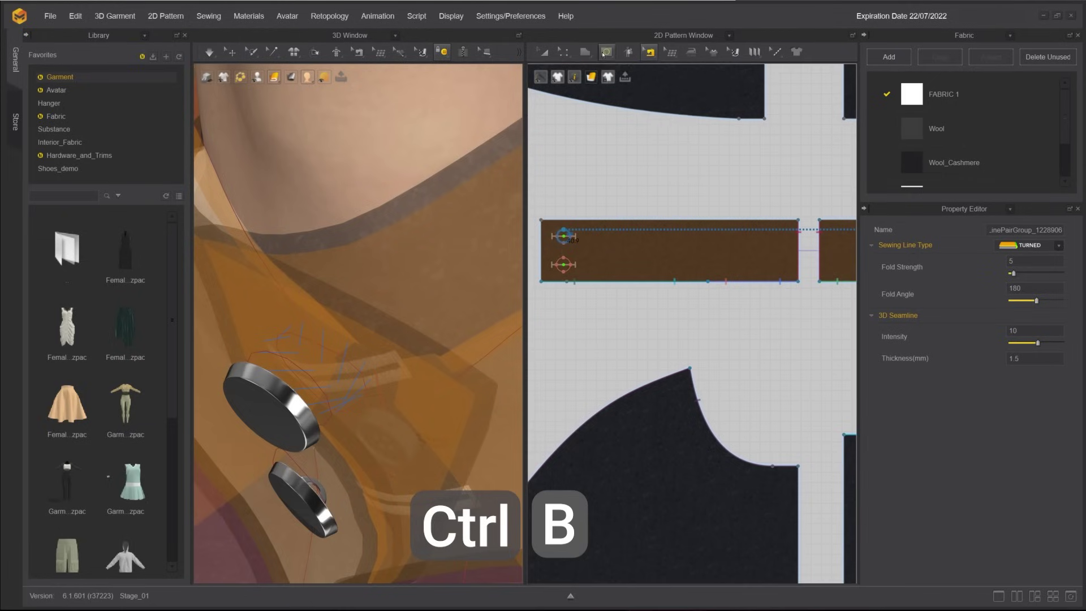
# Free Sew the ellipse around the collar's lower buttonhole to the ellipse around the lower button.
pyautogui.moveTo(650, 54)
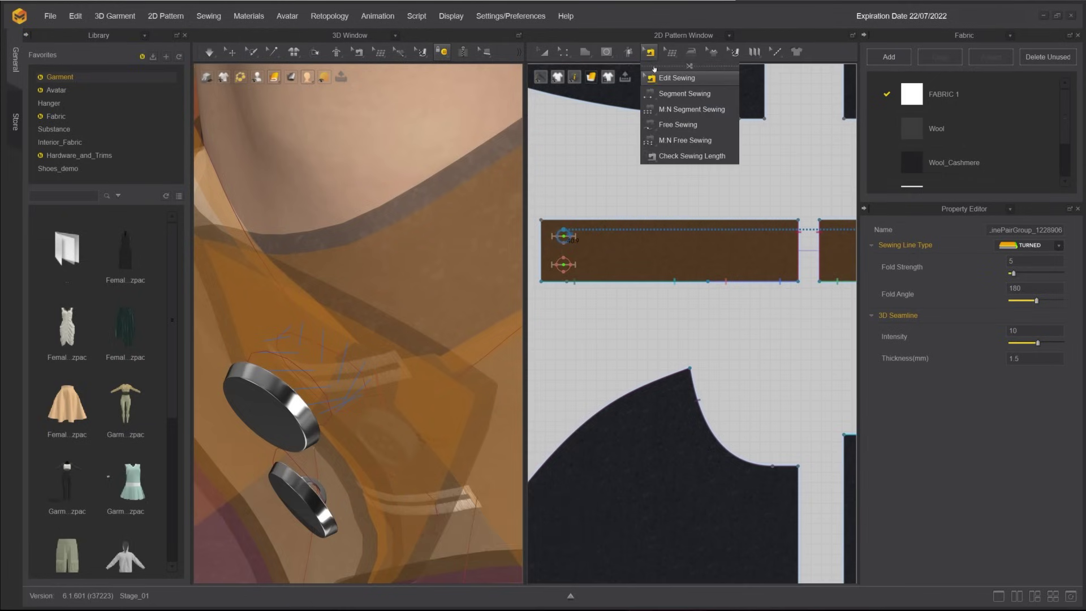
pyautogui.click(678, 124)
pyautogui.click(563, 259)
pyautogui.moveTo(660, 250); pyautogui.dragTo(504, 239, button='middle')
pyautogui.moveTo(801, 254); pyautogui.dragTo(652, 245, button='middle')
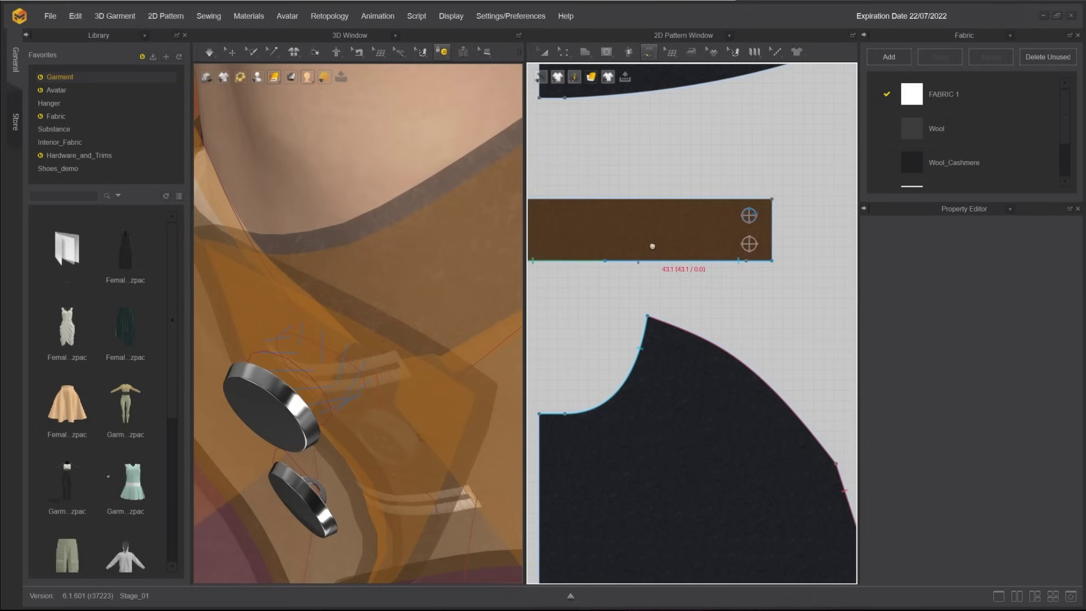
pyautogui.click(748, 237)
pyautogui.moveTo(588, 231); pyautogui.dragTo(718, 213, button='middle')
pyautogui.click(643, 243)
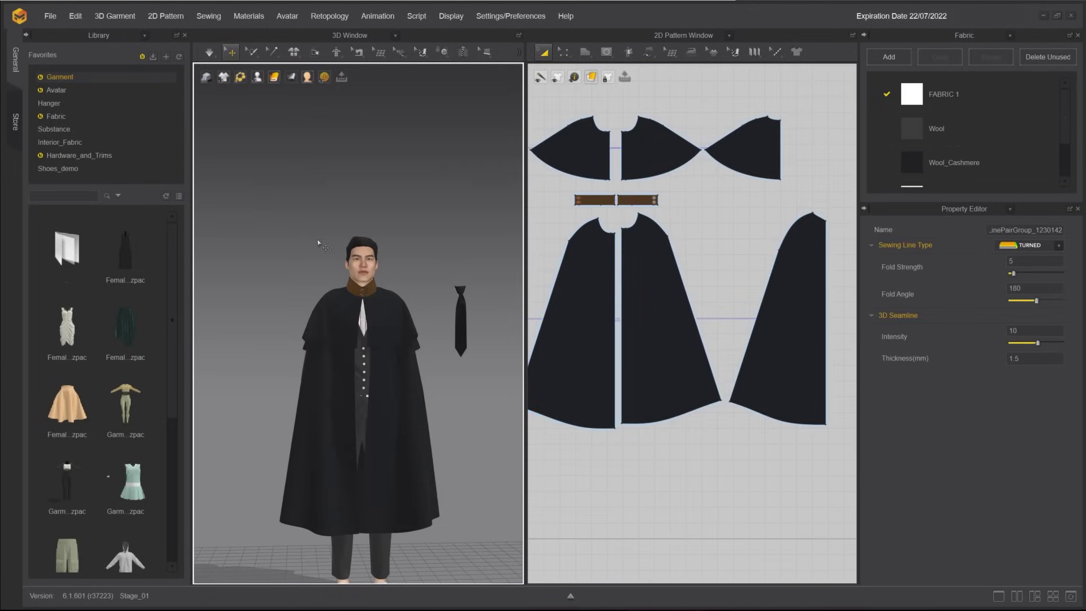
# Freeze all shirt, vest, trouser and tie patterns, and simulate the cape with its sewn collar.
pyautogui.scroll(-5, 656, 215)
pyautogui.moveTo(699, 274); pyautogui.dragTo(837, 270, button='middle')
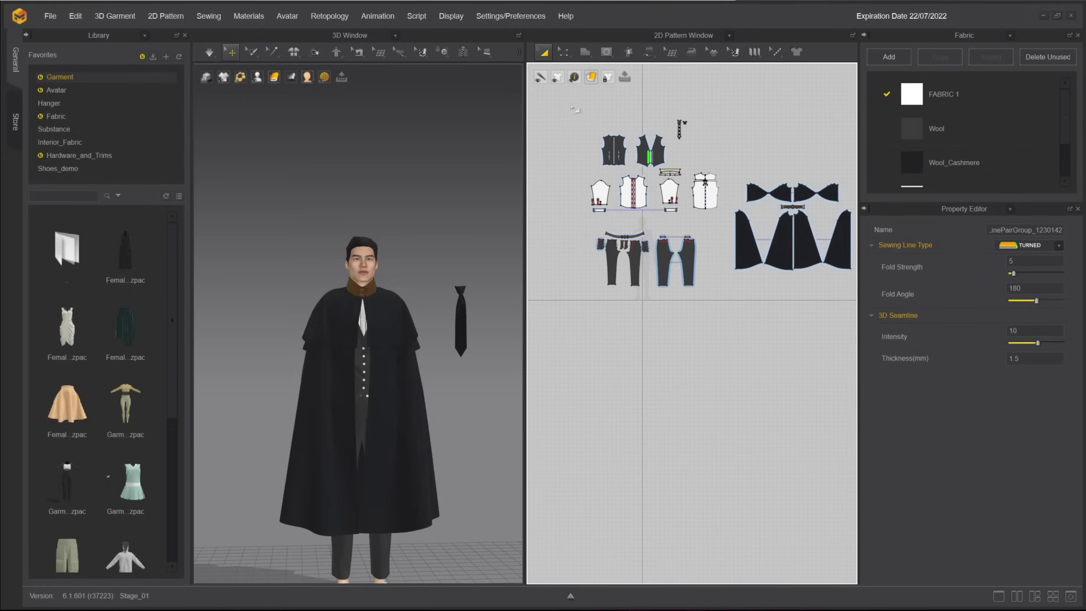
pyautogui.moveTo(571, 105); pyautogui.dragTo(733, 305)
pyautogui.moveTo(640, 306); pyautogui.dragTo(640, 307)
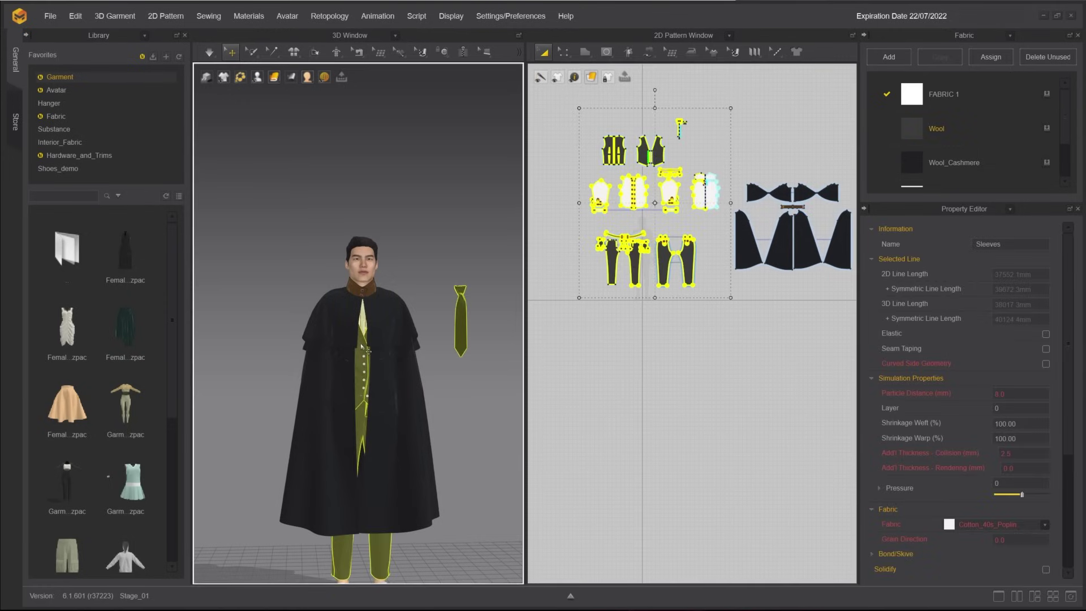
pyautogui.rightClick(361, 463)
pyautogui.click(416, 84)
pyautogui.scroll(3, 407, 222)
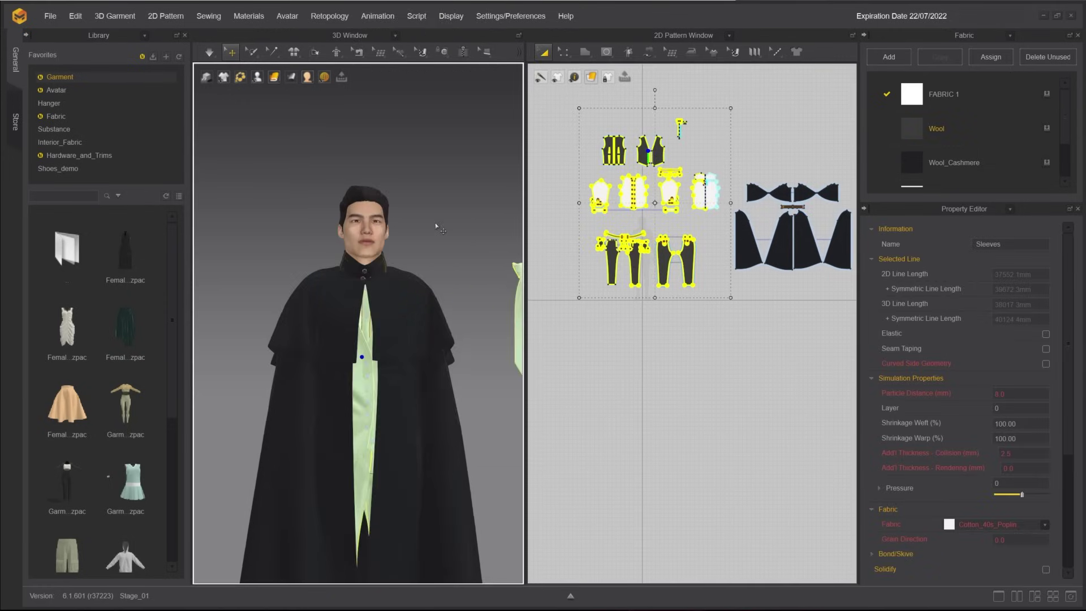
pyautogui.moveTo(436, 226); pyautogui.dragTo(431, 194, button='middle')
pyautogui.click(431, 194)
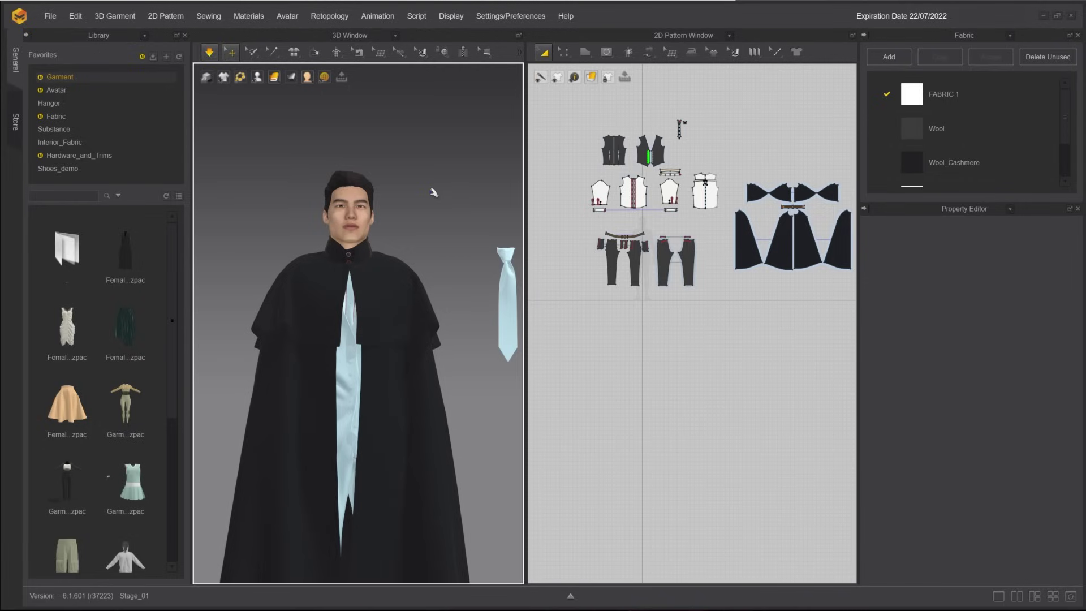
# Hide all cape patterns in 3D and unfreeze the front vest pieces.
pyautogui.rightClick(355, 257)
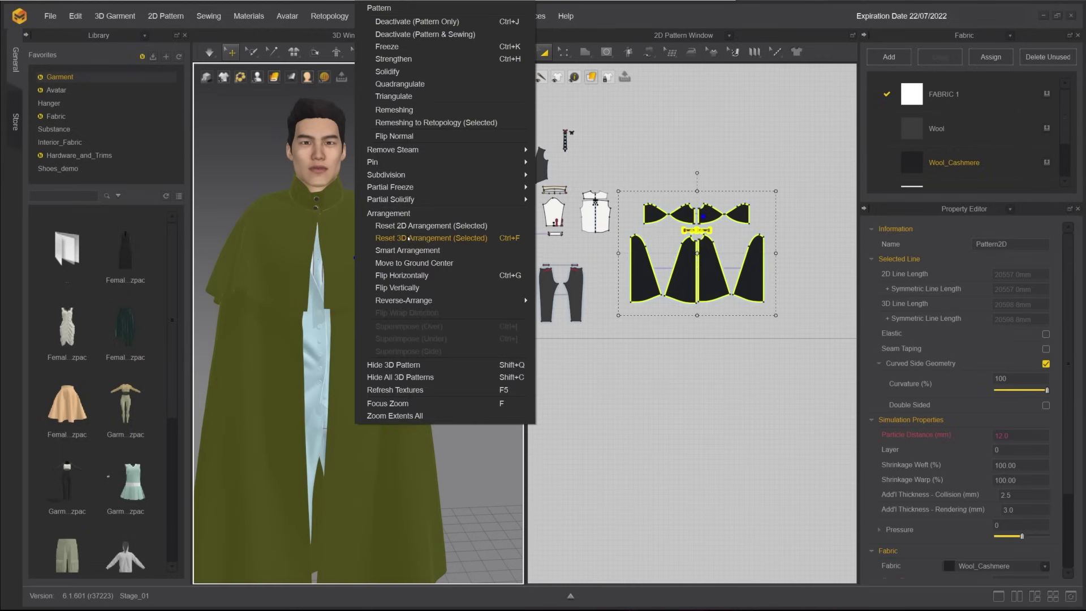
pyautogui.click(423, 365)
pyautogui.scroll(5, 537, 152)
pyautogui.moveTo(538, 151); pyautogui.dragTo(645, 169, button='middle')
pyautogui.click(358, 270)
pyautogui.rightClick(358, 270)
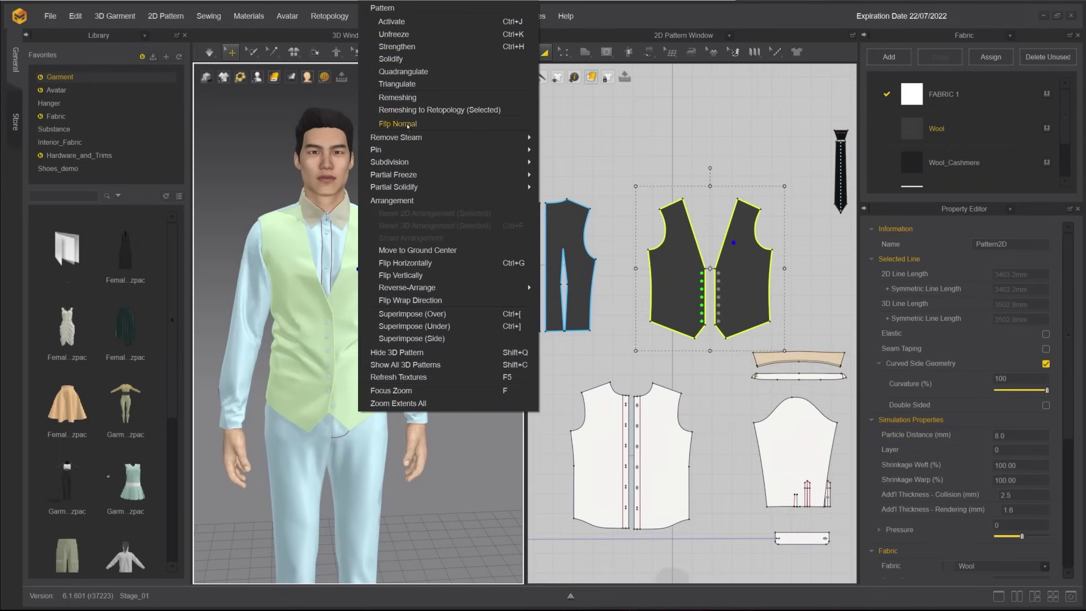
pyautogui.click(407, 126)
# Draw an Internal Ellipse around the top button on the vest front, matching the button outline.
pyautogui.scroll(6, 381, 252)
pyautogui.scroll(3, 747, 303)
pyautogui.moveTo(747, 303); pyautogui.dragTo(682, 250, button='middle')
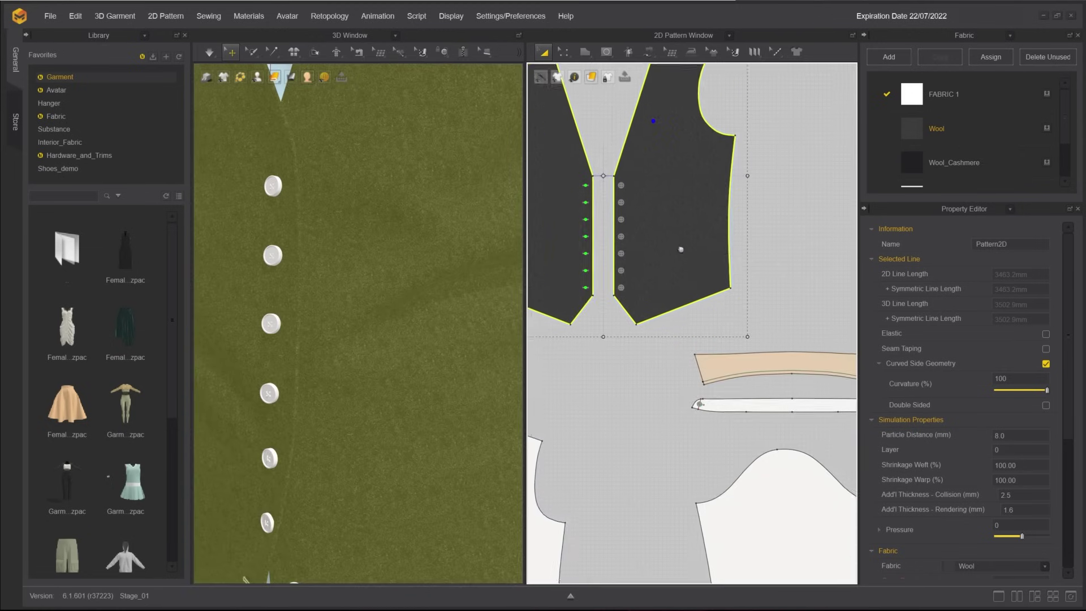
pyautogui.scroll(3, 565, 162)
pyautogui.click(606, 52)
pyautogui.click(628, 110)
pyautogui.scroll(6, 644, 173)
pyautogui.scroll(1, 783, 321)
pyautogui.moveTo(783, 321); pyautogui.dragTo(758, 287, button='middle')
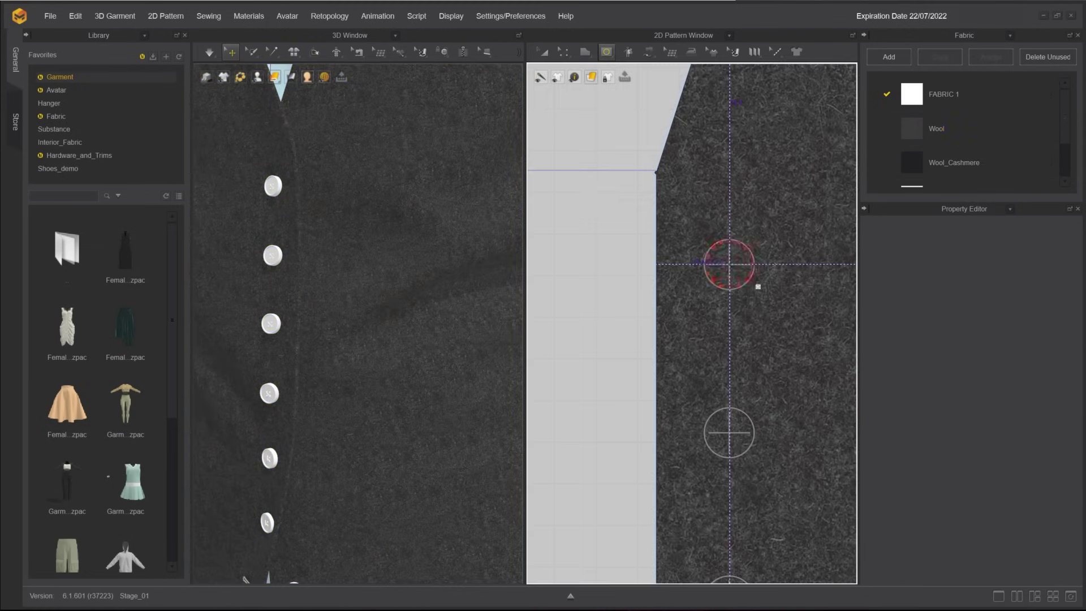
pyautogui.moveTo(754, 283); pyautogui.dragTo(755, 284)
# Add matching Internal Ellipses around the next five buttons down the vest front.
pyautogui.moveTo(741, 444); pyautogui.dragTo(626, 267, button='middle')
pyautogui.click(672, 278)
pyautogui.click(624, 266)
pyautogui.moveTo(648, 331); pyautogui.dragTo(641, 158, button='middle')
pyautogui.click(625, 249)
pyautogui.scroll(-6, 675, 337)
# Free Sew the six buttonhole ellipses to the matching button ellipses across the vest opening.
pyautogui.click(649, 52)
pyautogui.click(668, 123)
pyautogui.scroll(2, 627, 153)
pyautogui.click(573, 187)
pyautogui.click(687, 187)
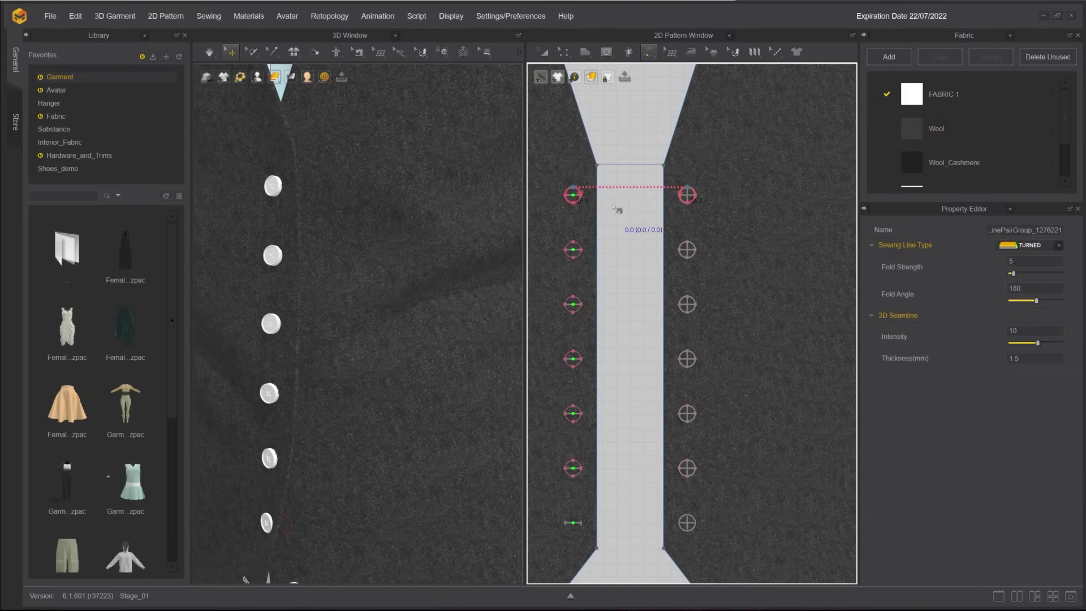
pyautogui.click(573, 406)
pyautogui.click(688, 405)
pyautogui.click(574, 461)
pyautogui.click(688, 460)
# Simulate the vest and orbit around it to check how its front closes at the sewn buttons.
pyautogui.scroll(-6, 271, 129)
pyautogui.press('space')
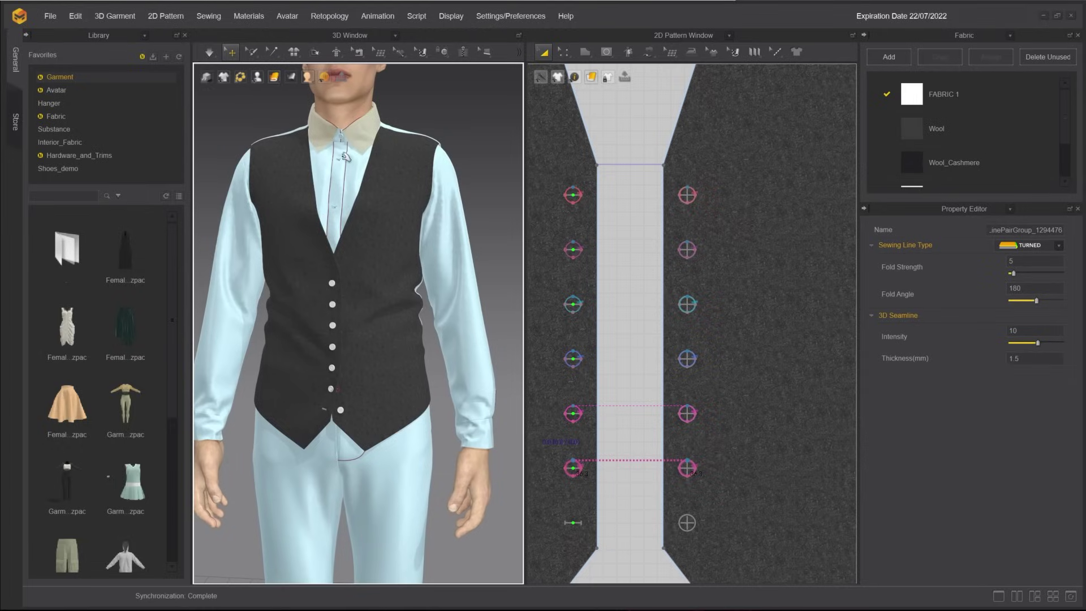
pyautogui.press('space')
pyautogui.moveTo(342, 376); pyautogui.dragTo(349, 388, button='right')
pyautogui.click(476, 278)
pyautogui.moveTo(475, 278); pyautogui.dragTo(460, 277, button='right')
pyautogui.press('space')
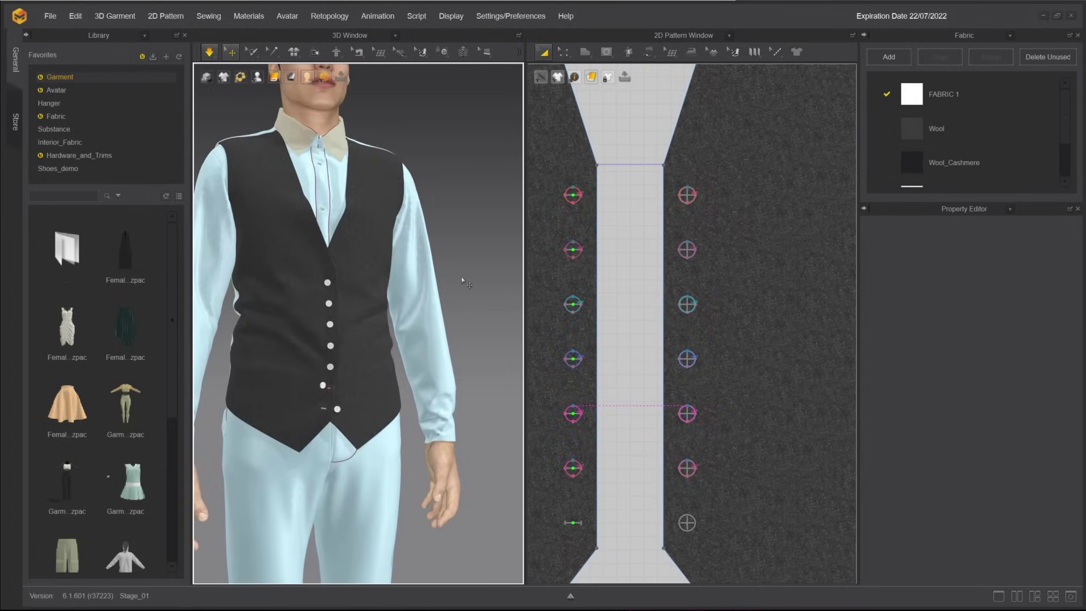
pyautogui.scroll(-5, 460, 277)
# Examine the sewing between the buttonholes and buttons along the shirt's front placket with Edit Sewing.
pyautogui.scroll(3, 623, 273)
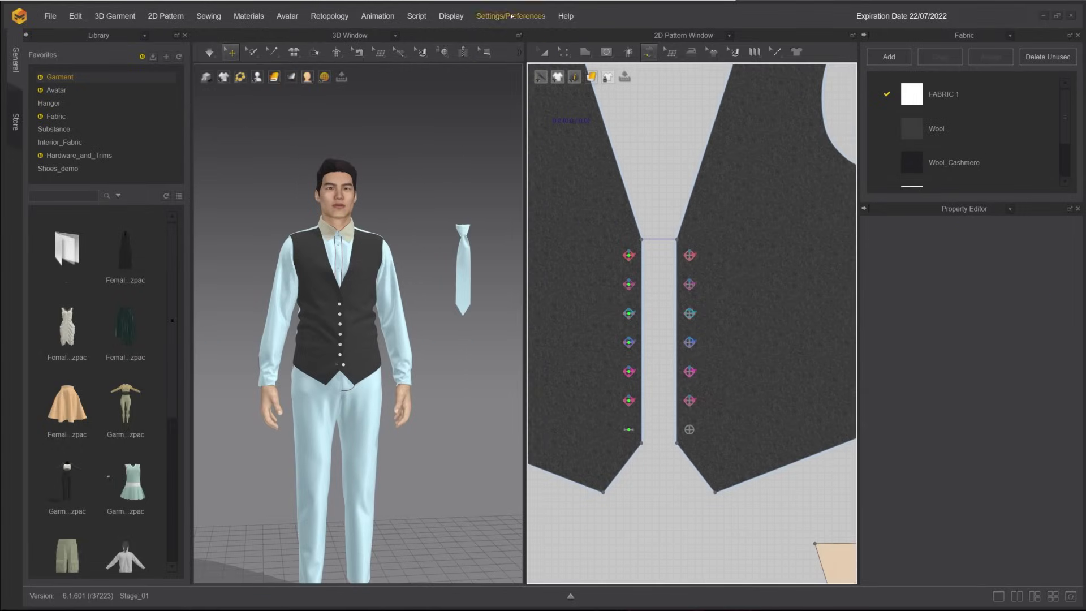
pyautogui.click(544, 52)
pyautogui.scroll(-5, 576, 183)
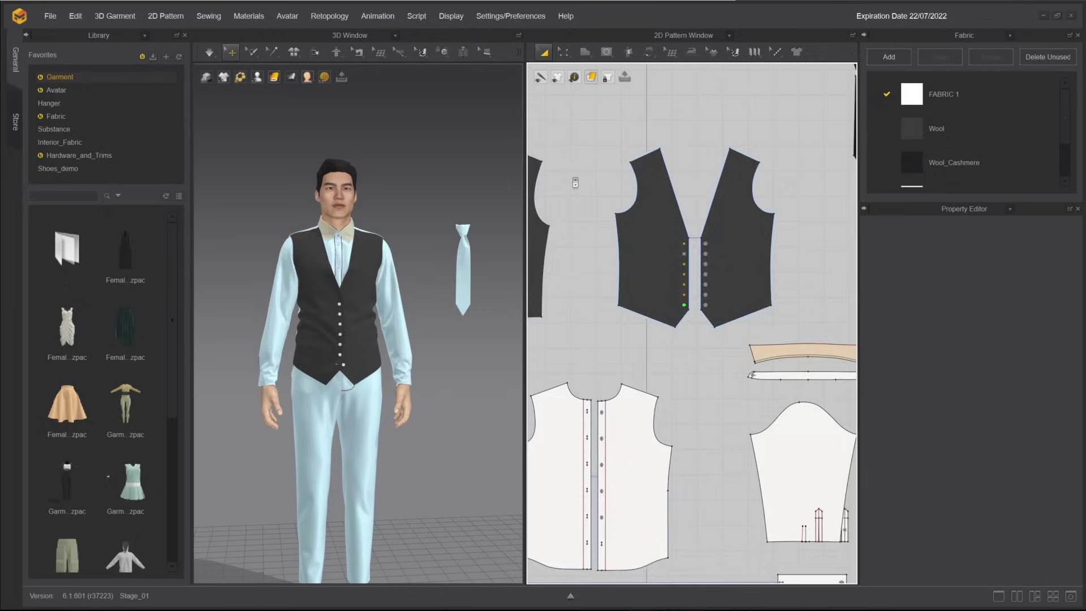
pyautogui.scroll(2, 674, 282)
pyautogui.moveTo(635, 457); pyautogui.dragTo(674, 226, button='middle')
pyautogui.scroll(6, 674, 226)
pyautogui.moveTo(580, 148); pyautogui.dragTo(635, 197, button='middle')
pyautogui.scroll(1, 635, 196)
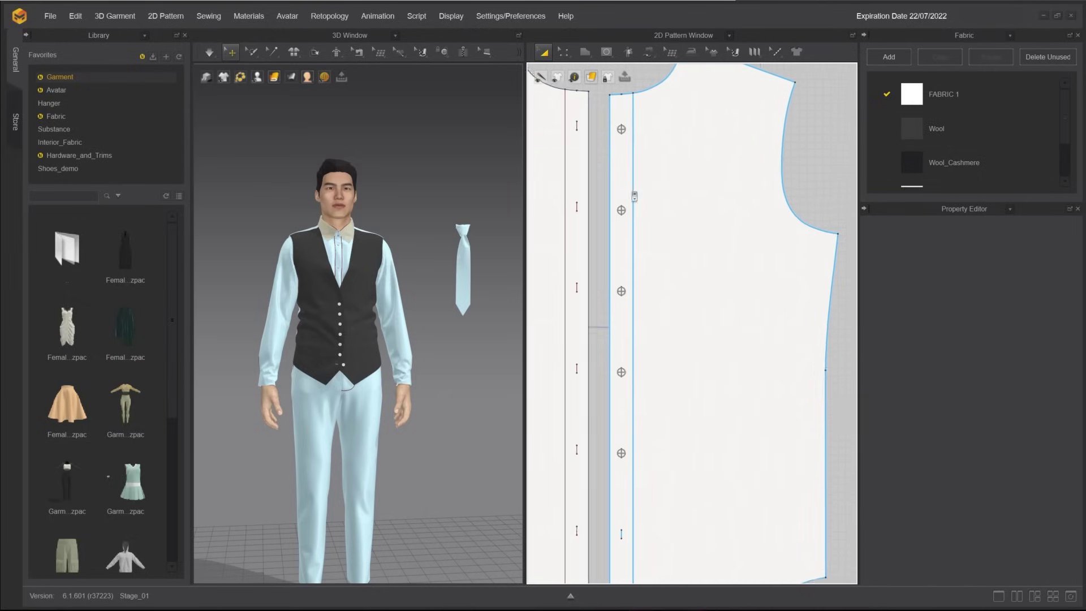
pyautogui.click(650, 52)
pyautogui.click(674, 75)
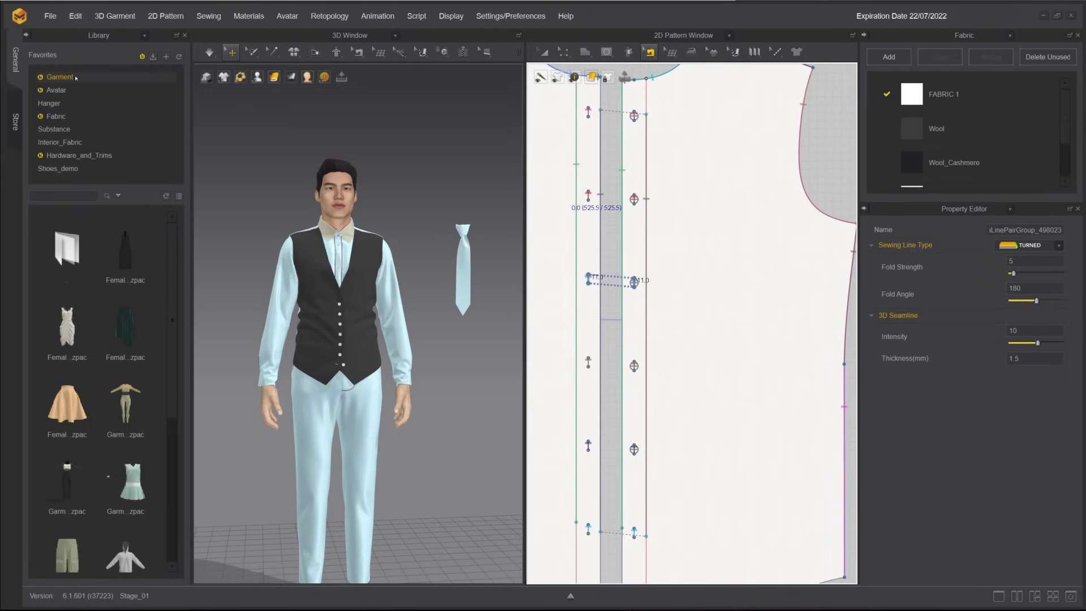
# Show the Modular Configurator in place of the Library and open its Man blocks.
pyautogui.click(143, 36)
pyautogui.click(96, 92)
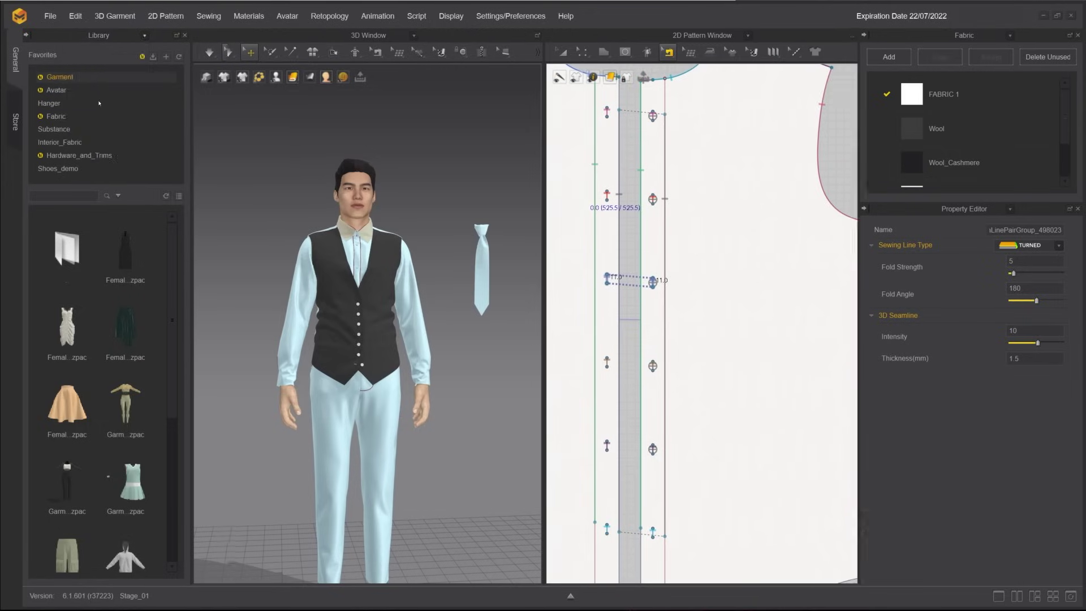
pyautogui.doubleClick(96, 90)
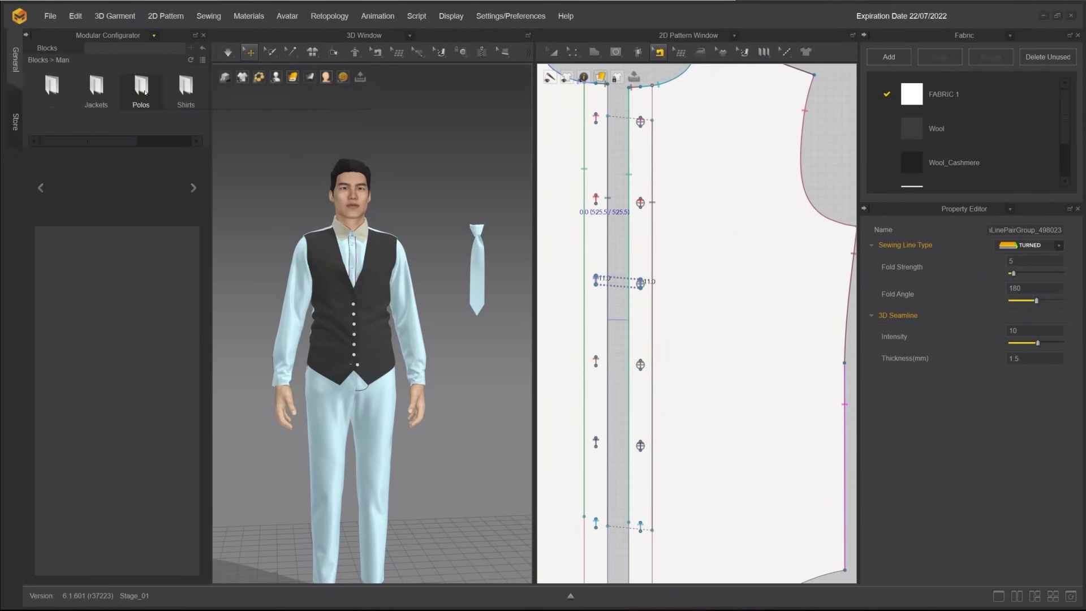
# Open the Shirts category of the Man blocks in the Modular Configurator.
pyautogui.doubleClick(186, 88)
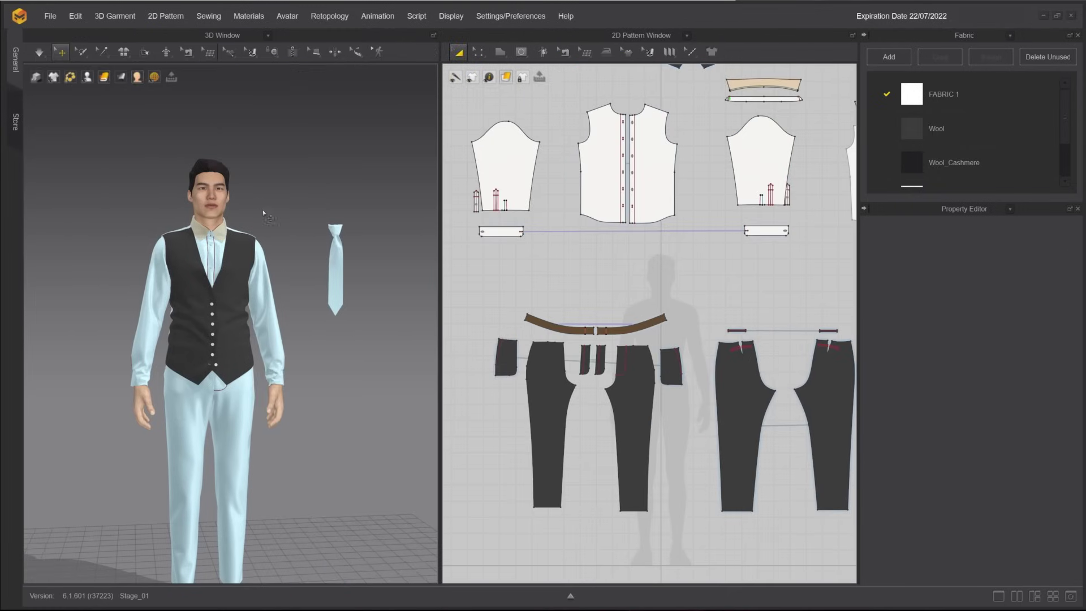
pyautogui.scroll(-2, 275, 185)
pyautogui.moveTo(275, 184); pyautogui.dragTo(277, 213, button='middle')
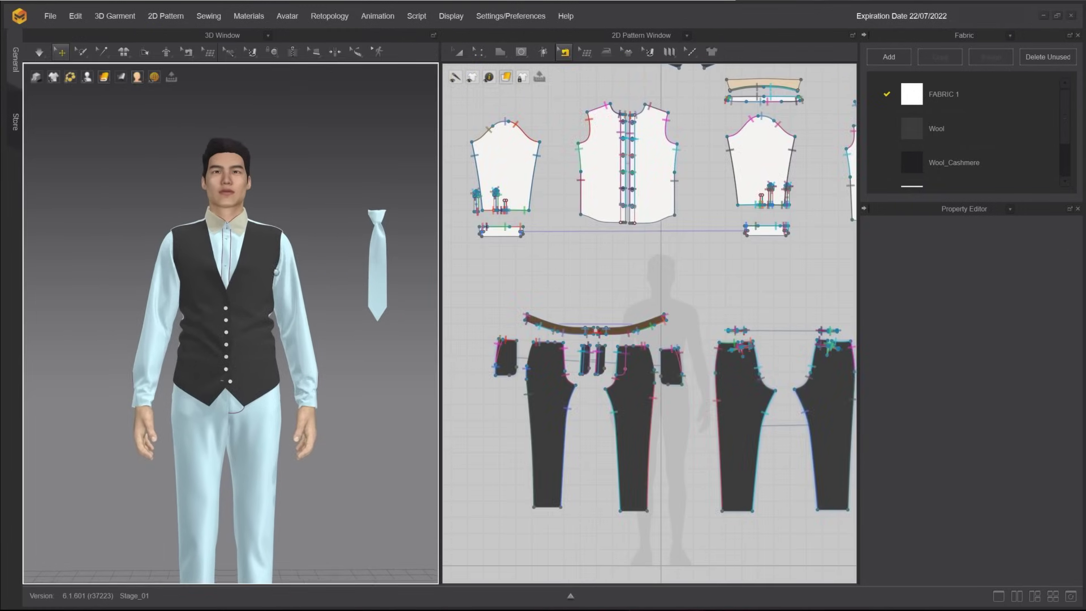
# Select all tie patterns with Transform Pattern and move the tie in 3D so it hangs in front of the shirt collar.
pyautogui.click(459, 52)
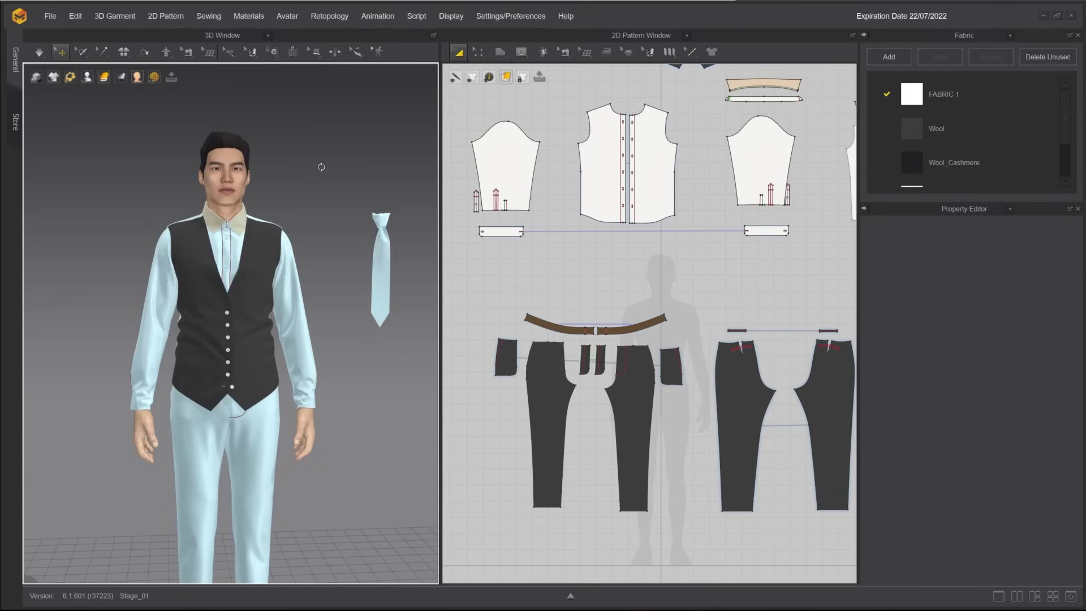
pyautogui.scroll(3, 541, 209)
pyautogui.moveTo(596, 206); pyautogui.dragTo(590, 341, button='middle')
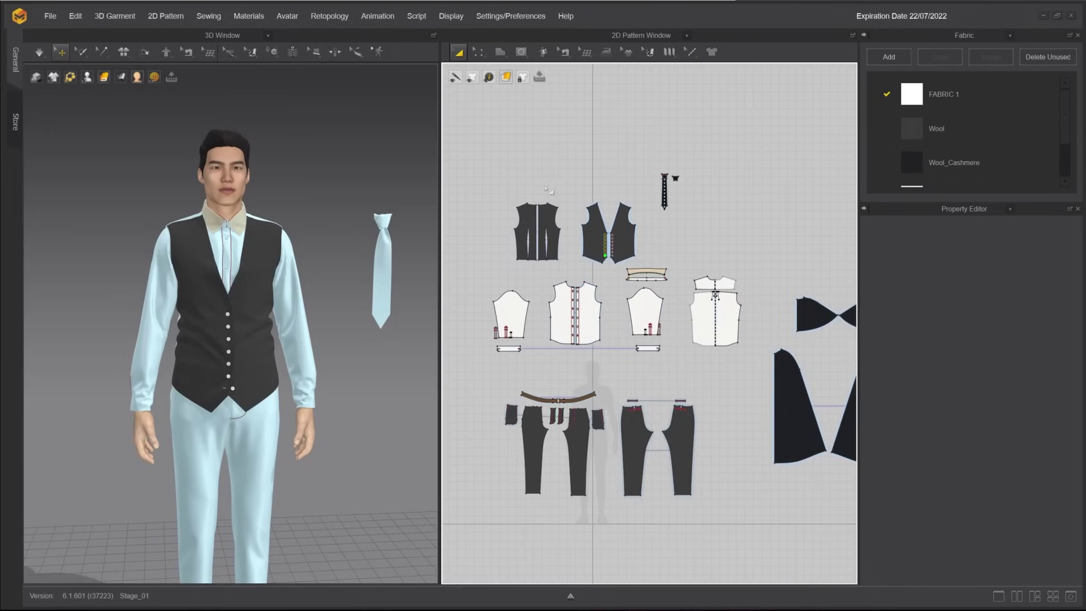
pyautogui.moveTo(299, 328); pyautogui.dragTo(291, 326, button='right')
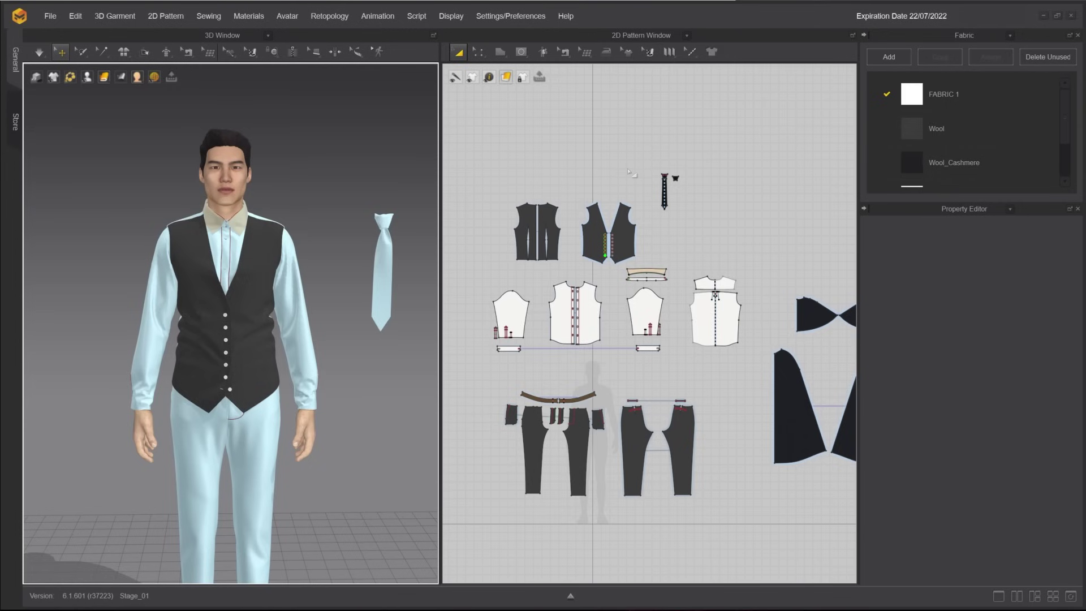
pyautogui.click(665, 189)
pyautogui.moveTo(380, 258); pyautogui.dragTo(227, 269)
pyautogui.moveTo(227, 270); pyautogui.dragTo(308, 272, button='right')
pyautogui.moveTo(309, 271); pyautogui.dragTo(303, 282)
pyautogui.moveTo(302, 281); pyautogui.dragTo(283, 266, button='right')
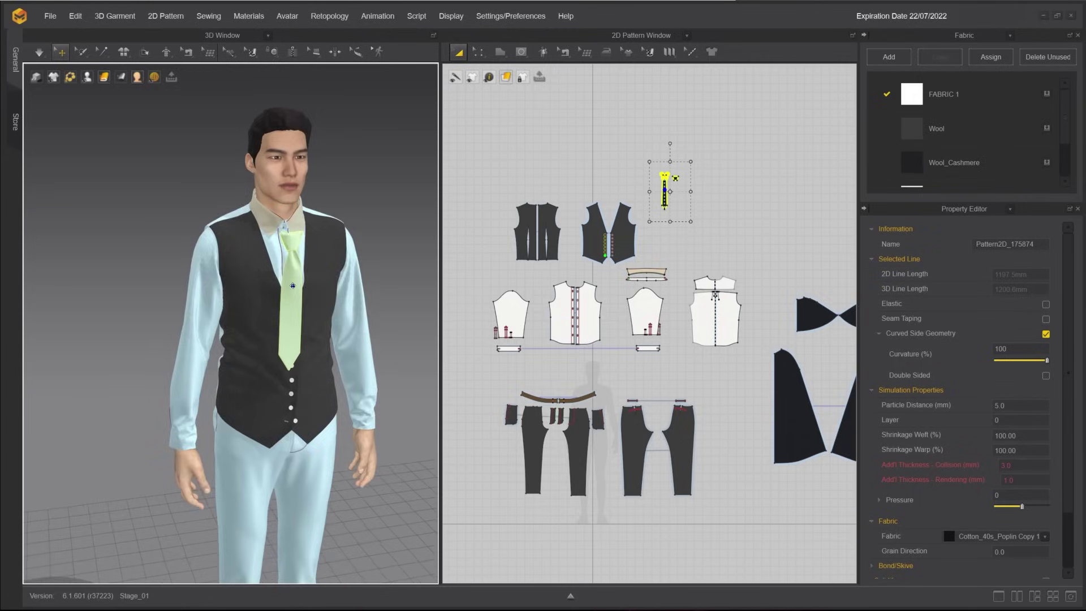
pyautogui.scroll(5, 277, 260)
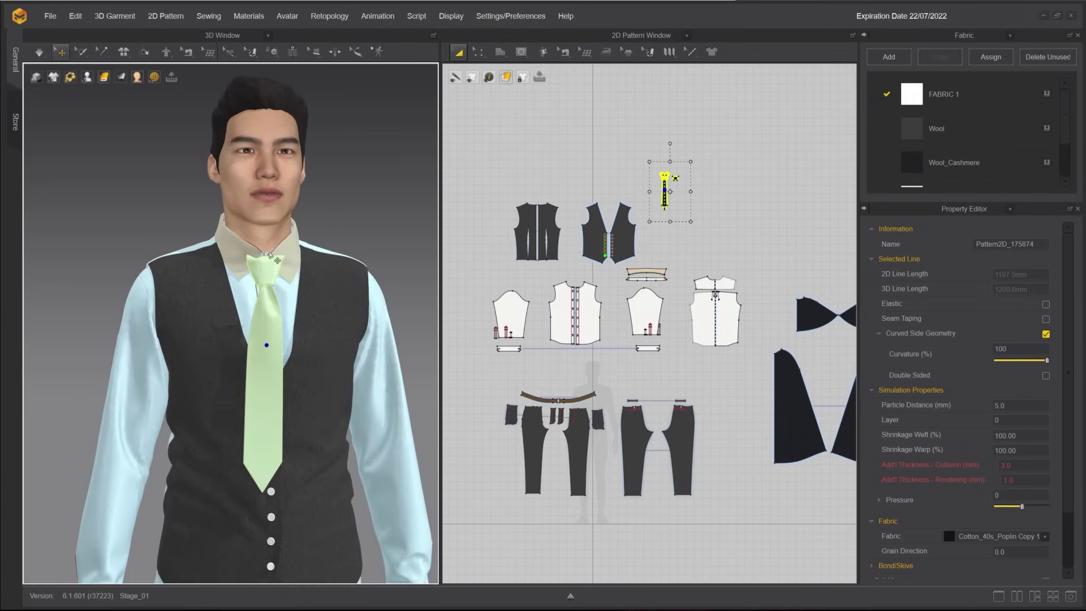
# Select the cape, shoulder cape and cape collar patterns together and show them in the 3D view.
pyautogui.click(100, 51)
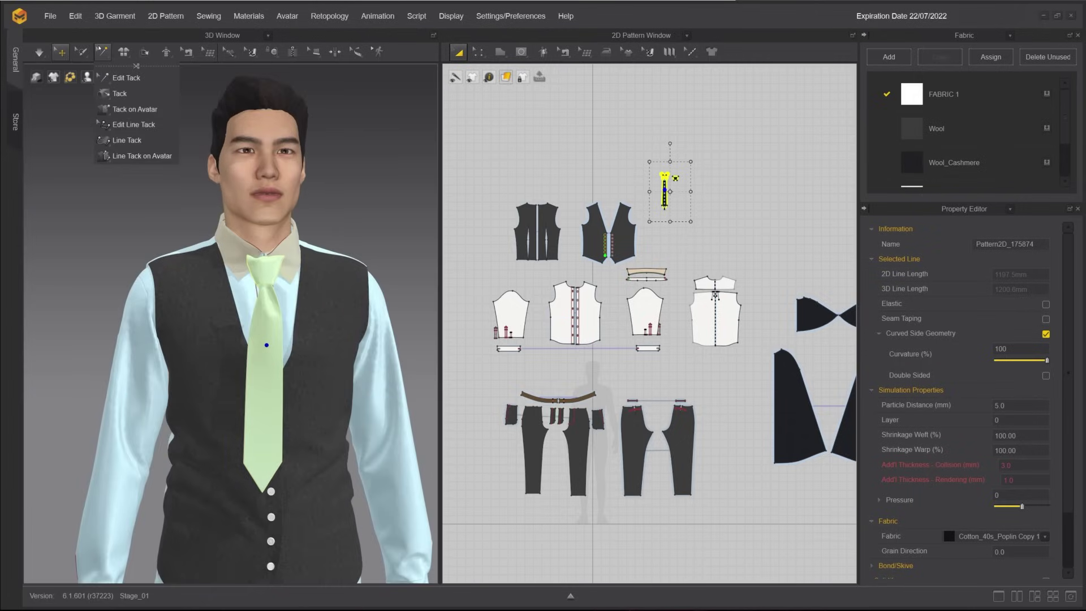
pyautogui.hotkey('shift', 'q')
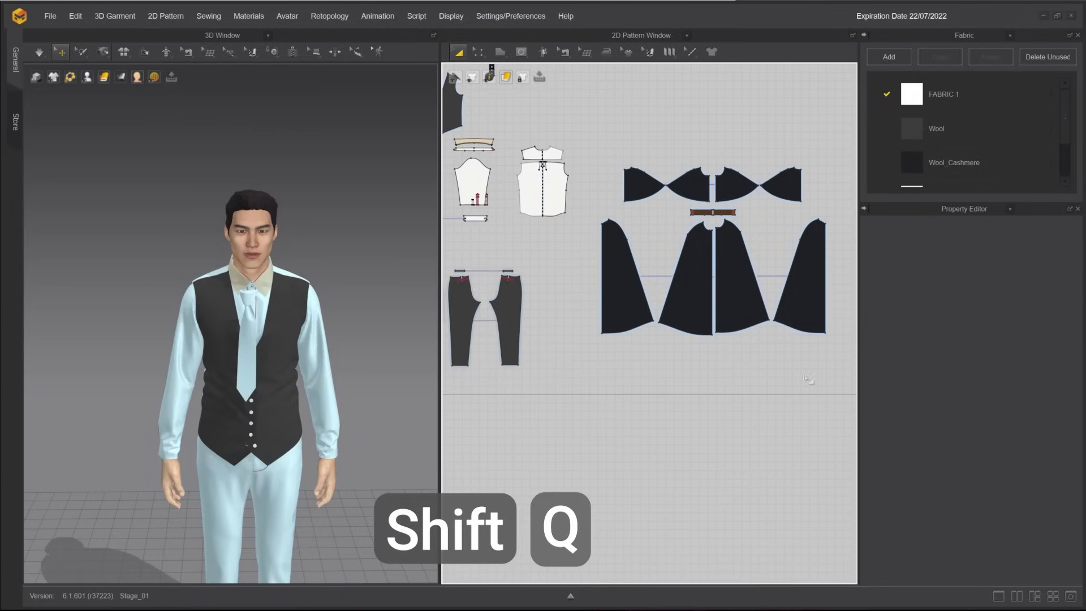
pyautogui.moveTo(613, 162); pyautogui.dragTo(611, 160)
pyautogui.click(594, 130)
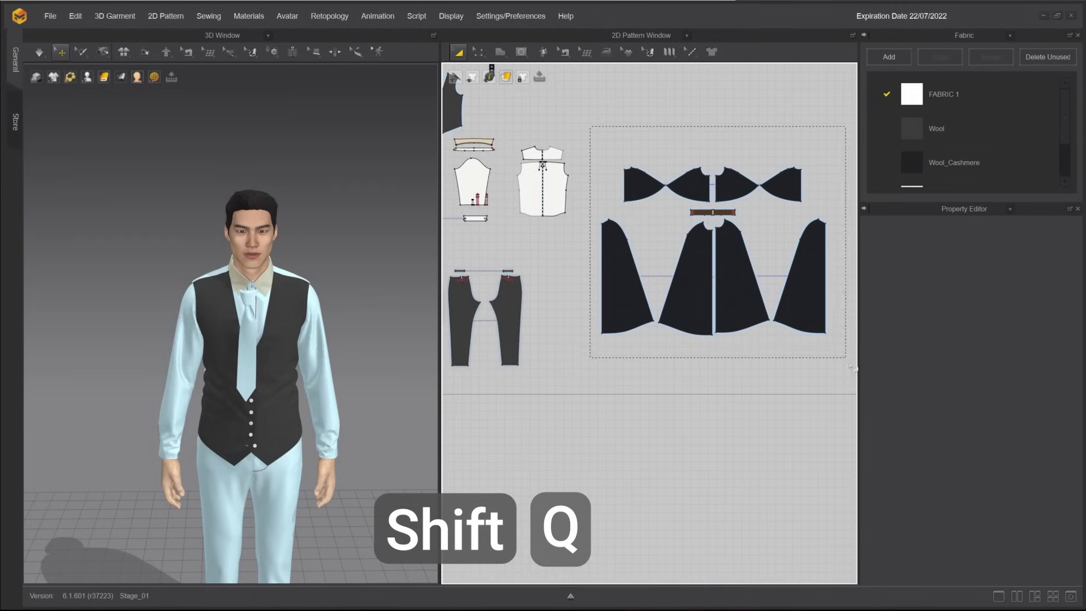
pyautogui.moveTo(852, 367); pyautogui.dragTo(849, 362)
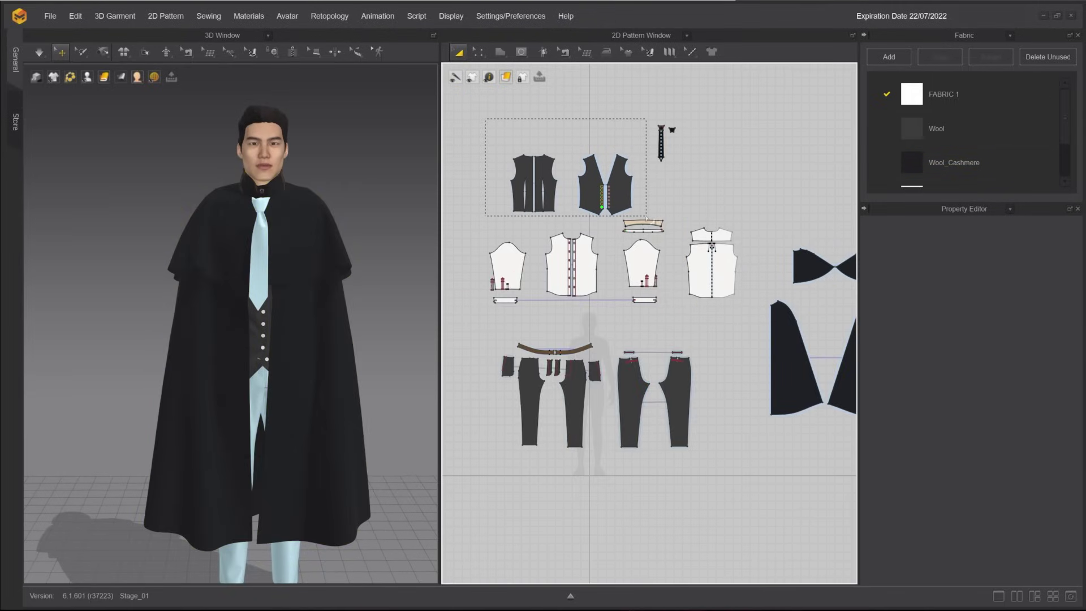
# Select the vest, shirt collar and all cape patterns, deactivate them and hide them in the 3D view.
pyautogui.moveTo(647, 216); pyautogui.dragTo(647, 217)
pyautogui.moveTo(796, 236); pyautogui.dragTo(615, 198, button='middle')
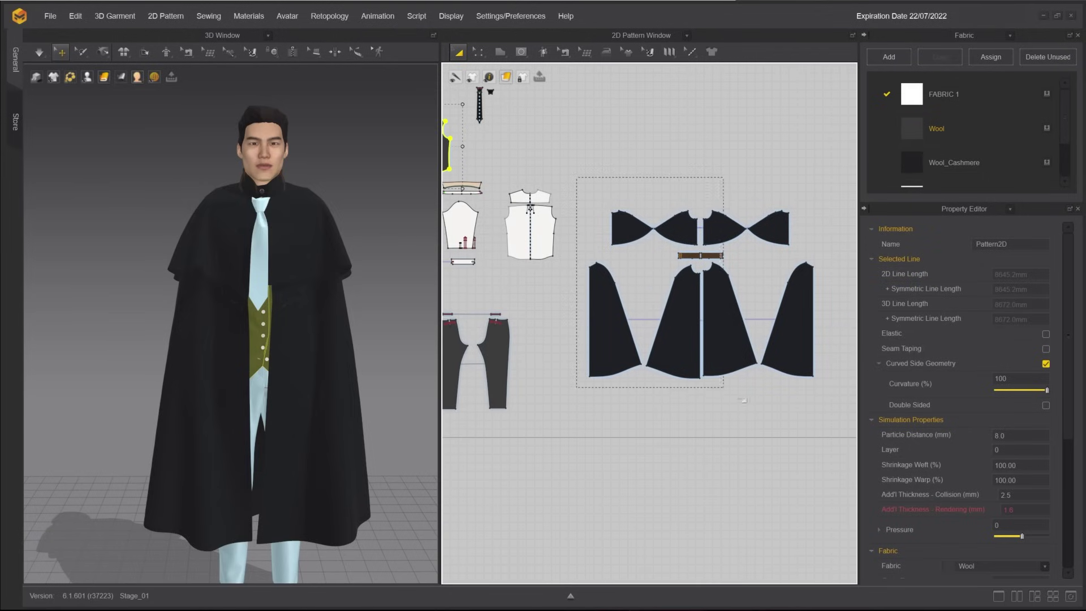
pyautogui.moveTo(886, 427); pyautogui.dragTo(883, 425)
pyautogui.moveTo(517, 196); pyautogui.dragTo(645, 339, button='middle')
pyautogui.scroll(3, 604, 329)
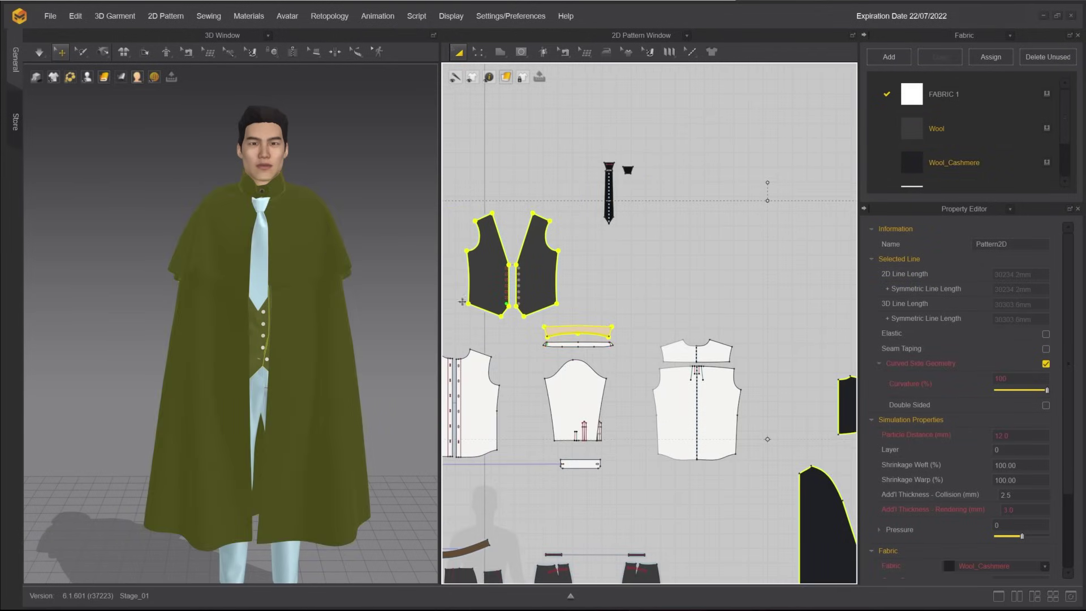
pyautogui.rightClick(306, 229)
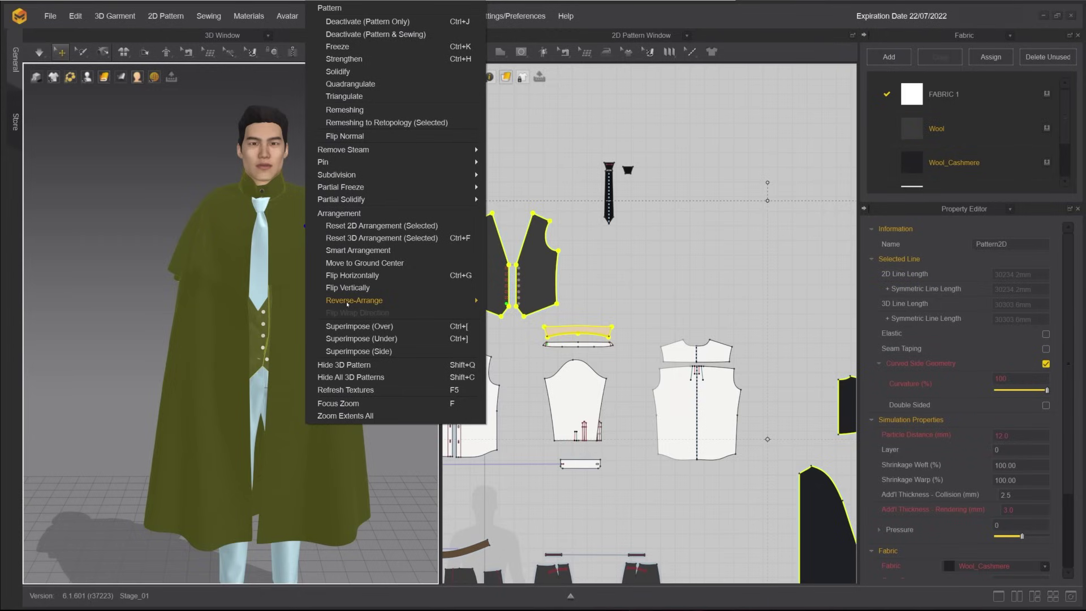
pyautogui.click(364, 48)
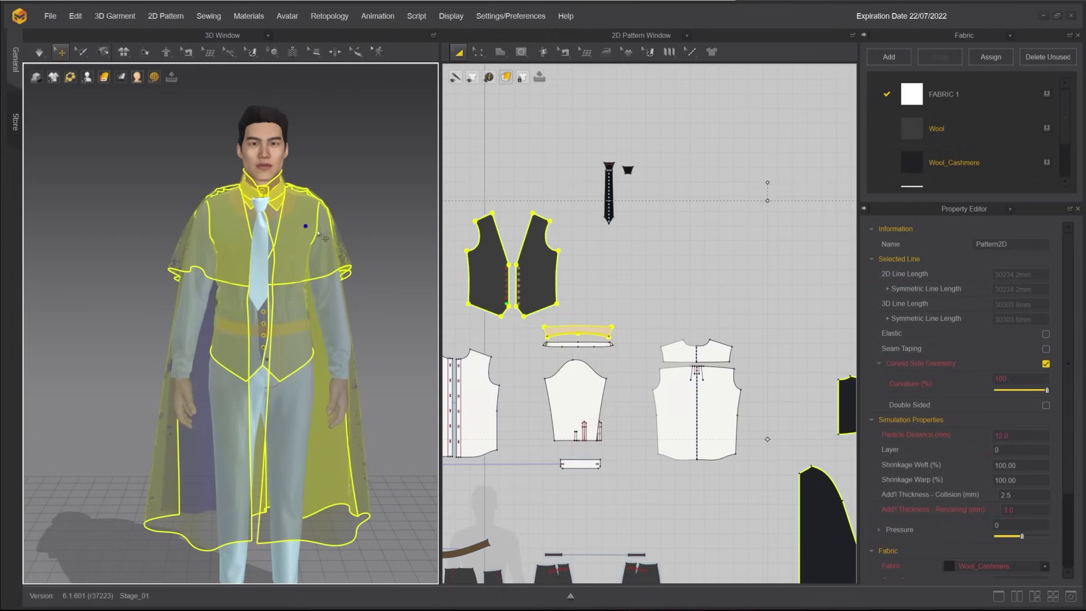
pyautogui.rightClick(315, 225)
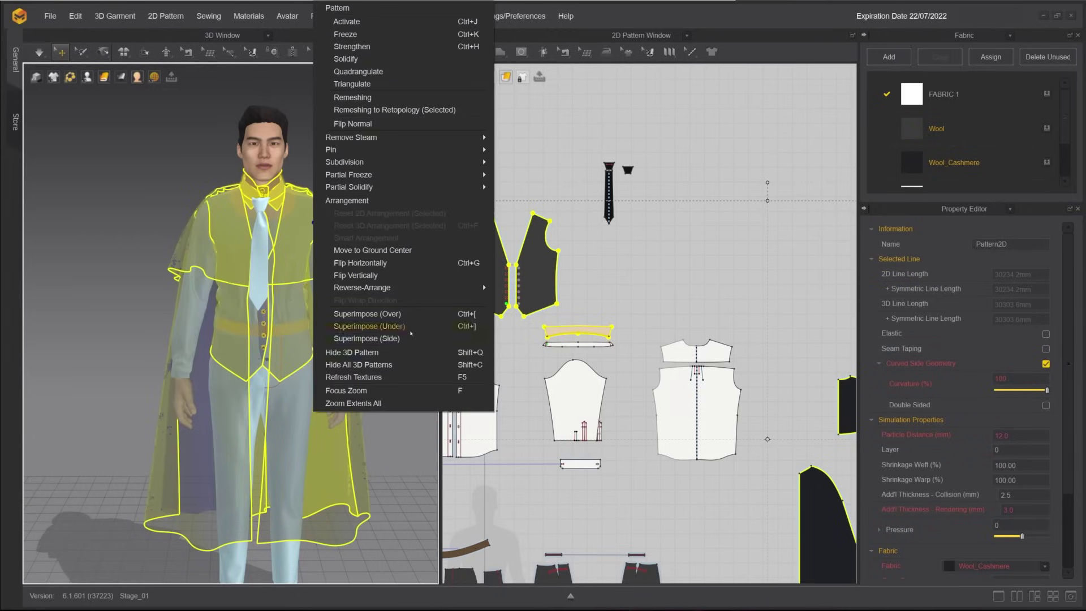
pyautogui.click(429, 357)
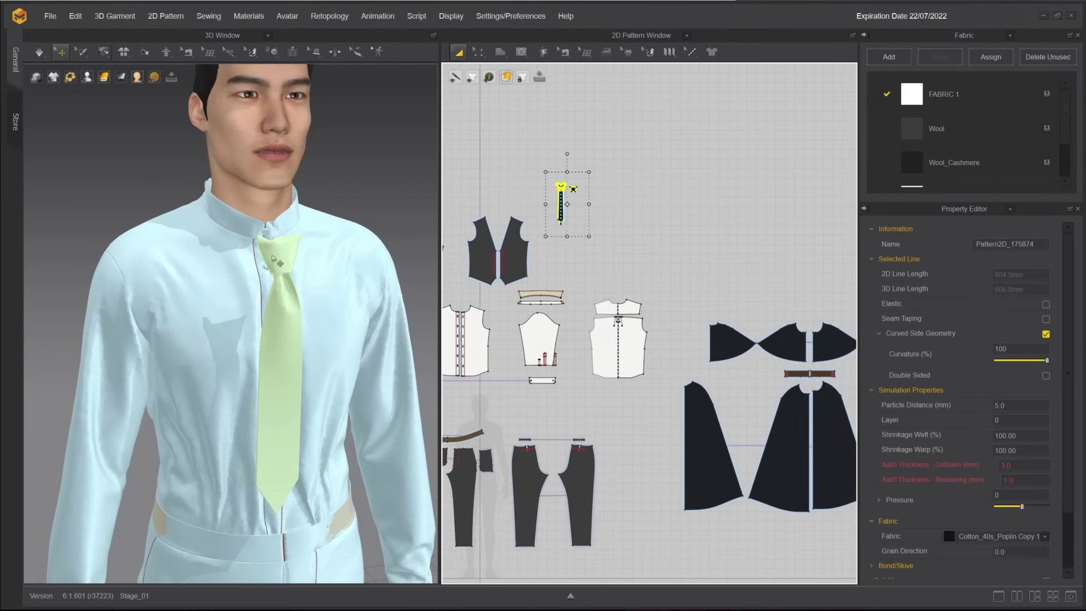
# Unfreeze the tie and position its knot close in front of the shirt's collar band, checking the placement from several angles.
pyautogui.rightClick(273, 259)
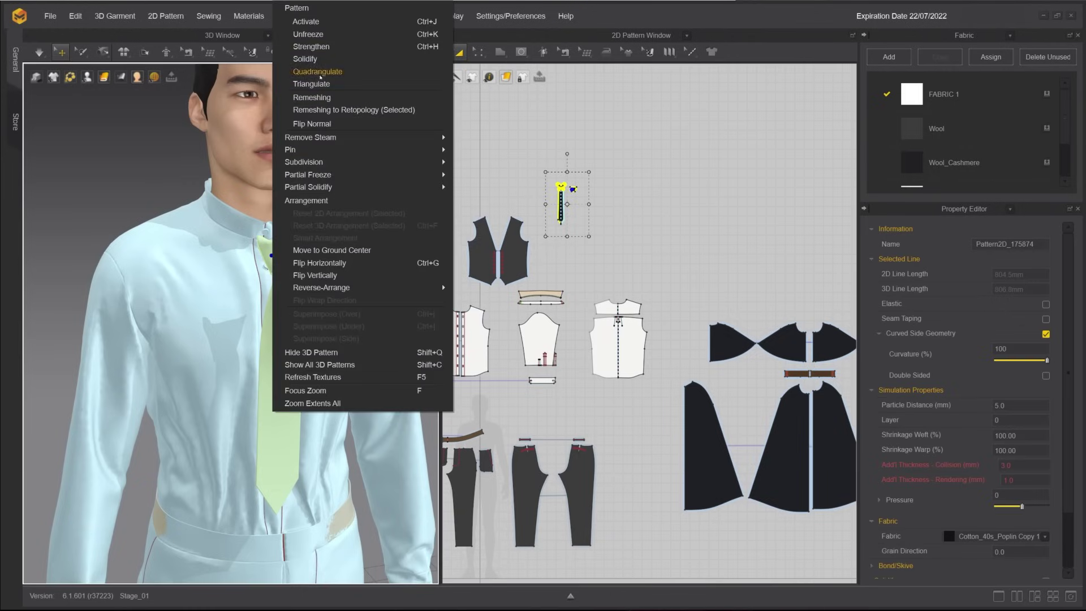
pyautogui.click(324, 50)
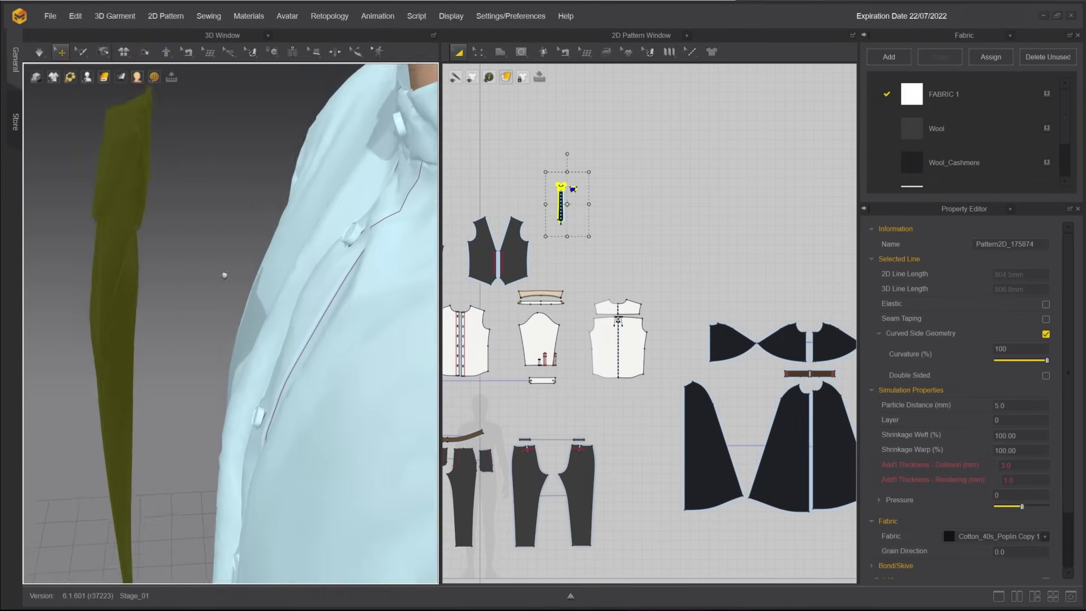
pyautogui.click(103, 51)
pyautogui.scroll(-3, 261, 255)
pyautogui.moveTo(172, 200); pyautogui.dragTo(229, 198)
pyautogui.moveTo(230, 254); pyautogui.dragTo(351, 254, button='right')
pyautogui.moveTo(240, 225); pyautogui.dragTo(254, 201)
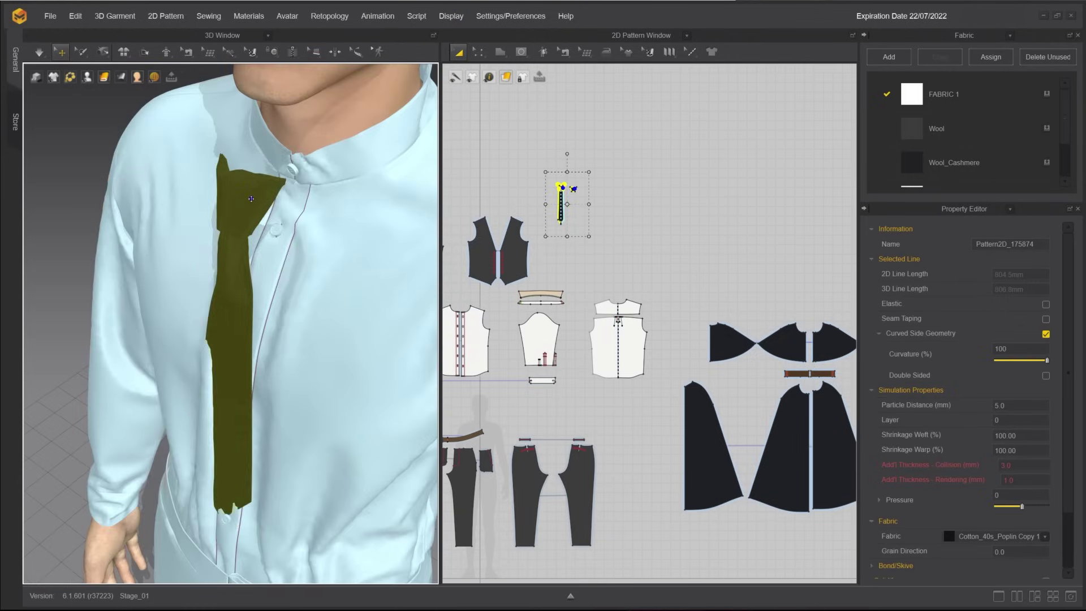
pyautogui.moveTo(339, 238); pyautogui.dragTo(220, 238, button='right')
pyautogui.moveTo(266, 209); pyautogui.dragTo(233, 209)
pyautogui.moveTo(234, 209); pyautogui.dragTo(301, 203, button='right')
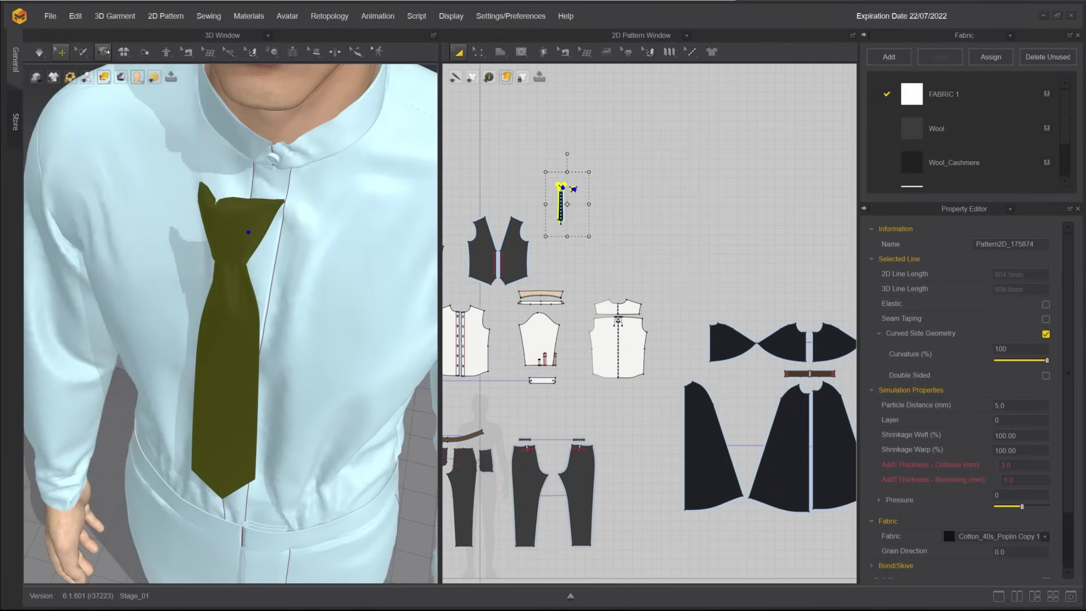
# Tack the tie knot's upper corner on the avatar's left side to the shirt's collar band.
pyautogui.click(103, 51)
pyautogui.scroll(-2, 261, 204)
pyautogui.moveTo(206, 187); pyautogui.dragTo(249, 186, button='middle')
pyautogui.moveTo(226, 219); pyautogui.dragTo(96, 197, button='right')
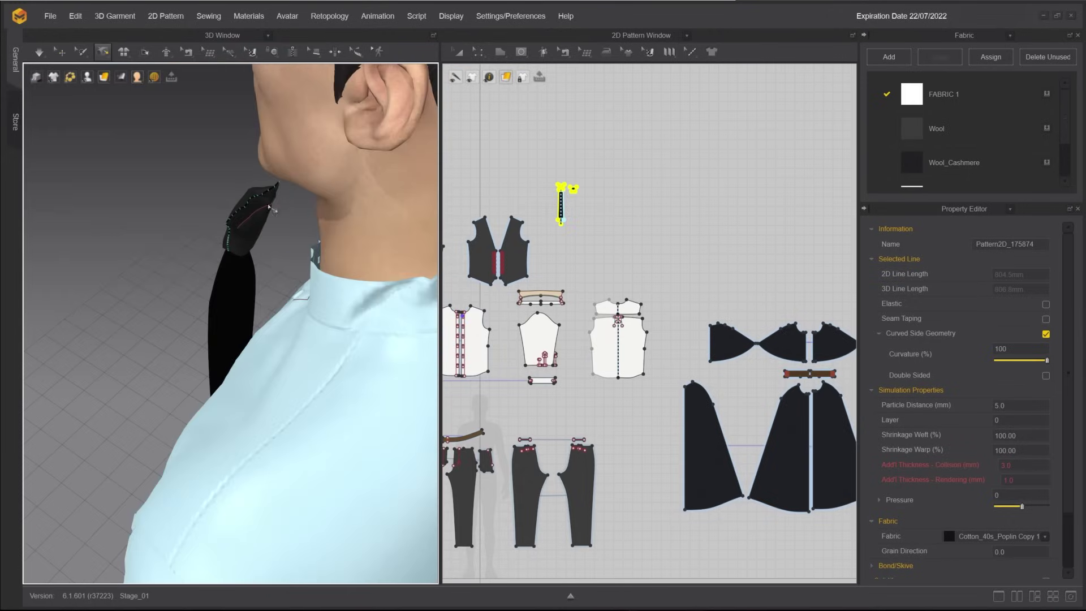
pyautogui.press('2')
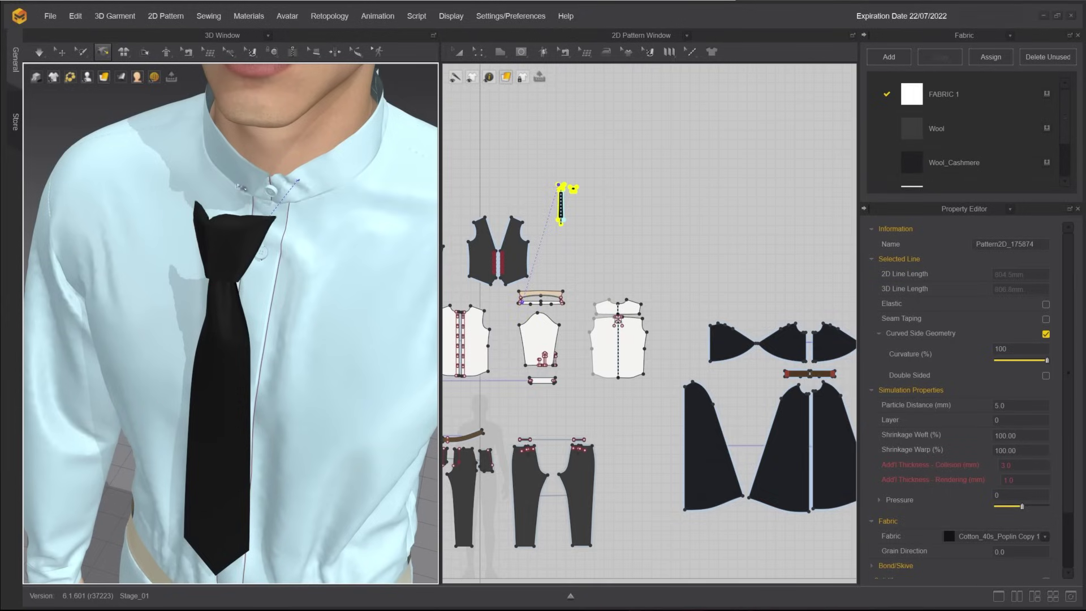
pyautogui.press('space')
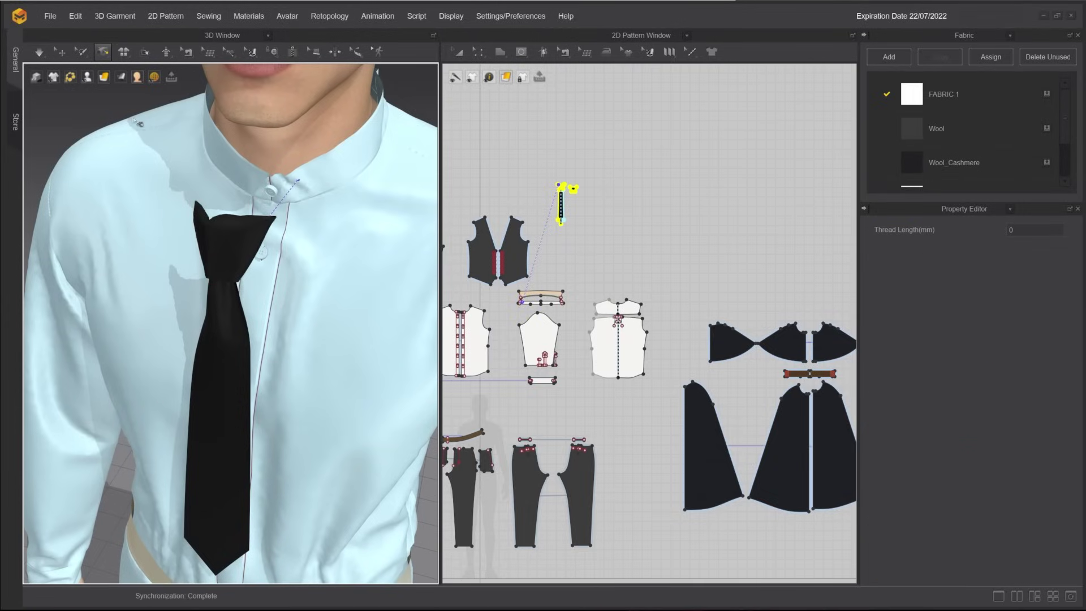
# Tack the knot's other upper corner to the collar band on the avatar's right side.
pyautogui.moveTo(118, 106); pyautogui.dragTo(249, 244, button='right')
pyautogui.click(246, 248)
pyautogui.click(150, 215)
pyautogui.moveTo(279, 175); pyautogui.dragTo(170, 226, button='right')
# With Edit Tack, move the tack points on the collar band closer to the shirt's center front button.
pyautogui.click(82, 52)
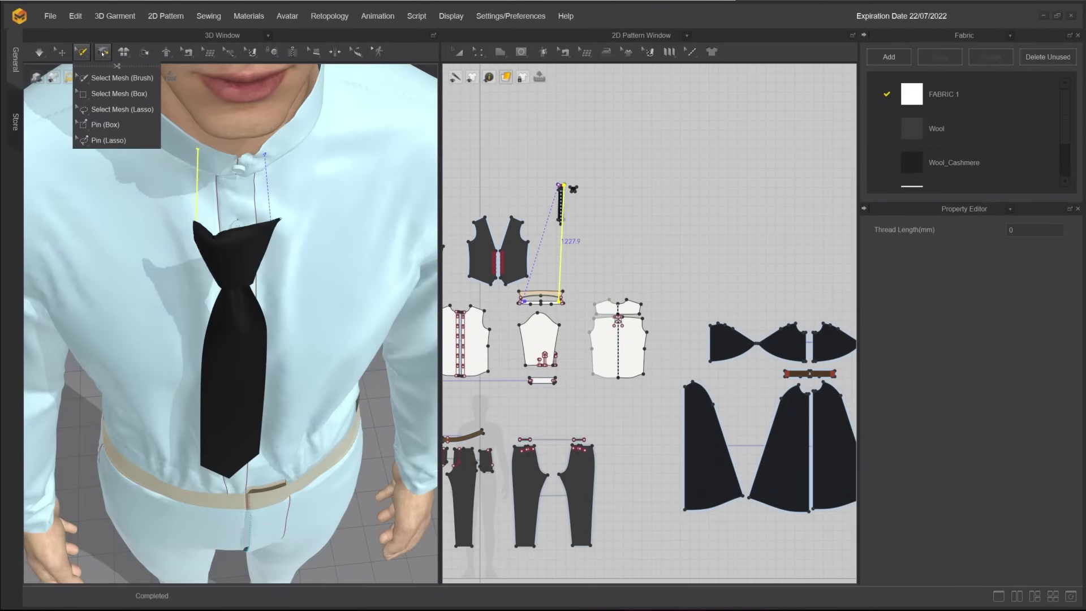
pyautogui.click(102, 53)
pyautogui.click(116, 79)
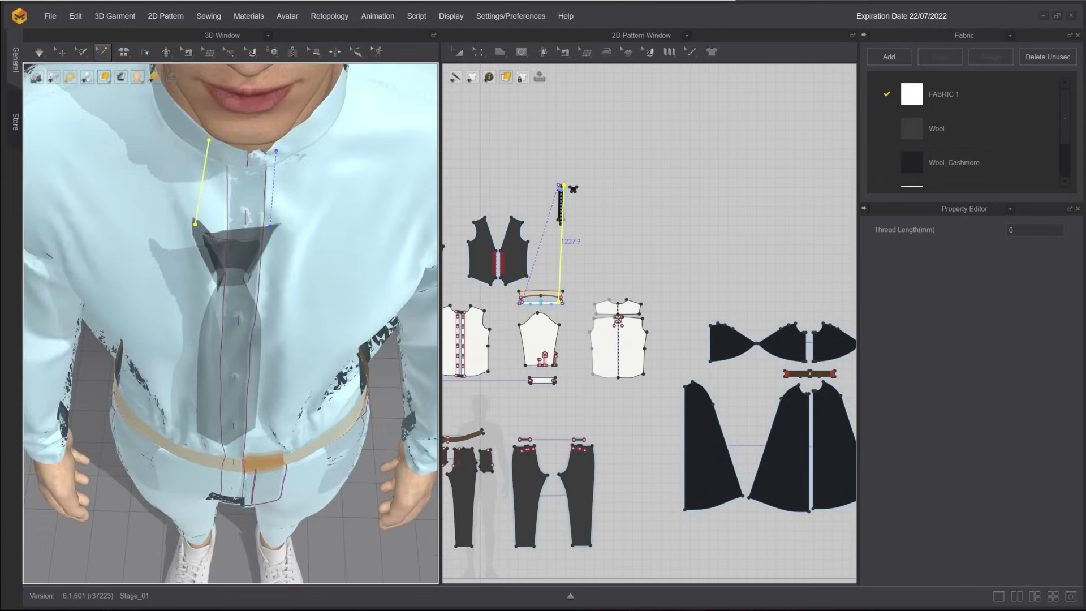
pyautogui.moveTo(269, 176); pyautogui.dragTo(274, 136, button='right')
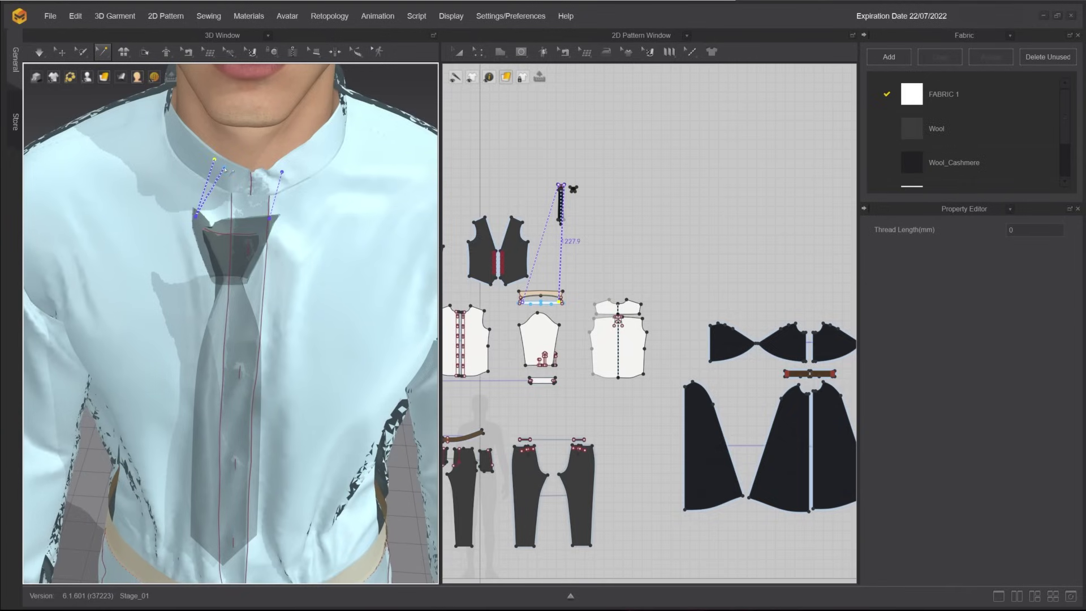
pyautogui.moveTo(225, 169); pyautogui.dragTo(227, 169)
pyautogui.moveTo(283, 136); pyautogui.dragTo(288, 163, button='right')
pyautogui.moveTo(288, 162); pyautogui.dragTo(286, 162)
pyautogui.moveTo(287, 162); pyautogui.dragTo(283, 136, button='right')
pyautogui.click(283, 136)
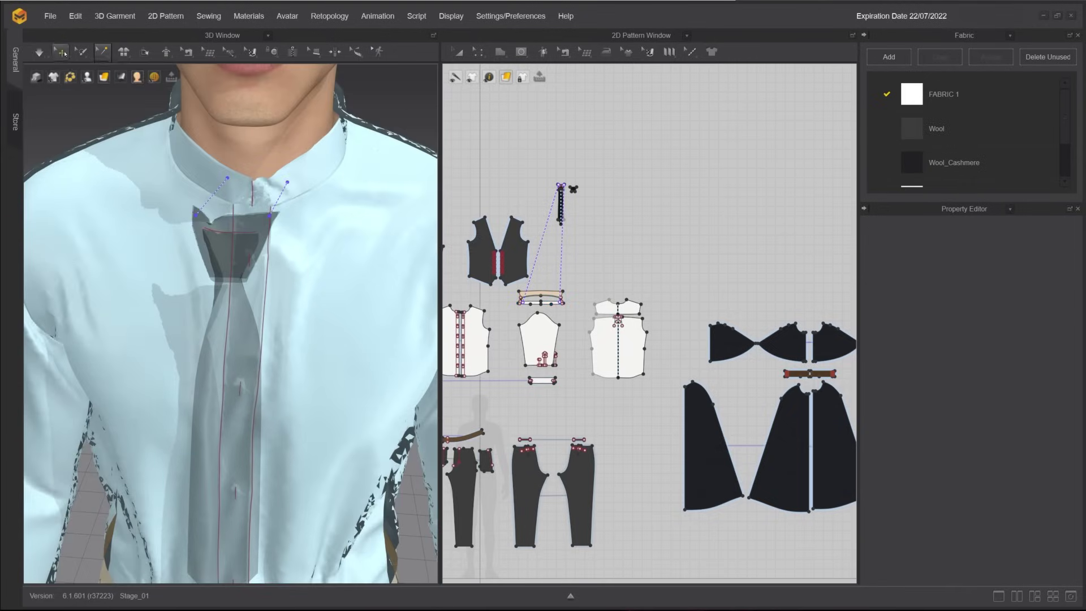
# Simulate the tacked tie with Select/Move active and pull the lower tip of its long piece down.
pyautogui.click(61, 52)
pyautogui.scroll(-2, 241, 168)
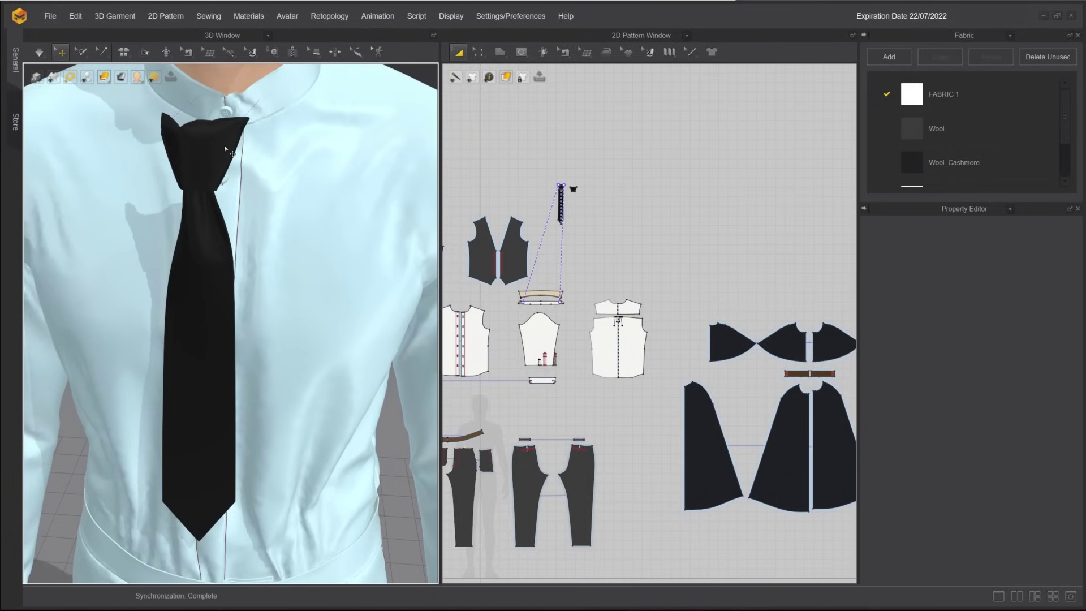
pyautogui.press('space')
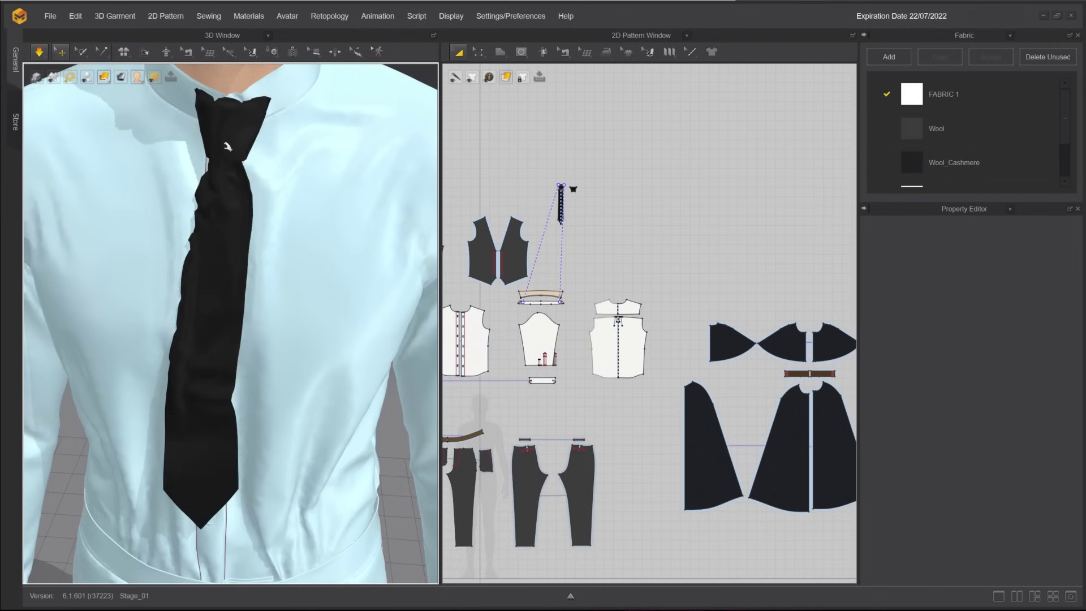
pyautogui.click(209, 535)
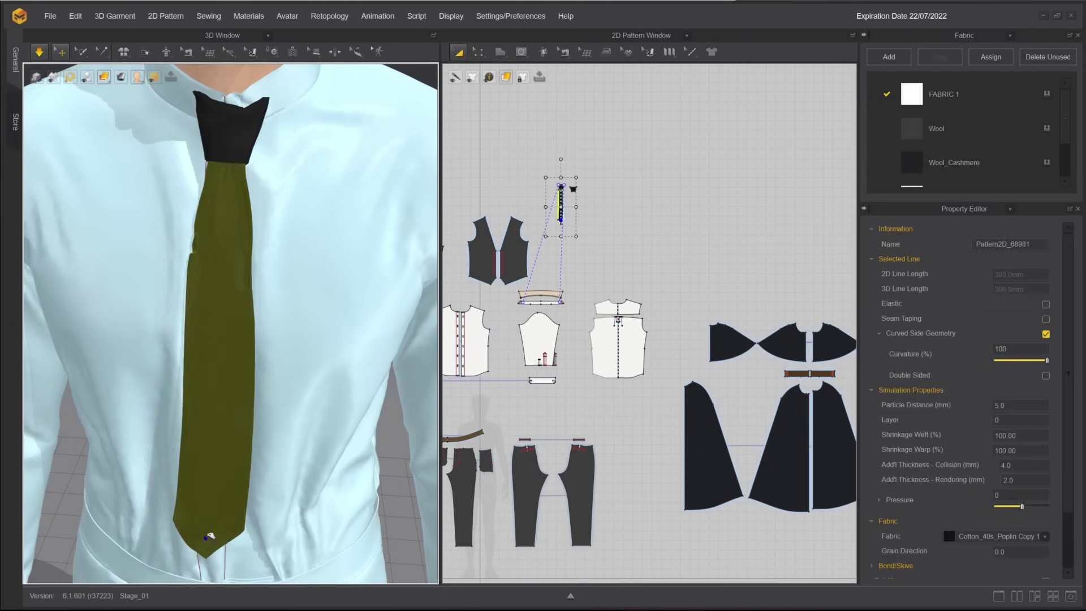
# Pull out the folded side edge of the tie's long piece during simulation and strengthen that piece.
pyautogui.moveTo(209, 271)
pyautogui.mouseDown(button='right')
pyautogui.moveTo(113, 263)
pyautogui.moveTo(198, 254)
pyautogui.mouseUp(button='right')
pyautogui.moveTo(192, 243); pyautogui.dragTo(204, 242)
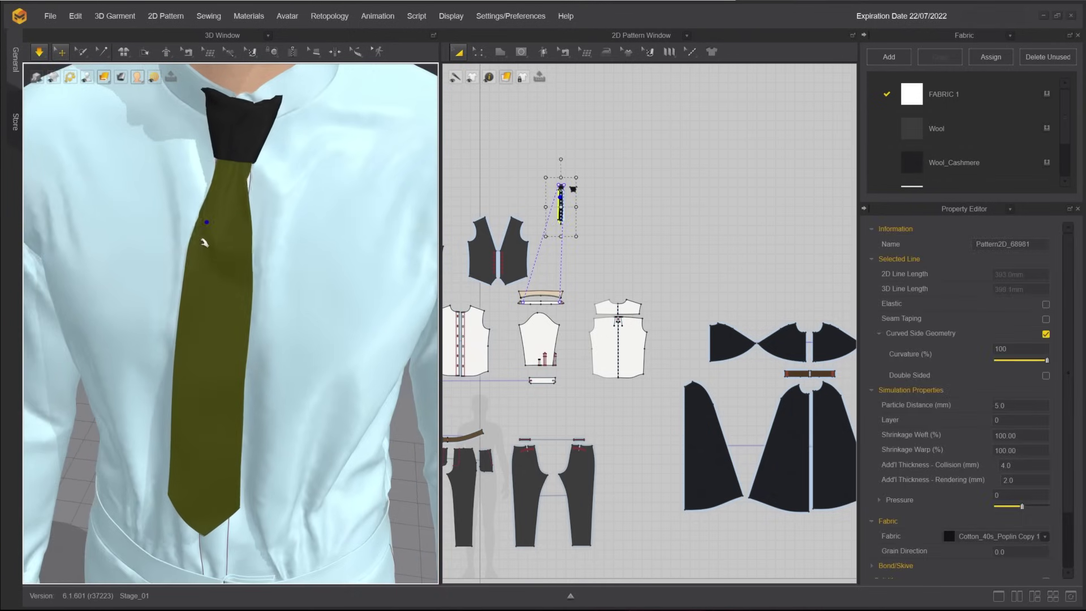
pyautogui.moveTo(206, 242)
pyautogui.mouseDown(button='right')
pyautogui.moveTo(294, 240)
pyautogui.moveTo(194, 229)
pyautogui.mouseUp(button='right')
pyautogui.moveTo(193, 230); pyautogui.dragTo(189, 222)
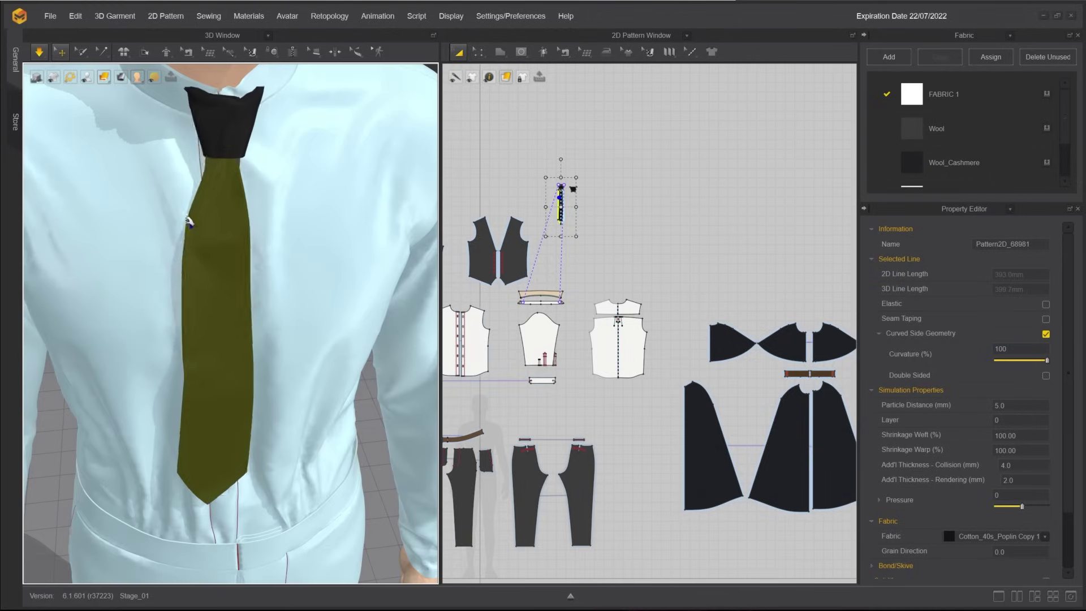
pyautogui.hotkey('ctrl', 'h')
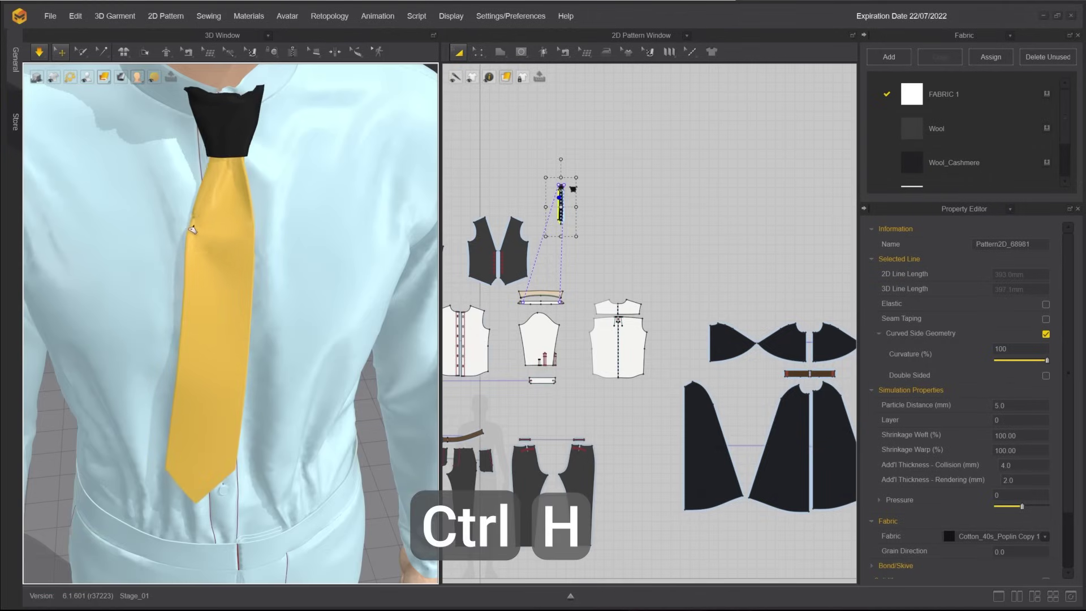
pyautogui.scroll(5, 192, 229)
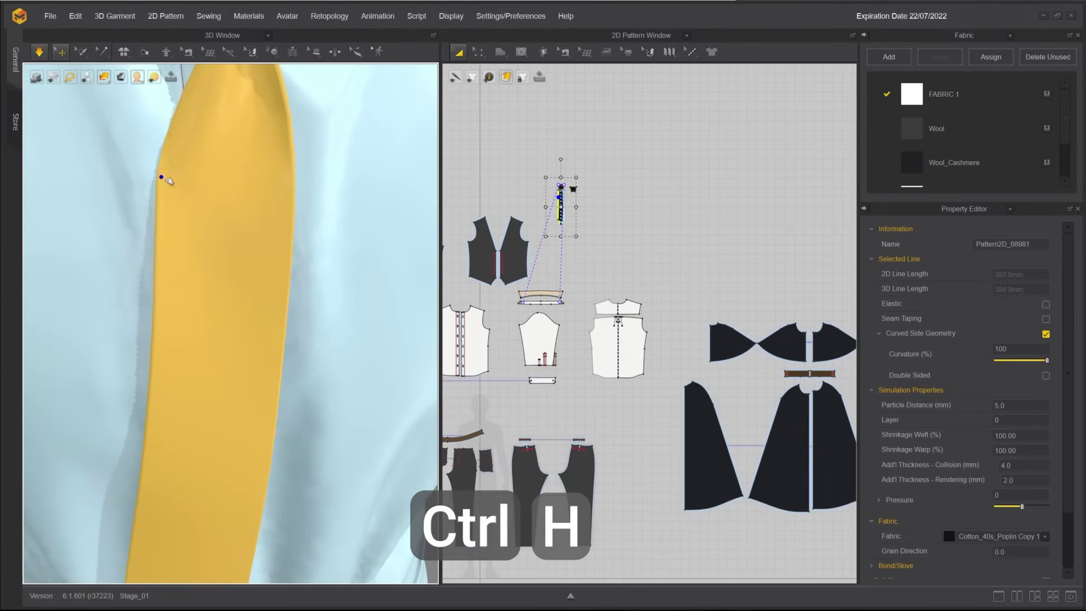
# Pull the side edge of the tie's long piece across the shirt front during simulation and stop simulating.
pyautogui.moveTo(161, 176); pyautogui.dragTo(253, 223)
pyautogui.press('space')
pyautogui.scroll(-5, 253, 223)
pyautogui.moveTo(238, 227); pyautogui.dragTo(210, 165, button='right')
# Tack the lower tip of the tie's long piece to the shirt front beside the button placket and simulate.
pyautogui.click(103, 52)
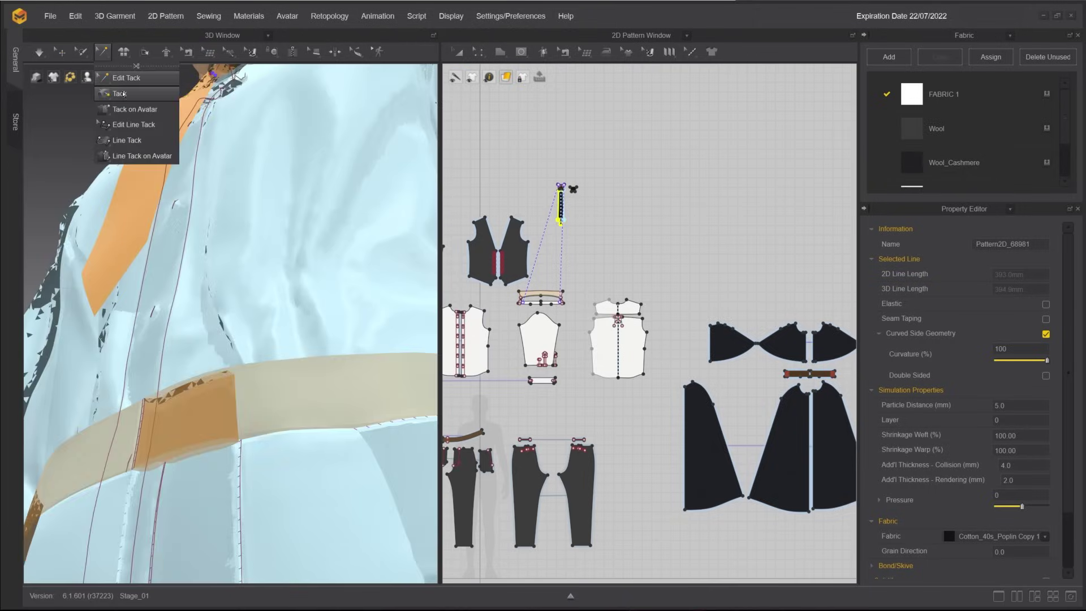
pyautogui.click(123, 94)
pyautogui.moveTo(123, 169); pyautogui.dragTo(158, 300, button='right')
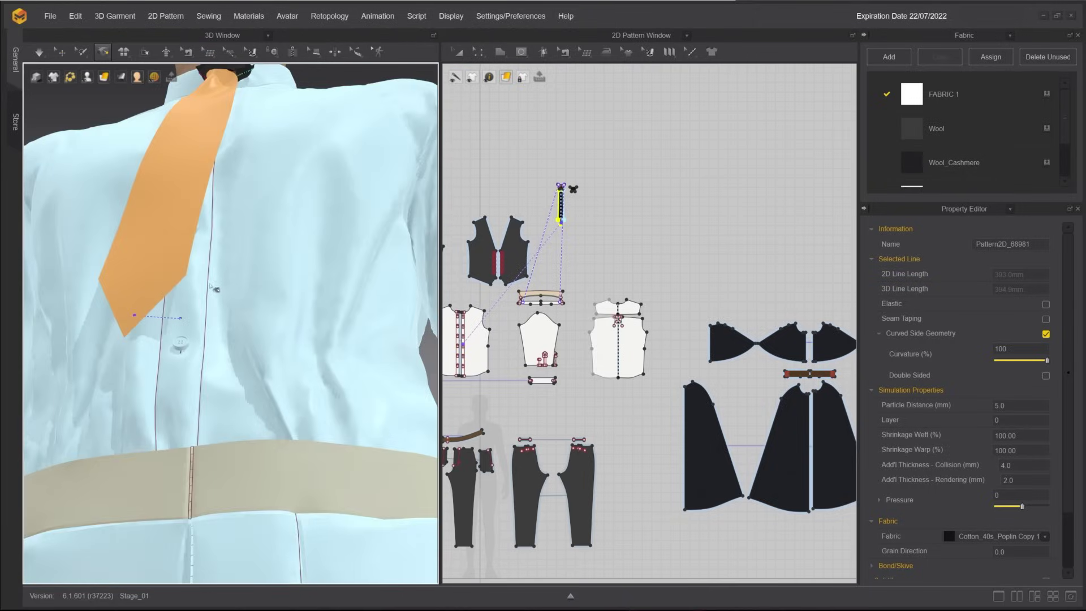
pyautogui.scroll(-5, 223, 277)
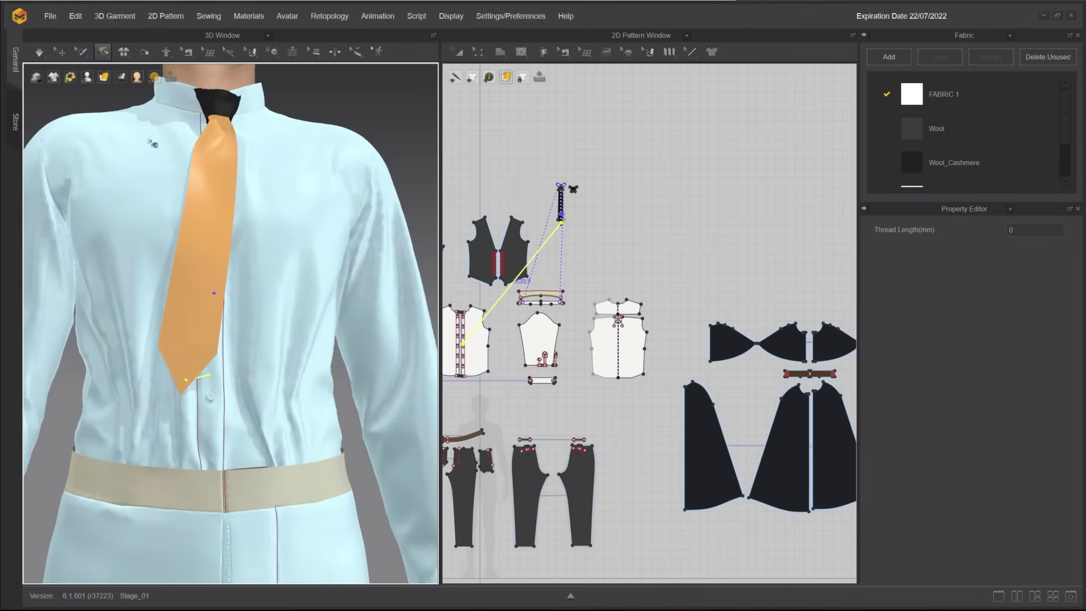
pyautogui.press('space')
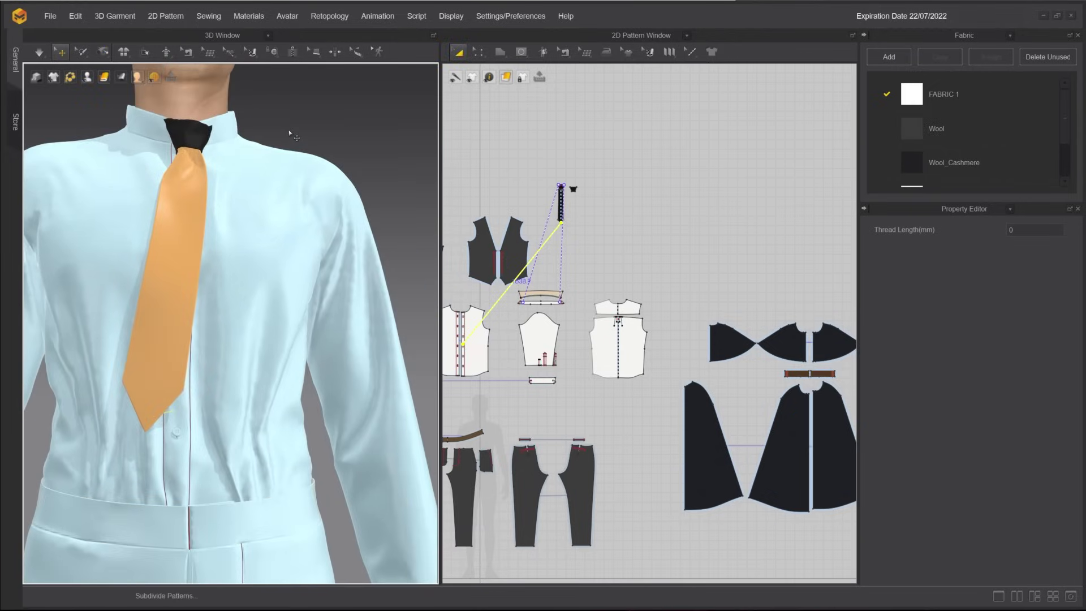
# With Edit Tack, reposition the tie tip's tack point on the shirt so the tie hangs nearer the center.
pyautogui.click(103, 52)
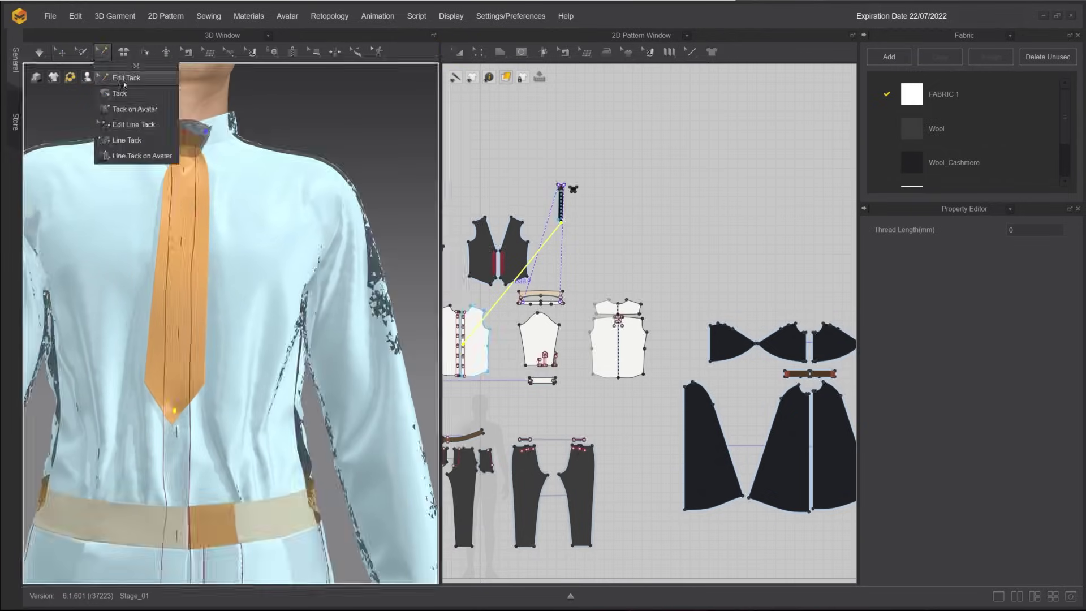
pyautogui.click(126, 80)
pyautogui.scroll(4, 152, 215)
pyautogui.moveTo(215, 215); pyautogui.dragTo(275, 273, button='right')
pyautogui.click(216, 199)
pyautogui.scroll(-3, 243, 185)
# Simulate the retacked tie, pull its long piece toward the shirt's center front, and stop simulating.
pyautogui.press('space')
pyautogui.moveTo(275, 272); pyautogui.dragTo(291, 247)
pyautogui.moveTo(291, 247); pyautogui.dragTo(288, 249, button='right')
pyautogui.press('space')
pyautogui.scroll(-3, 278, 223)
pyautogui.moveTo(279, 223); pyautogui.dragTo(257, 291, button='middle')
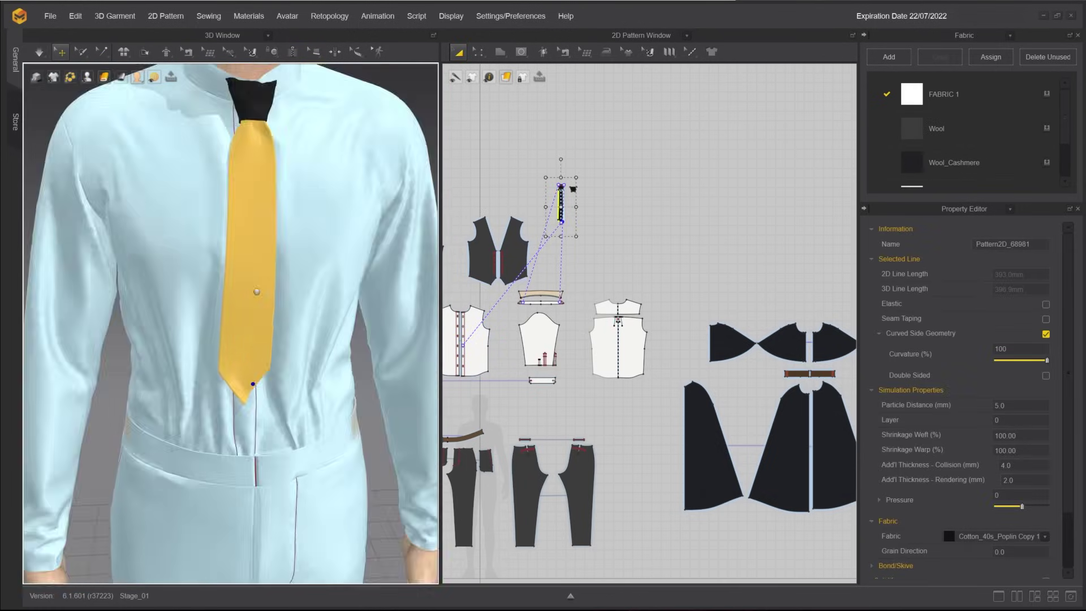
# Adjust the tip tack's point on the shirt once more with Edit Tack and simulate the tie straight.
pyautogui.moveTo(257, 291); pyautogui.dragTo(171, 297, button='right')
pyautogui.press('w')
pyautogui.scroll(5, 218, 243)
pyautogui.click(119, 290)
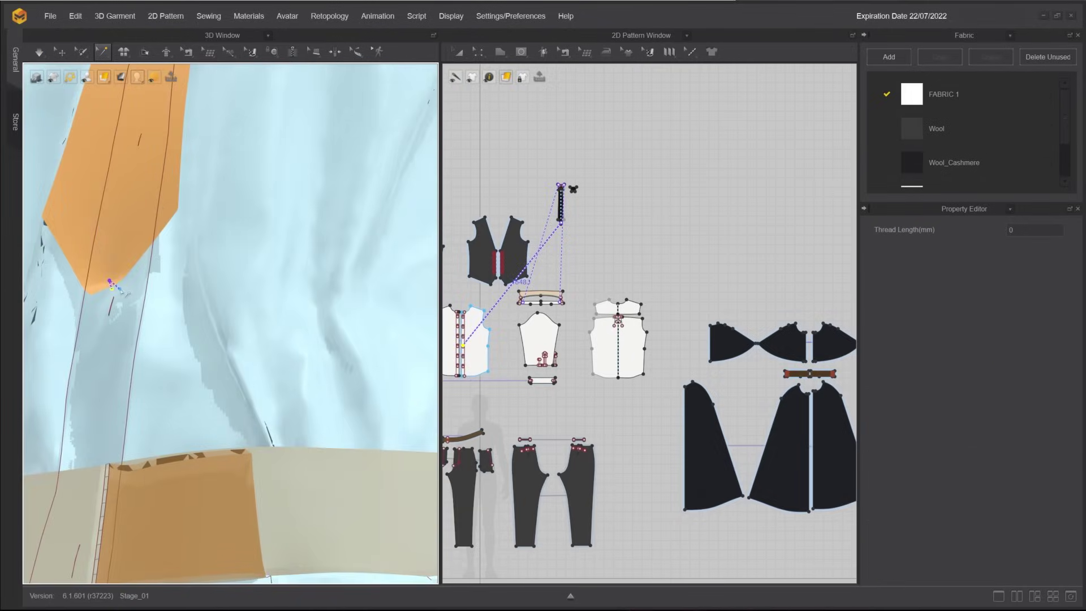
pyautogui.press('space')
pyautogui.press('q')
pyautogui.moveTo(163, 260); pyautogui.dragTo(209, 332, button='right')
pyautogui.scroll(-5, 198, 311)
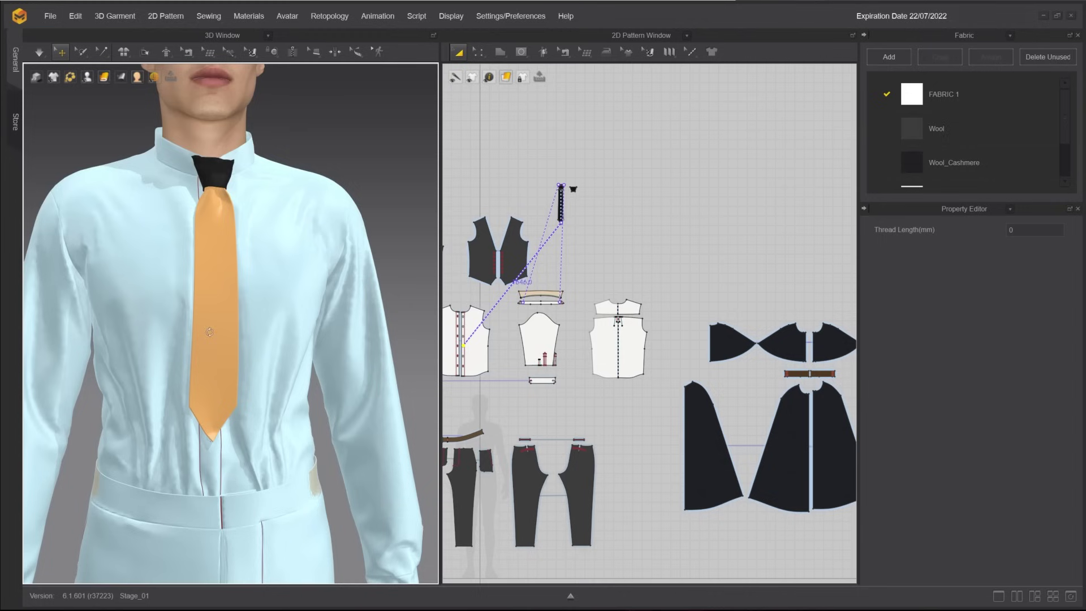
# Remove Strengthen from the tie's long piece.
pyautogui.click(209, 276)
pyautogui.press('w')
pyautogui.rightClick(211, 262)
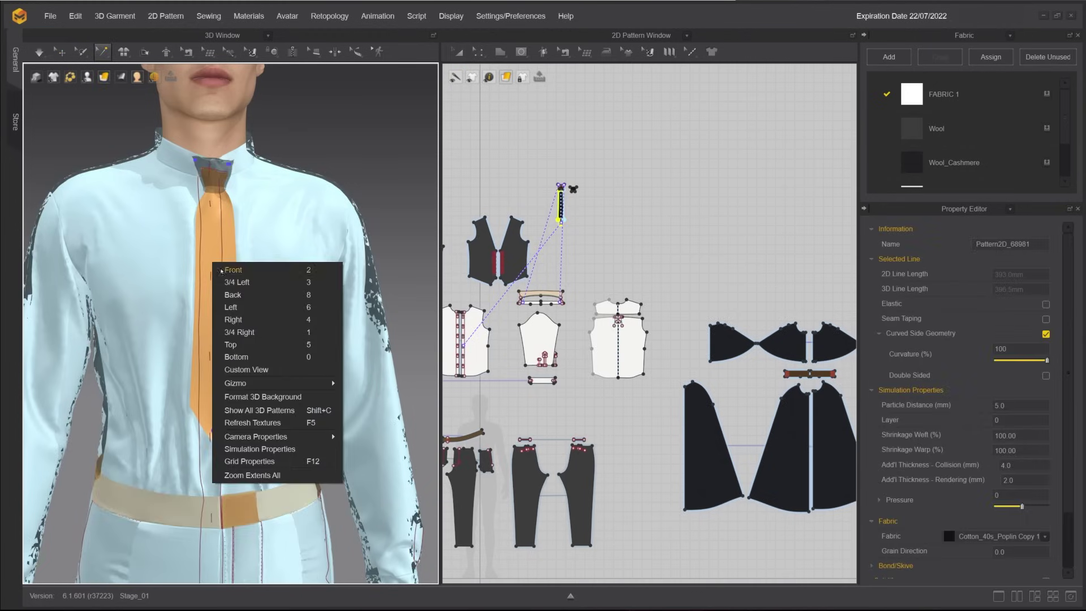
pyautogui.click(213, 232)
pyautogui.click(60, 51)
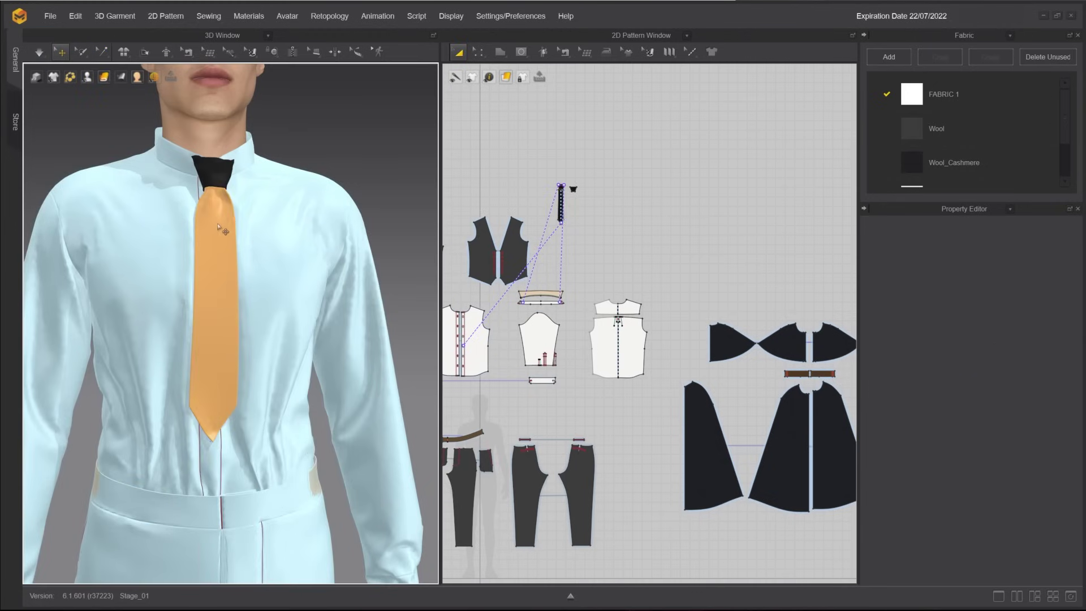
pyautogui.click(215, 221)
pyautogui.rightClick(217, 222)
pyautogui.click(279, 83)
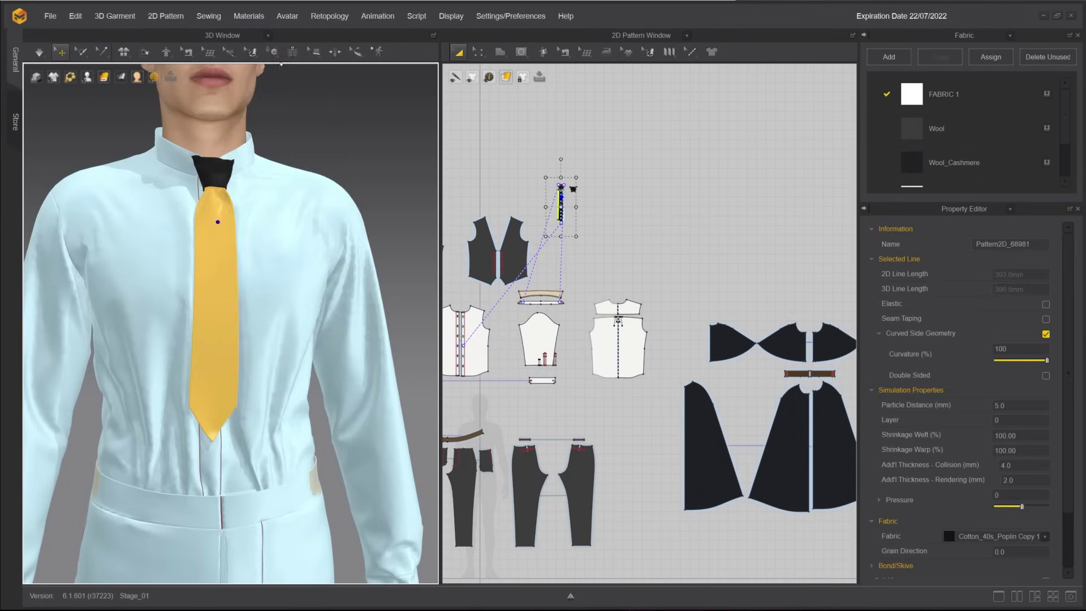
pyautogui.scroll(-2, 587, 235)
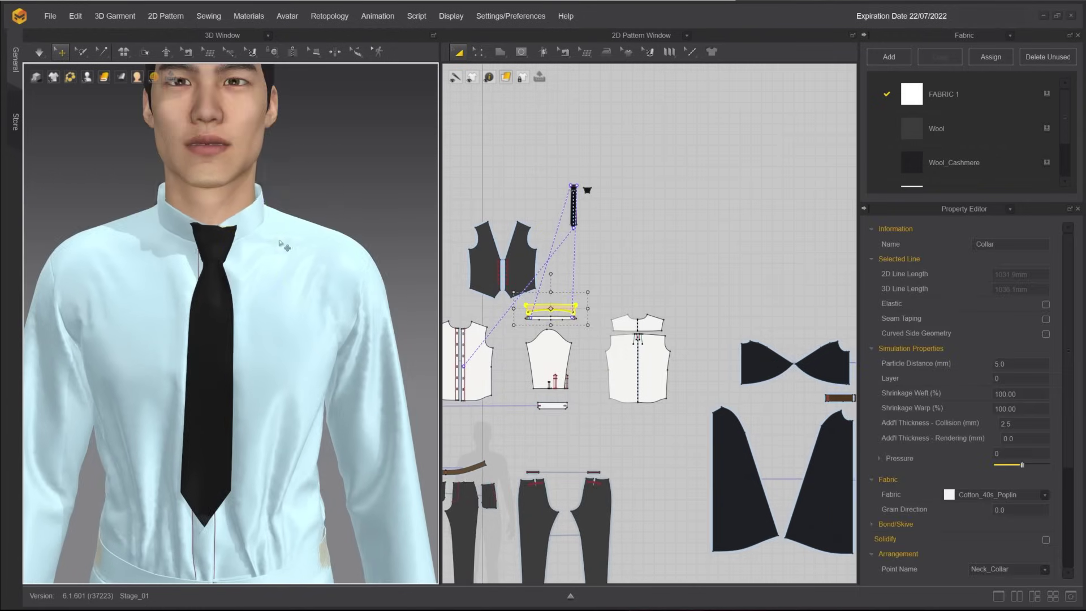
# Bring the hidden shirt collar, vest and cape back into the 3D outfit and simulate them over the tie.
pyautogui.moveTo(283, 248); pyautogui.dragTo(324, 258, button='right')
pyautogui.rightClick(347, 230)
pyautogui.click(414, 24)
pyautogui.click(390, 155)
pyautogui.press('space')
pyautogui.click(336, 265)
pyautogui.press('space')
# Examine the cape's collar, shoulder layer and long panels from several angles, selecting the pieces in turn.
pyautogui.click(308, 254)
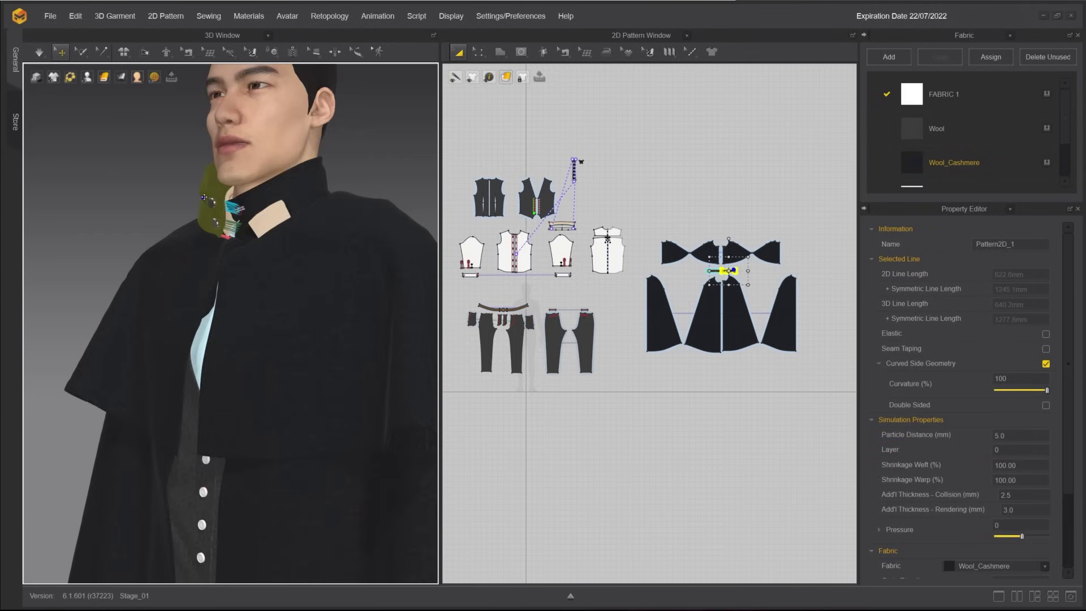
pyautogui.click(315, 199)
pyautogui.click(175, 276)
pyautogui.click(339, 272)
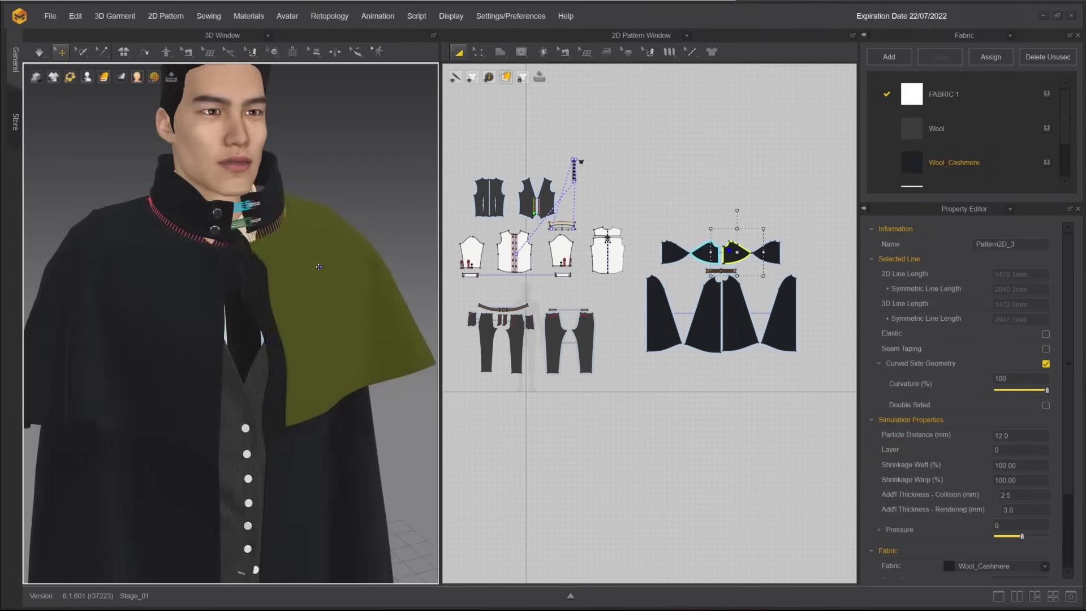
pyautogui.click(204, 278)
pyautogui.moveTo(204, 278); pyautogui.dragTo(243, 277, button='right')
pyautogui.click(328, 424)
pyautogui.moveTo(328, 362); pyautogui.dragTo(43, 300, button='right')
pyautogui.click(148, 314)
pyautogui.moveTo(272, 303); pyautogui.dragTo(238, 300, button='right')
pyautogui.click(83, 286)
pyautogui.scroll(-3, 91, 284)
pyautogui.moveTo(91, 285); pyautogui.dragTo(317, 283, button='right')
# Select all shirt, vest, tie and trouser patterns and freeze them.
pyautogui.moveTo(461, 143); pyautogui.dragTo(632, 413)
pyautogui.rightClick(209, 376)
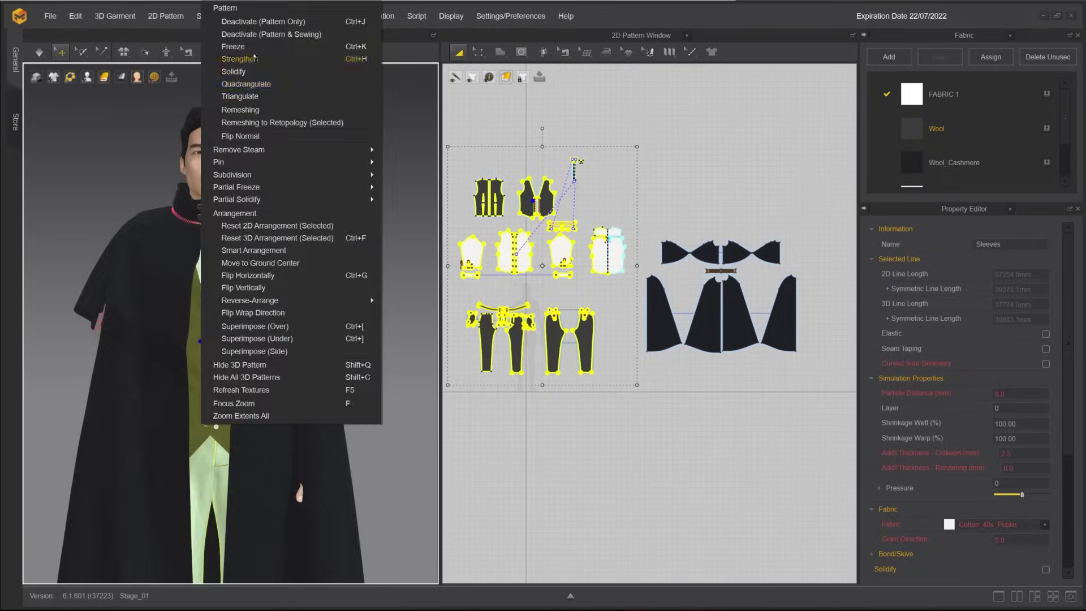
pyautogui.rightClick(258, 283)
pyautogui.click(291, 233)
pyautogui.click(317, 204)
# Simulate the cape over the frozen garments, stop, and inspect it from the side and front.
pyautogui.scroll(-2, 317, 204)
pyautogui.press('space')
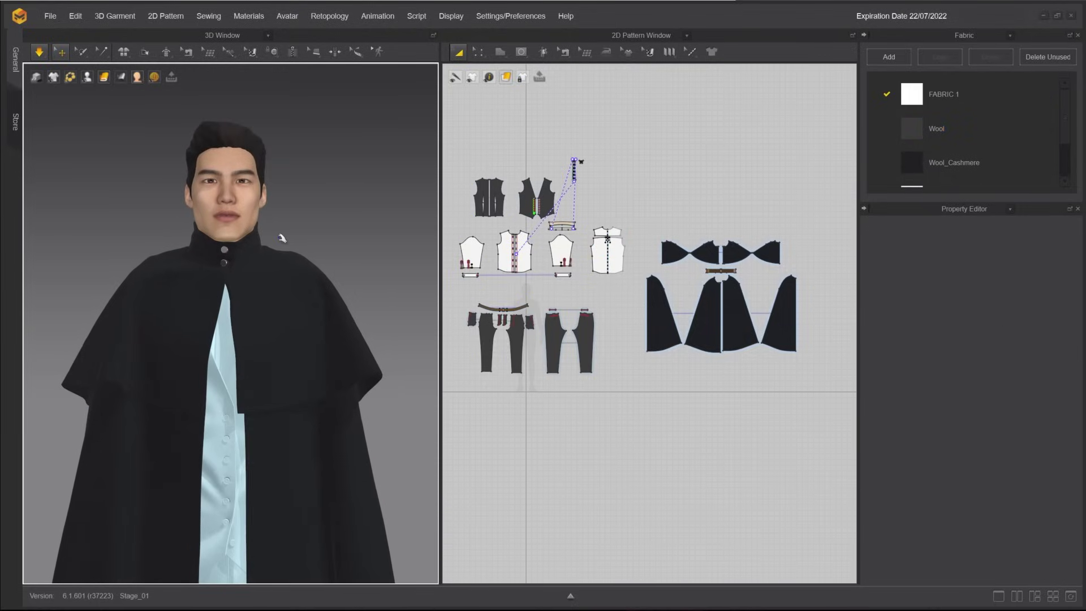
pyautogui.press('space')
pyautogui.moveTo(283, 230); pyautogui.dragTo(261, 302, button='right')
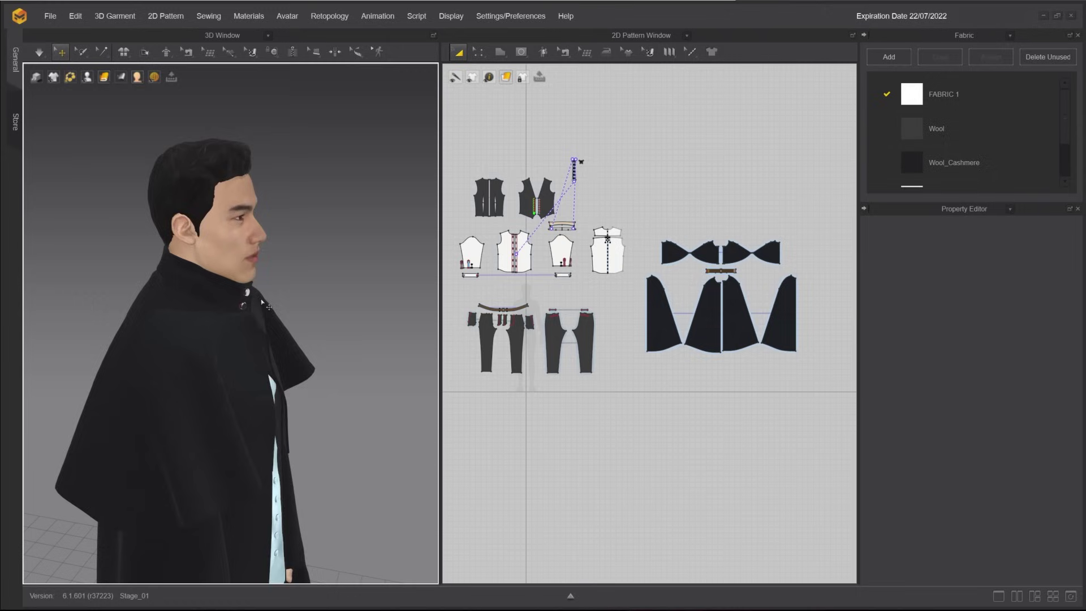
pyautogui.press('2')
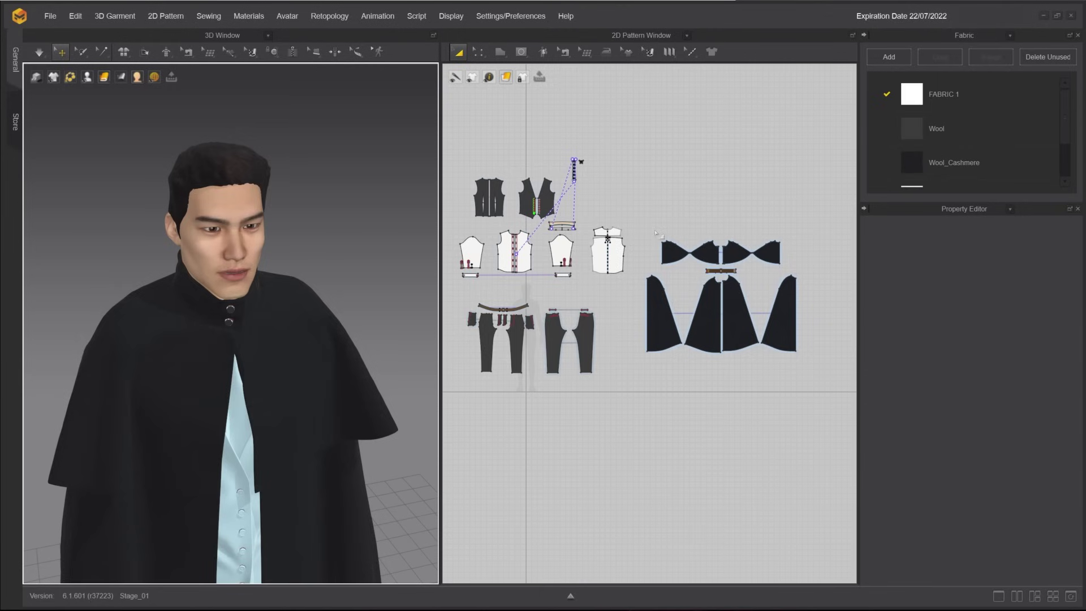
# Hide the cape's shoulder layer in 3D and switch the garments to a translucent surface, ready for tacking.
pyautogui.moveTo(648, 232); pyautogui.dragTo(802, 266)
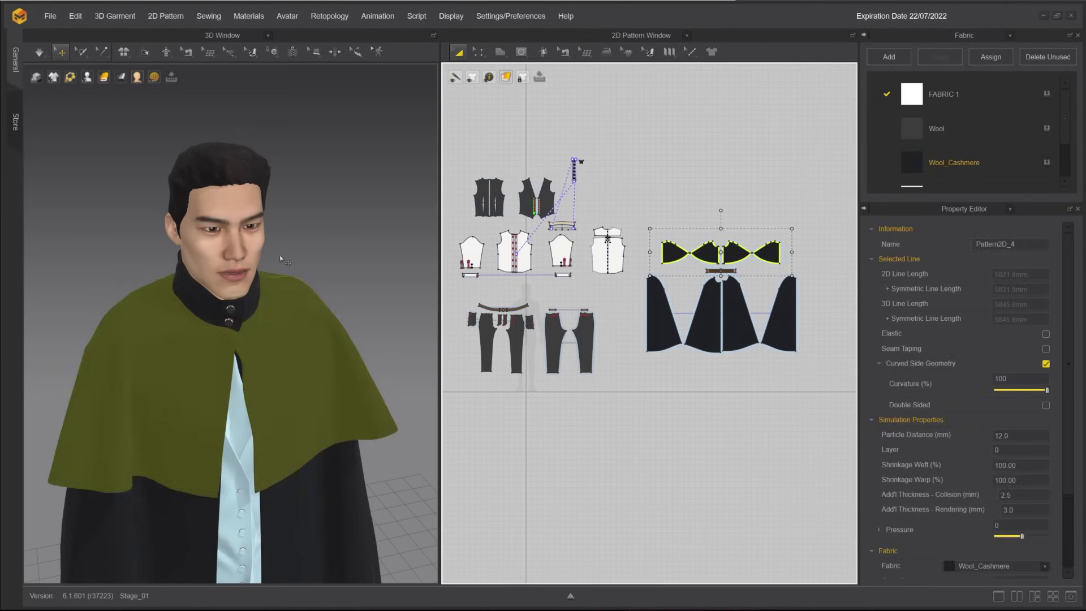
pyautogui.hotkey('shift', 'q')
pyautogui.click(103, 52)
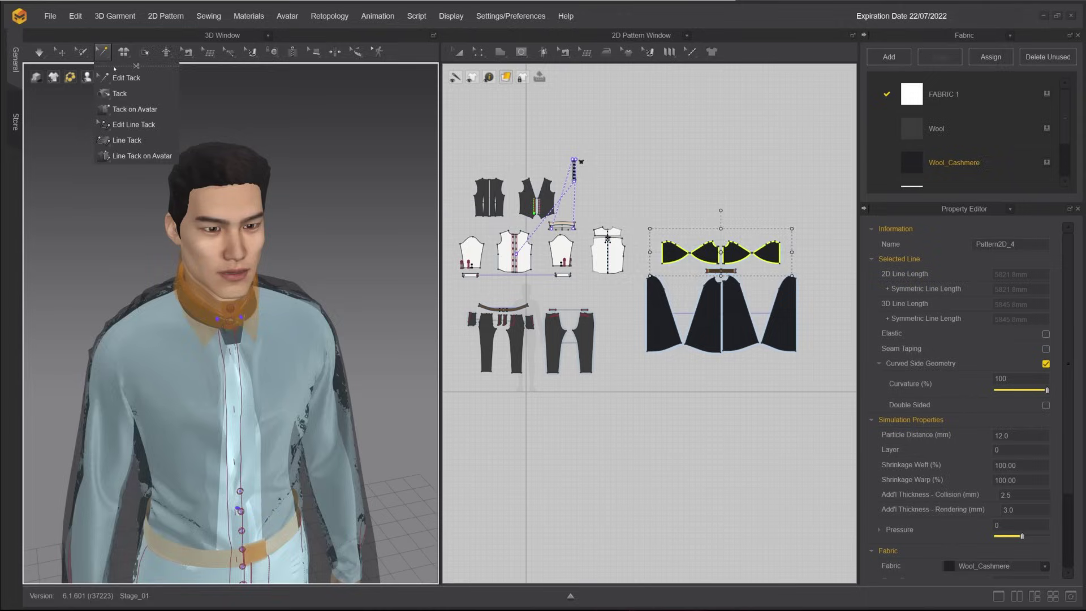
pyautogui.click(126, 98)
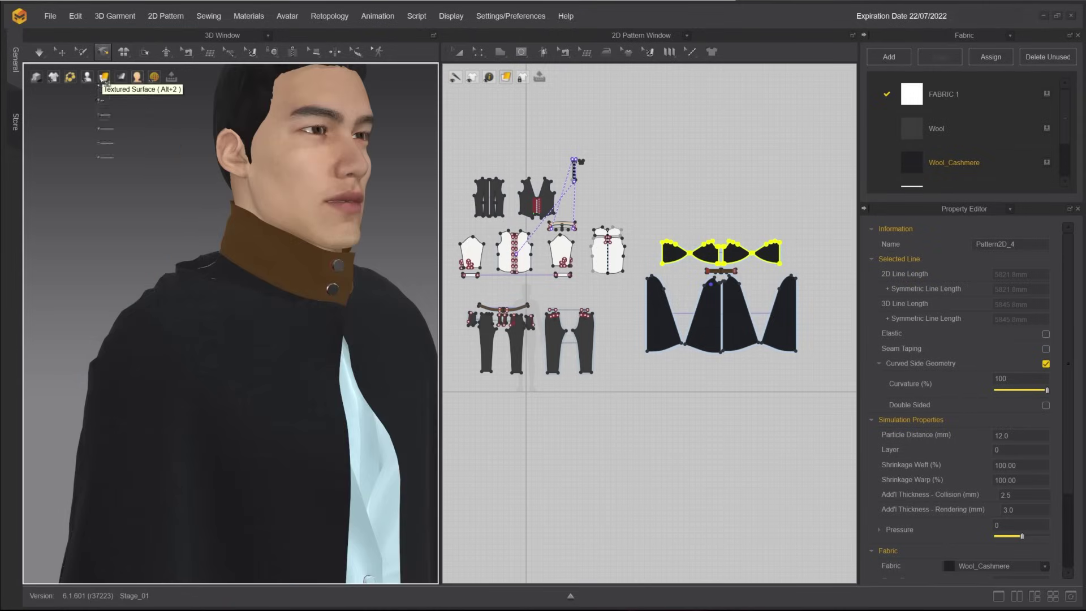
pyautogui.click(104, 78)
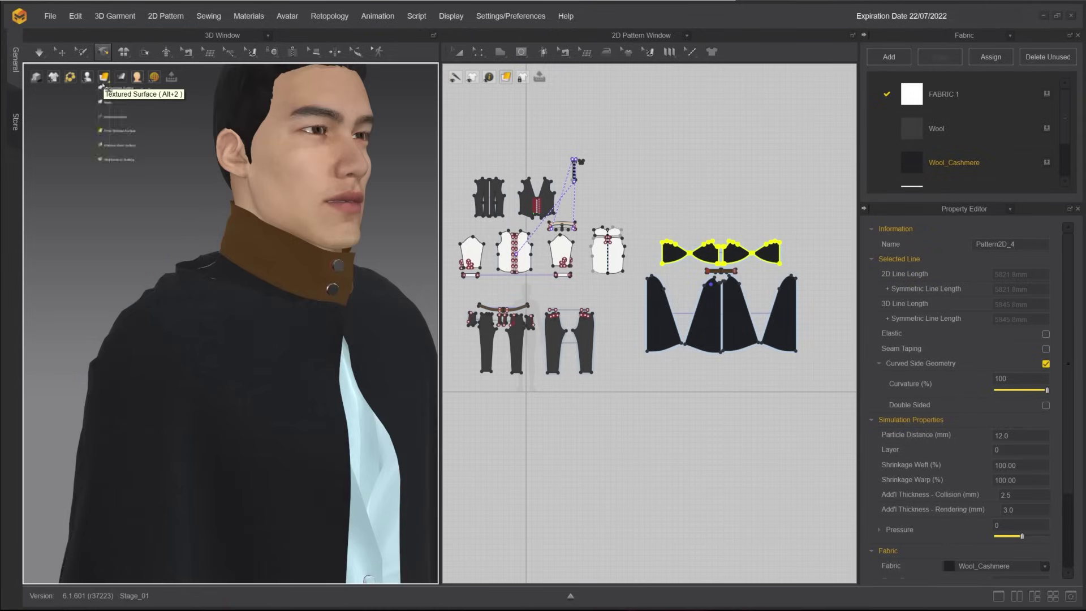
pyautogui.click(111, 118)
pyautogui.click(103, 76)
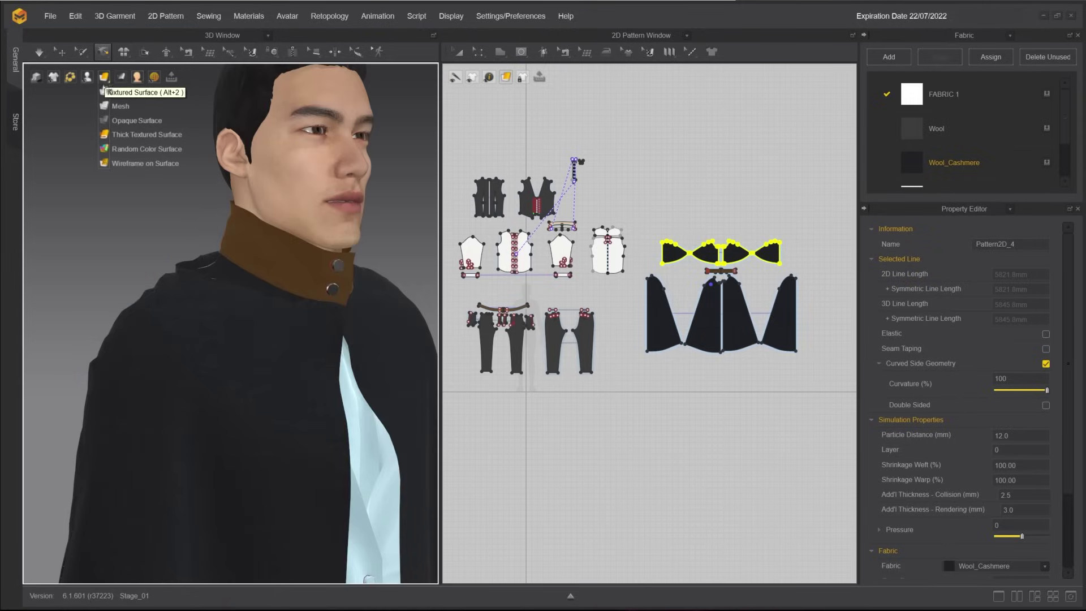
pyautogui.click(106, 121)
# Place a tack on the long cape at the avatar's right shoulder, joining it toward the shirt beneath.
pyautogui.moveTo(159, 236); pyautogui.dragTo(187, 317, button='right')
pyautogui.scroll(3, 187, 317)
pyautogui.scroll(-4, 128, 331)
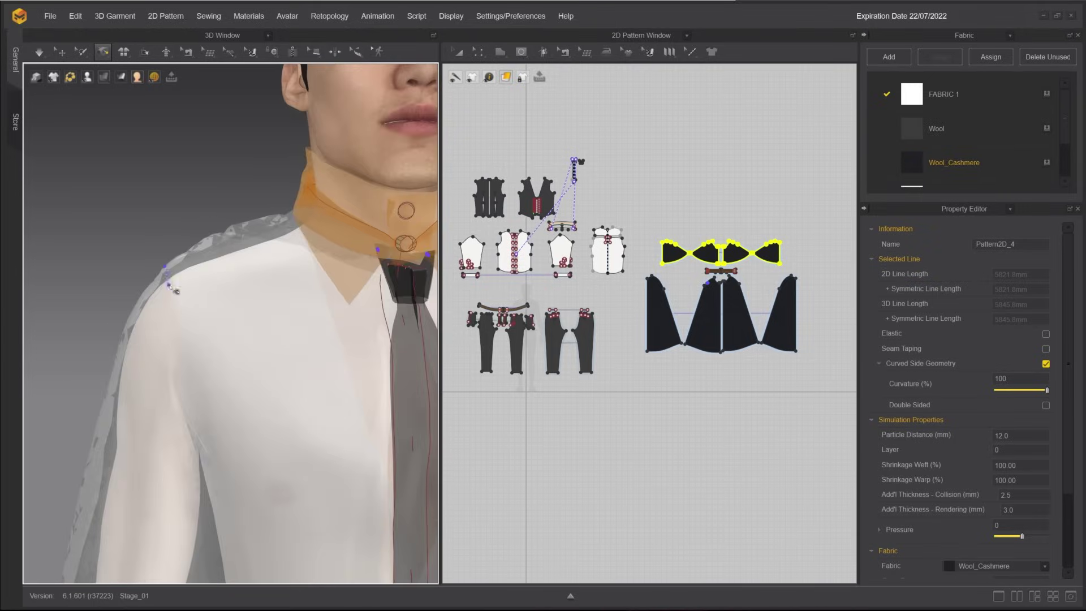
pyautogui.scroll(6, 793, 276)
pyautogui.click(539, 301)
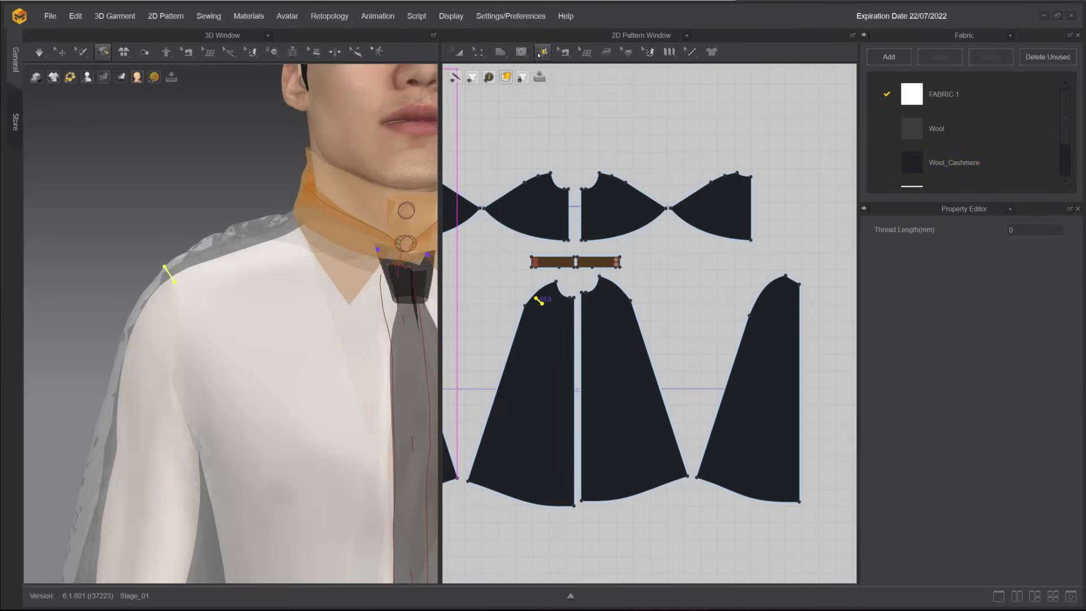
pyautogui.moveTo(541, 302); pyautogui.dragTo(722, 308, button='middle')
pyautogui.scroll(3, 675, 270)
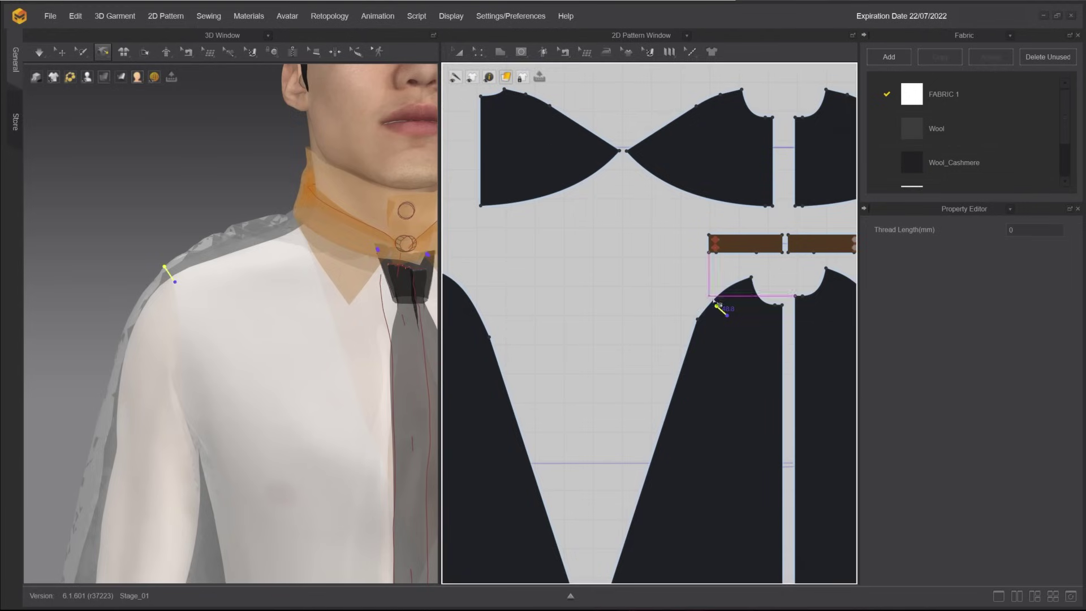
# With Edit Tack, move the right shoulder tack's inner point off the cape panel onto the shirt's back yoke.
pyautogui.press('z')
pyautogui.moveTo(103, 52)
pyautogui.click(116, 71)
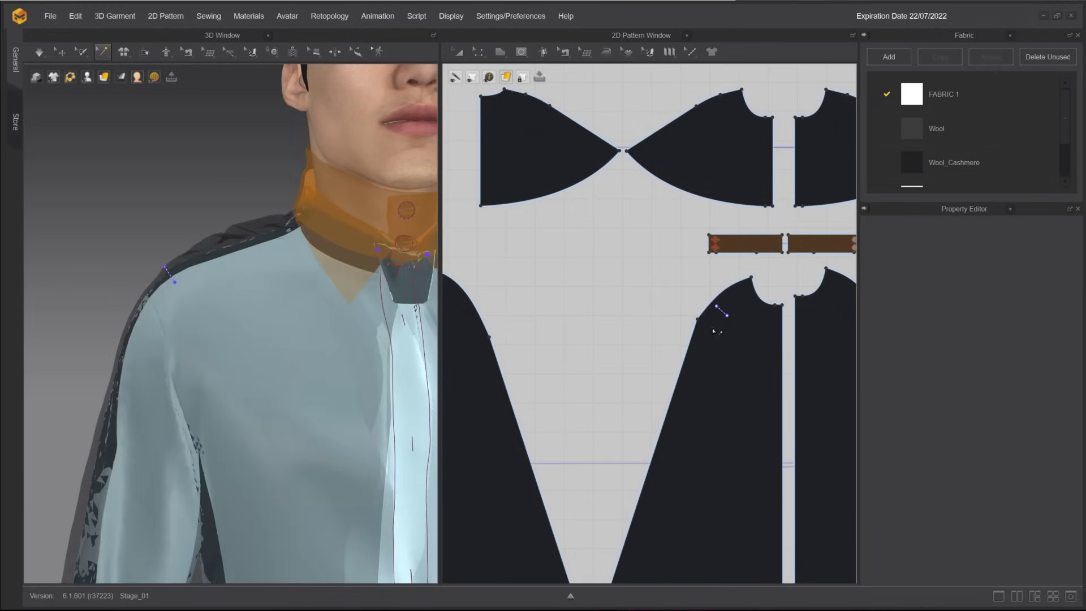
pyautogui.moveTo(727, 316); pyautogui.dragTo(557, 205)
pyautogui.scroll(-3, 560, 286)
pyautogui.scroll(3, 237, 232)
# Shift that tack's point on the back yoke closer to the yoke's outer shoulder corner.
pyautogui.moveTo(237, 232); pyautogui.dragTo(266, 249, button='right')
pyautogui.scroll(5, 549, 182)
pyautogui.scroll(3, 576, 278)
pyautogui.moveTo(618, 309); pyautogui.dragTo(660, 306)
pyautogui.moveTo(266, 326); pyautogui.dragTo(345, 334, button='right')
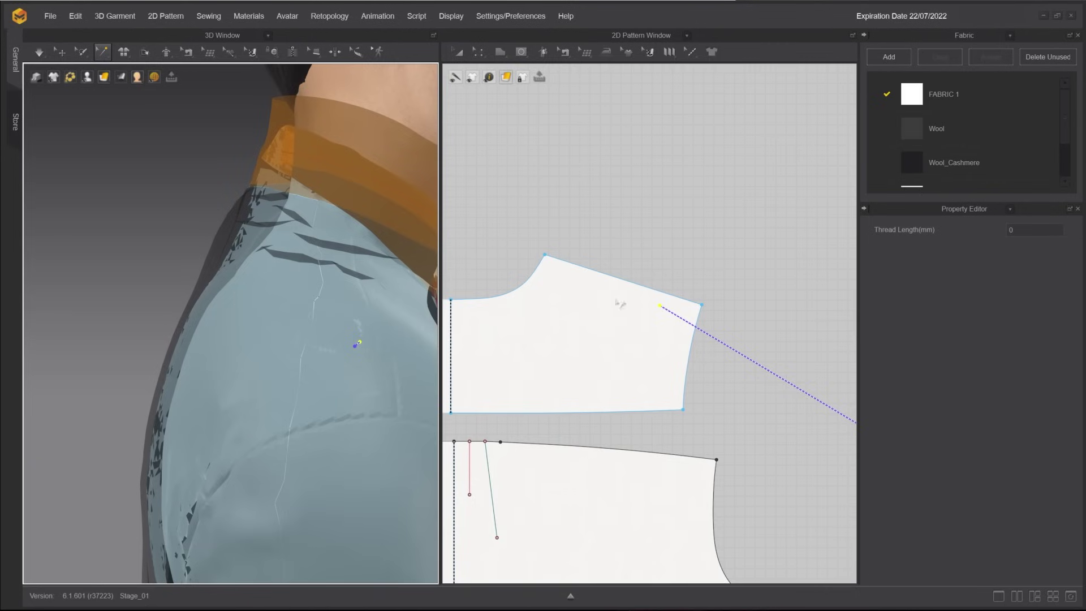
pyautogui.moveTo(662, 307)
pyautogui.mouseDown()
pyautogui.moveTo(676, 304)
pyautogui.moveTo(665, 308)
pyautogui.mouseUp()
pyautogui.scroll(-2, 291, 259)
# Tack the long cape's other panel near the avatar's left shoulder to the opposite outer corner of the back yoke.
pyautogui.moveTo(291, 260); pyautogui.dragTo(108, 286, button='right')
pyautogui.scroll(-5, 566, 249)
pyautogui.moveTo(674, 347); pyautogui.dragTo(516, 261, button='middle')
pyautogui.moveTo(118, 54)
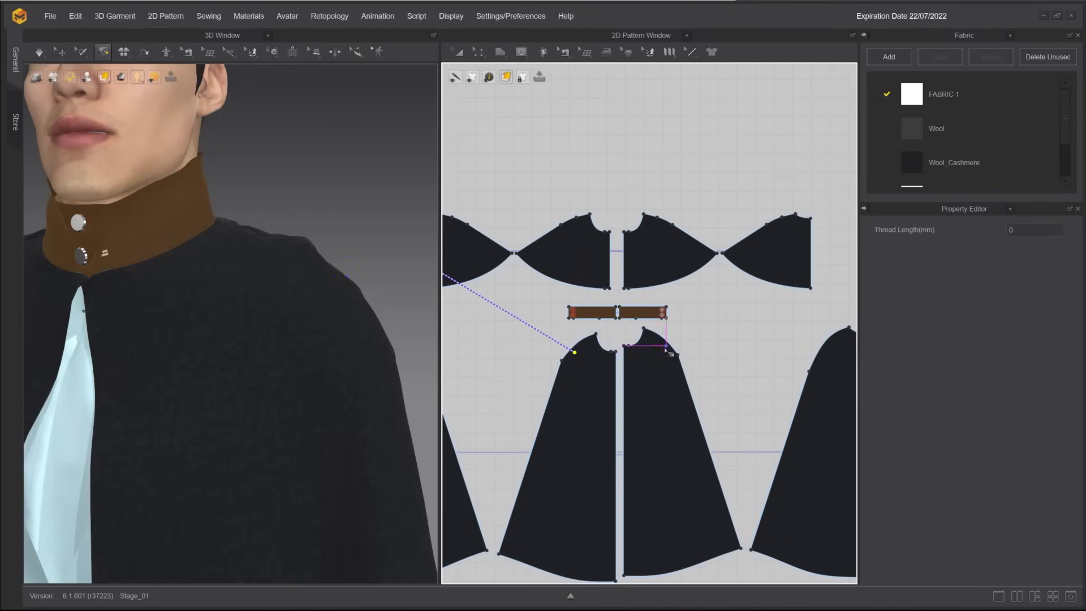
pyautogui.scroll(-3, 736, 396)
pyautogui.scroll(4, 746, 404)
pyautogui.moveTo(739, 399); pyautogui.dragTo(742, 399)
# Check both shoulder tacks between cape and shirt in translucent display and from the front.
pyautogui.moveTo(104, 77)
pyautogui.click(151, 88)
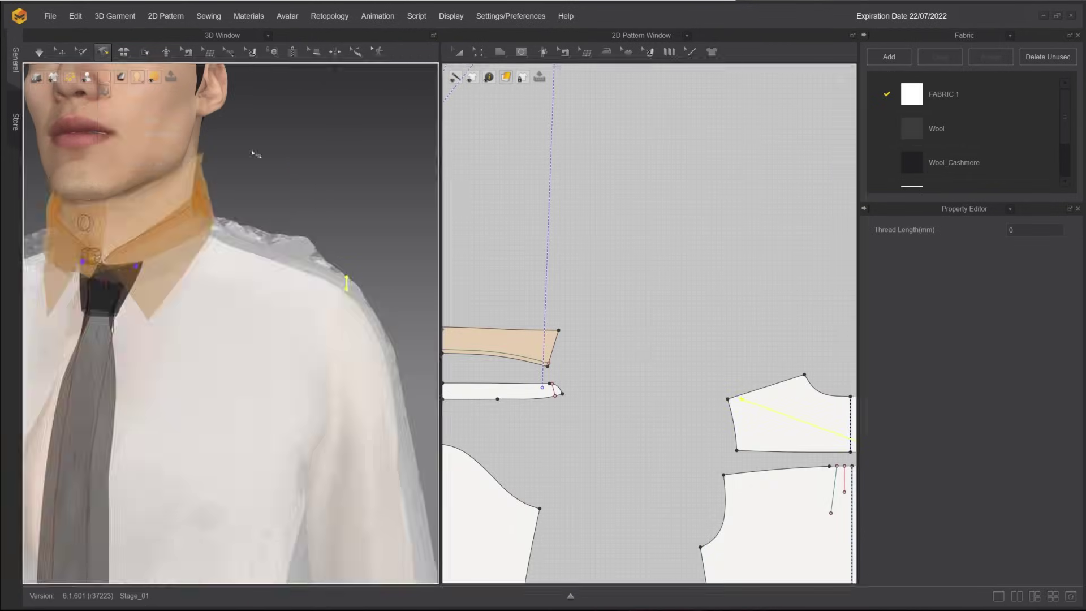
pyautogui.moveTo(258, 155); pyautogui.dragTo(142, 156, button='right')
pyautogui.moveTo(257, 296); pyautogui.dragTo(281, 327, button='right')
pyautogui.click(255, 364)
pyautogui.scroll(-5, 255, 364)
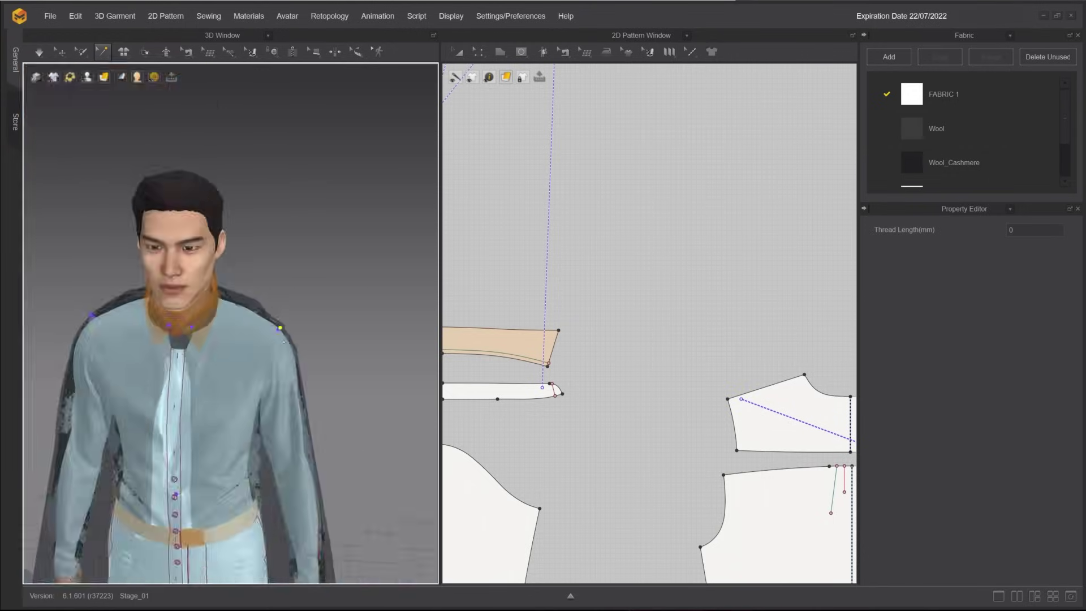
pyautogui.scroll(-6, 576, 266)
pyautogui.moveTo(405, 317); pyautogui.dragTo(373, 320, button='right')
# Show the cape's shoulder layer in 3D again and return the garments to a textured surface.
pyautogui.click(64, 54)
pyautogui.moveTo(665, 281); pyautogui.dragTo(841, 335)
pyautogui.moveTo(104, 77)
pyautogui.click(104, 134)
pyautogui.scroll(5, 318, 283)
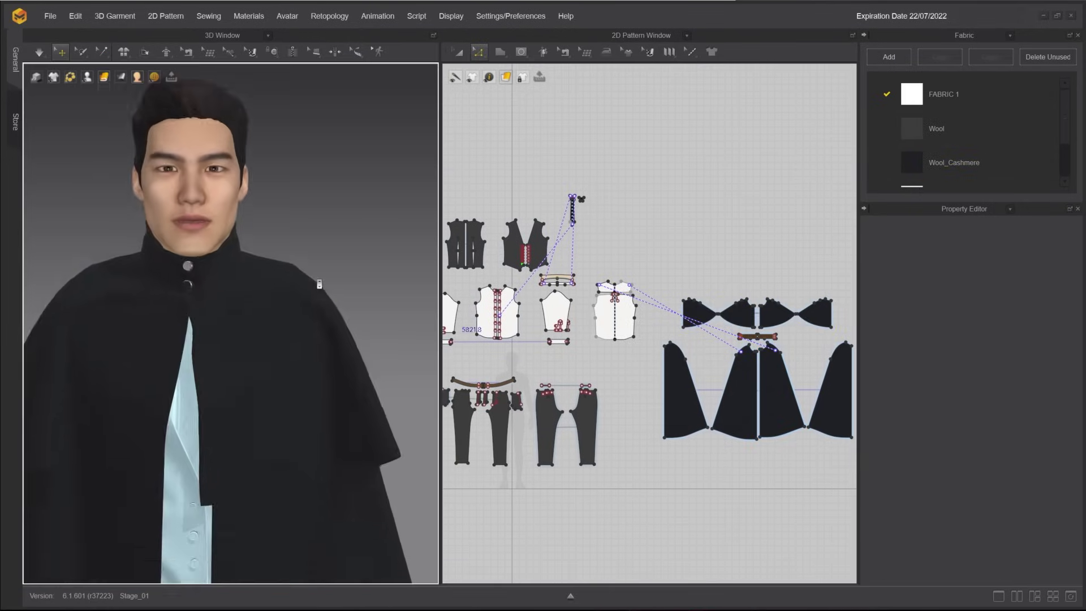
pyautogui.moveTo(330, 231); pyautogui.dragTo(338, 303, button='middle')
pyautogui.scroll(-3, 561, 209)
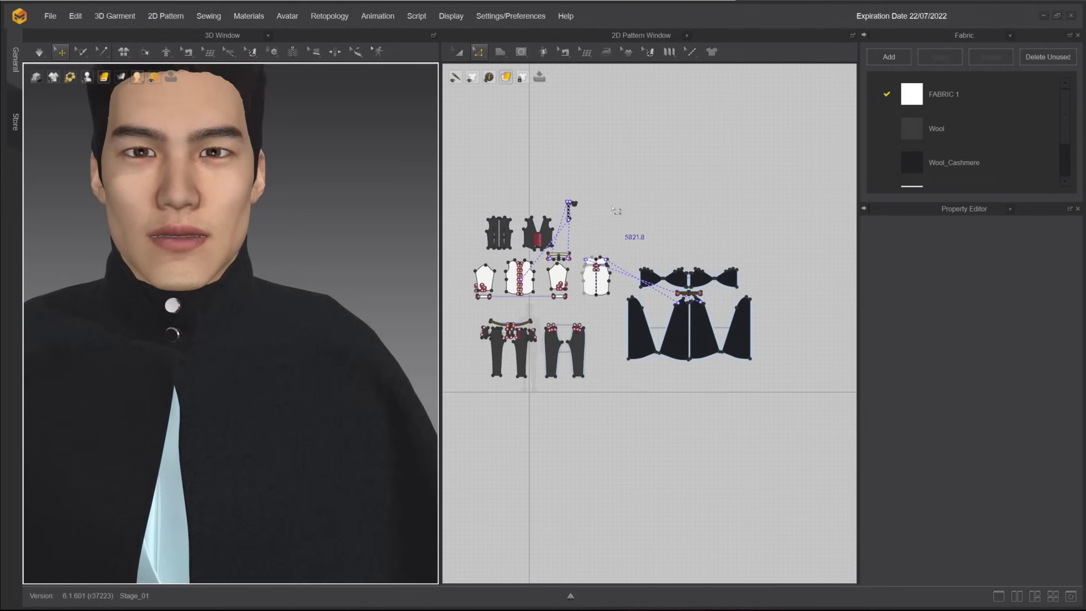
# Select all cape patterns and hide them in the 3D view.
pyautogui.click(459, 52)
pyautogui.moveTo(804, 400); pyautogui.dragTo(625, 236)
pyautogui.hotkey('shift', 'q')
pyautogui.hotkey('shift', 'q')
# Use Tack on Avatar to attach the tie at the front of the shirt collar to the avatar's neck.
pyautogui.moveTo(190, 312); pyautogui.dragTo(187, 338, button='right')
pyautogui.scroll(10, 125, 335)
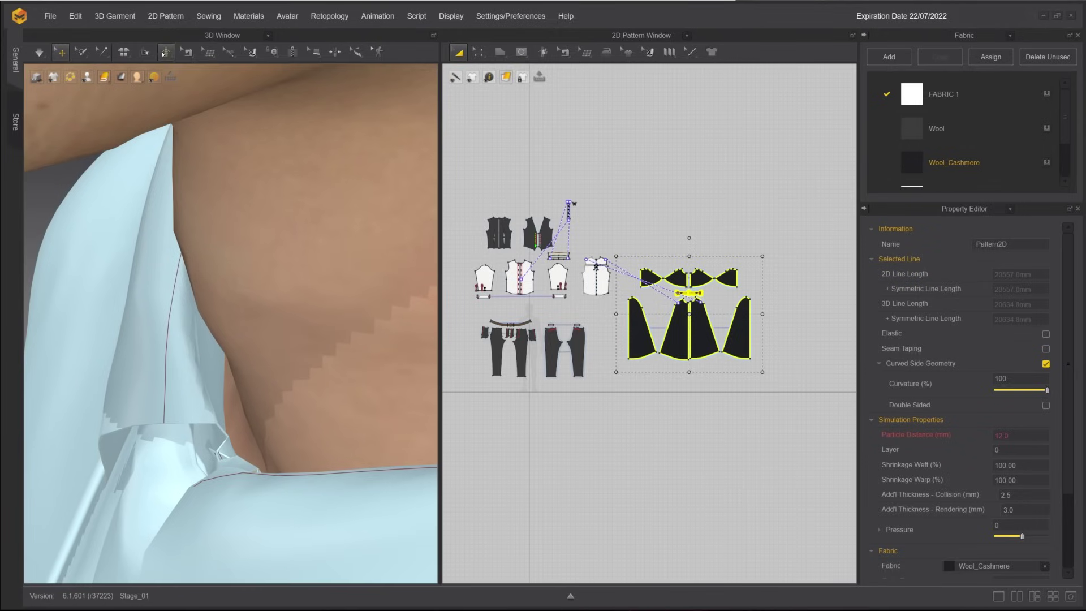
pyautogui.click(101, 51)
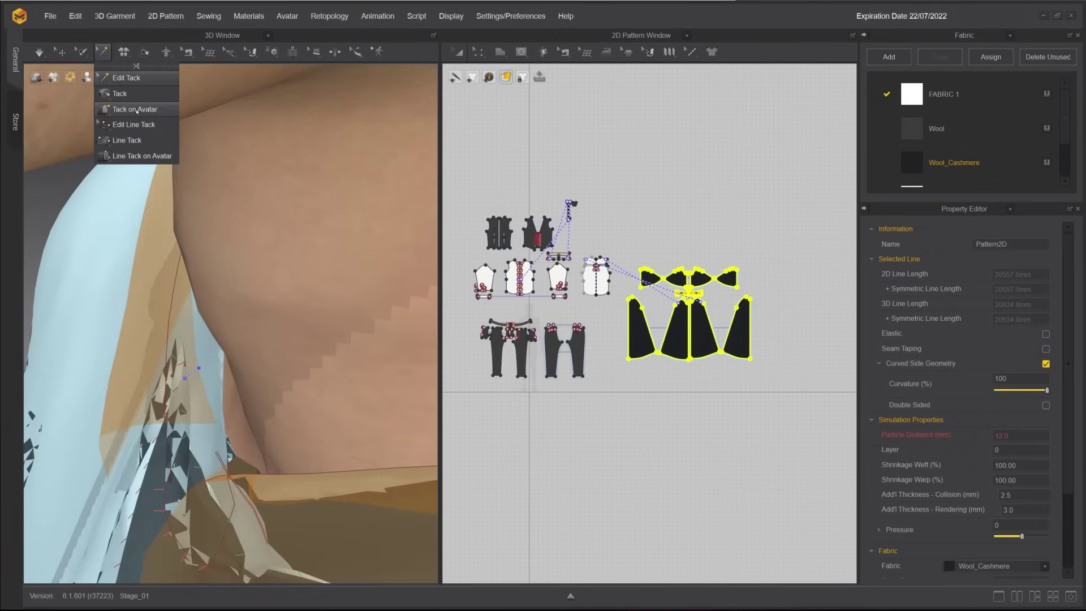
pyautogui.click(136, 111)
pyautogui.moveTo(222, 393); pyautogui.dragTo(210, 476, button='right')
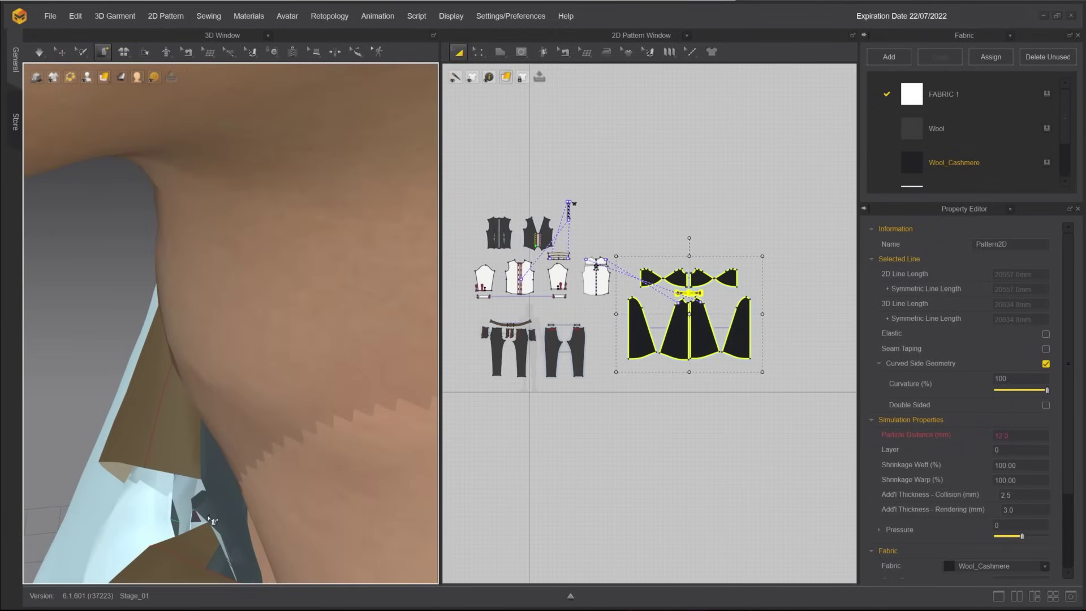
pyautogui.click(208, 517)
pyautogui.moveTo(244, 515); pyautogui.dragTo(266, 376, button='right')
pyautogui.moveTo(270, 433); pyautogui.dragTo(249, 457, button='right')
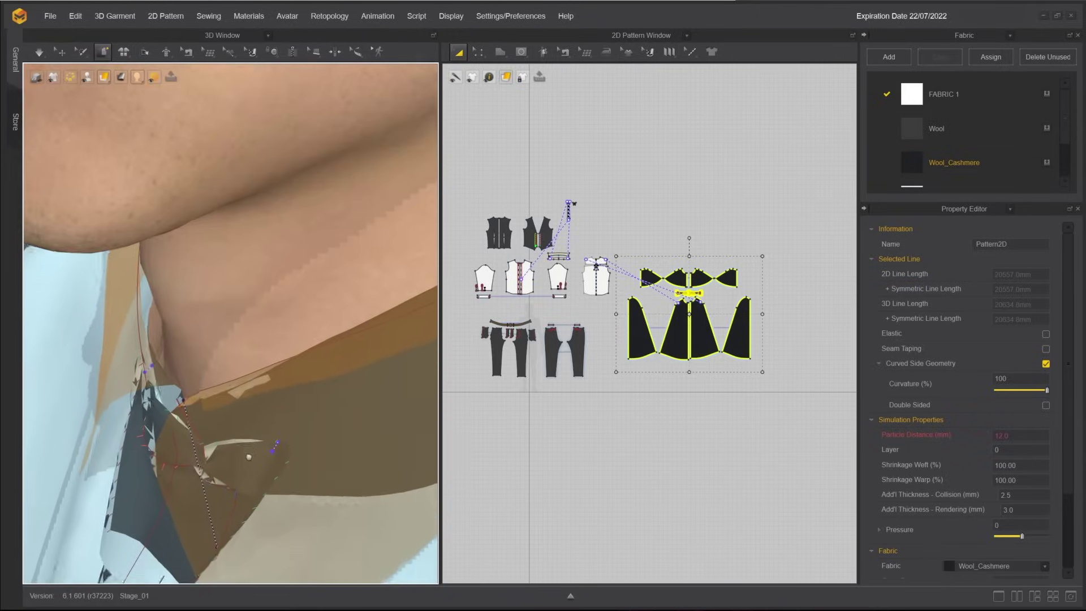
pyautogui.moveTo(249, 457); pyautogui.dragTo(243, 479, button='middle')
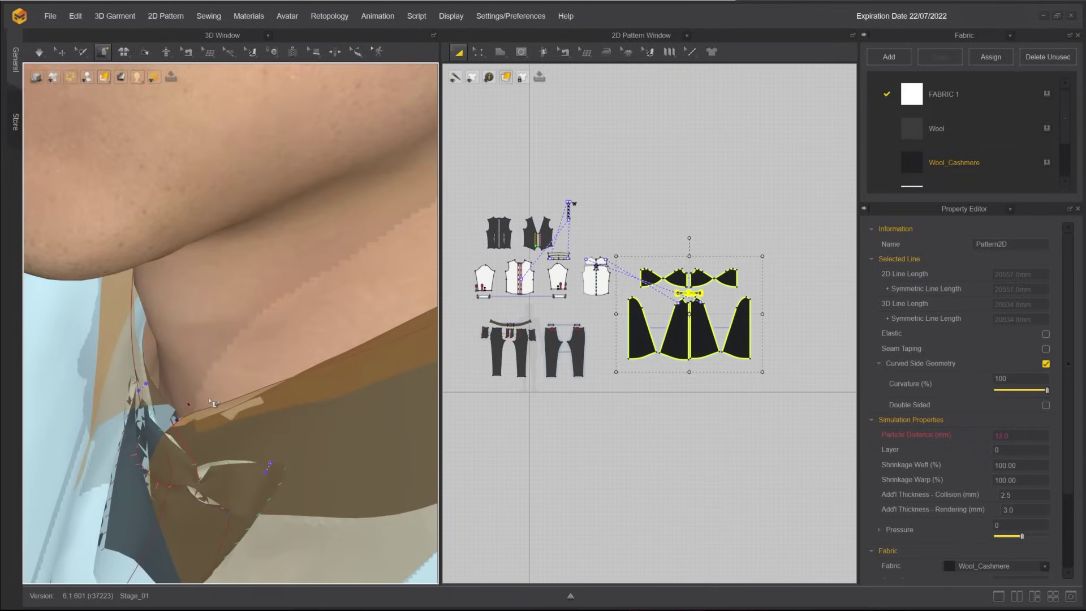
pyautogui.click(214, 403)
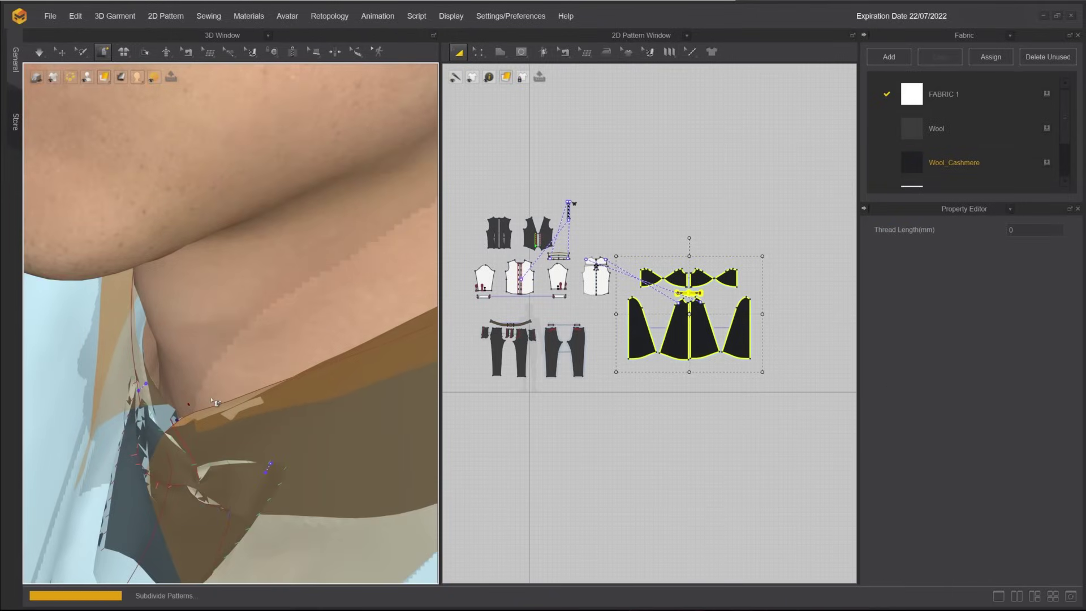
# Show the garments in translucent display and cut the trousers' front pocket pattern along its slanted internal line.
pyautogui.click(103, 76)
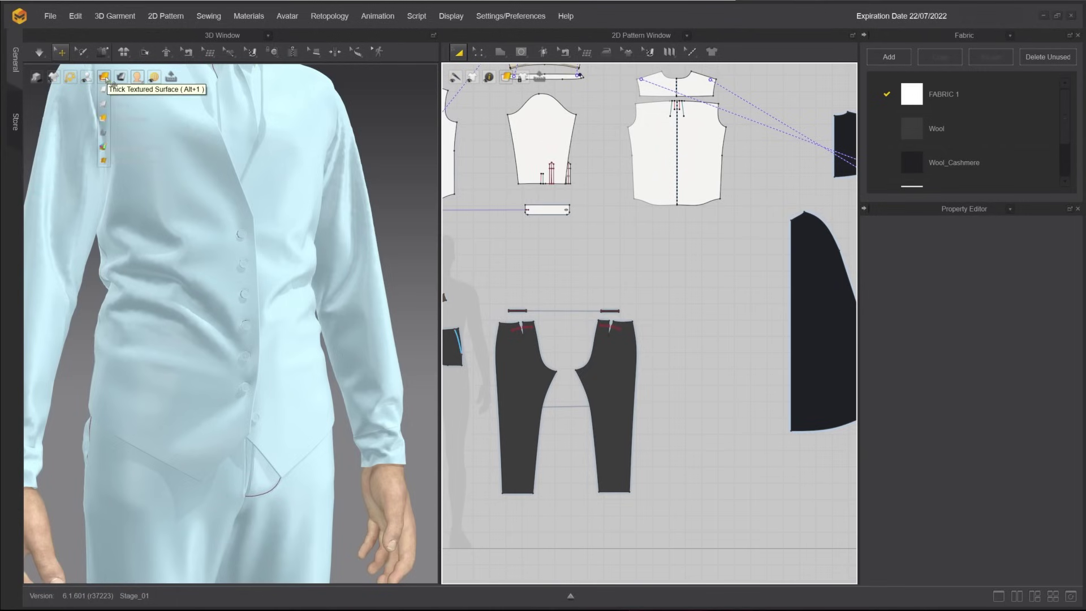
pyautogui.click(105, 135)
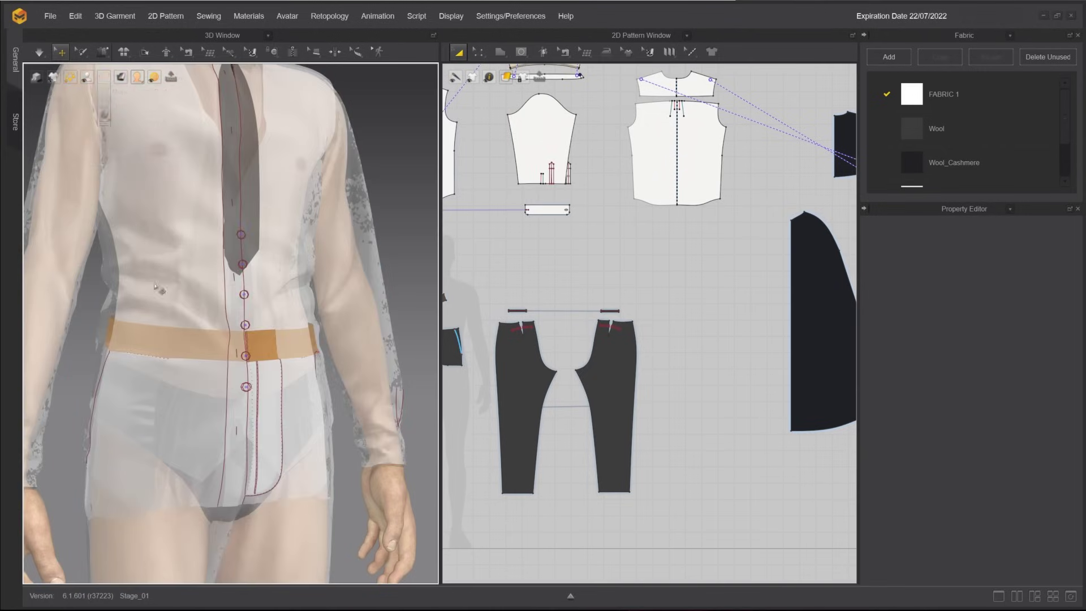
pyautogui.moveTo(140, 456); pyautogui.dragTo(140, 334, button='middle')
pyautogui.scroll(-2, 139, 333)
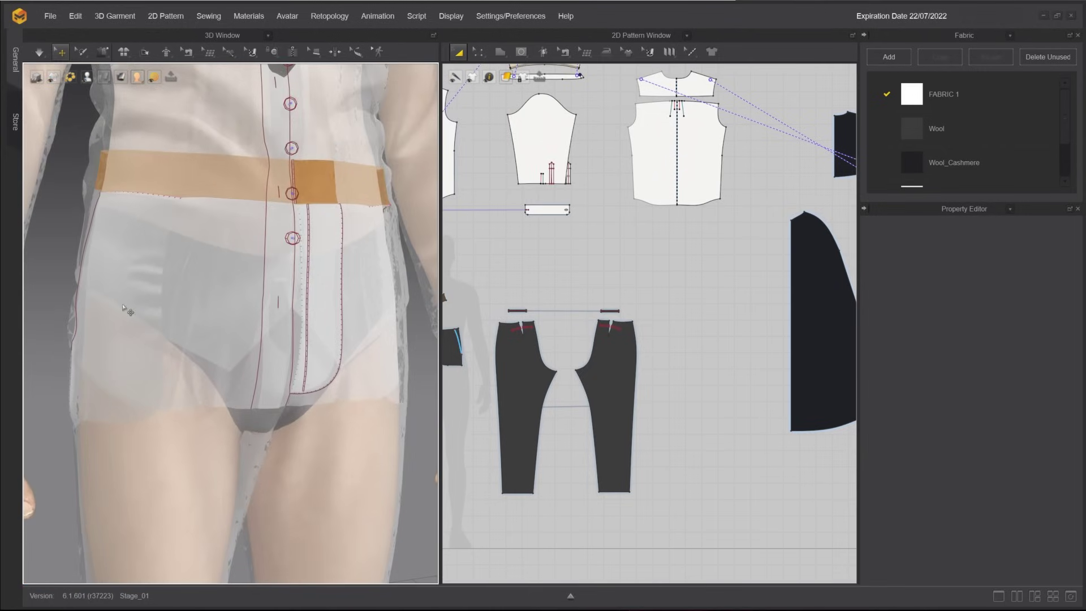
pyautogui.click(534, 229)
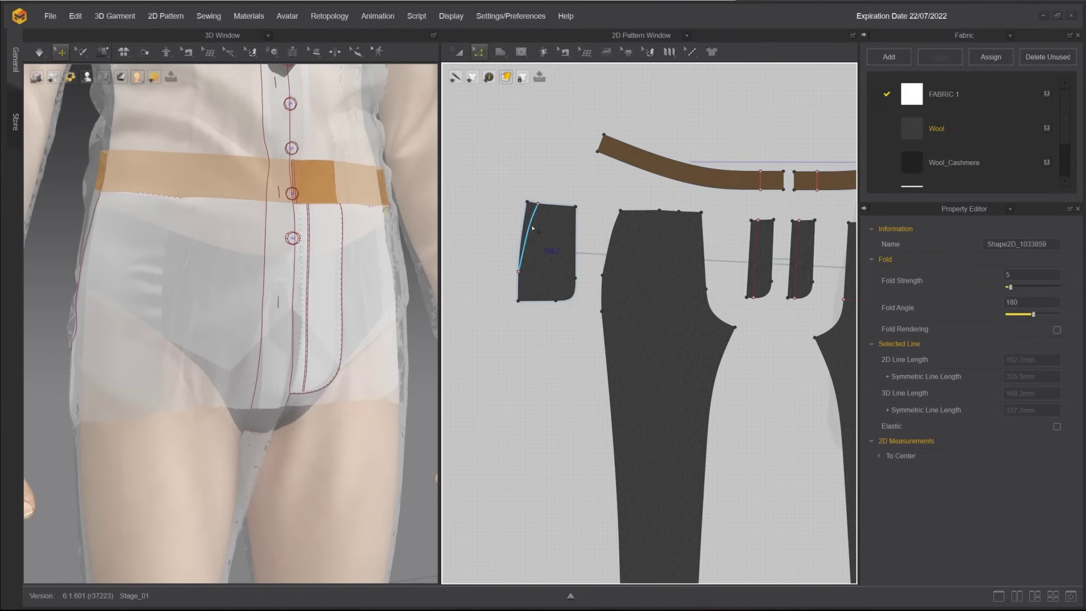
pyautogui.rightClick(533, 229)
pyautogui.click(584, 325)
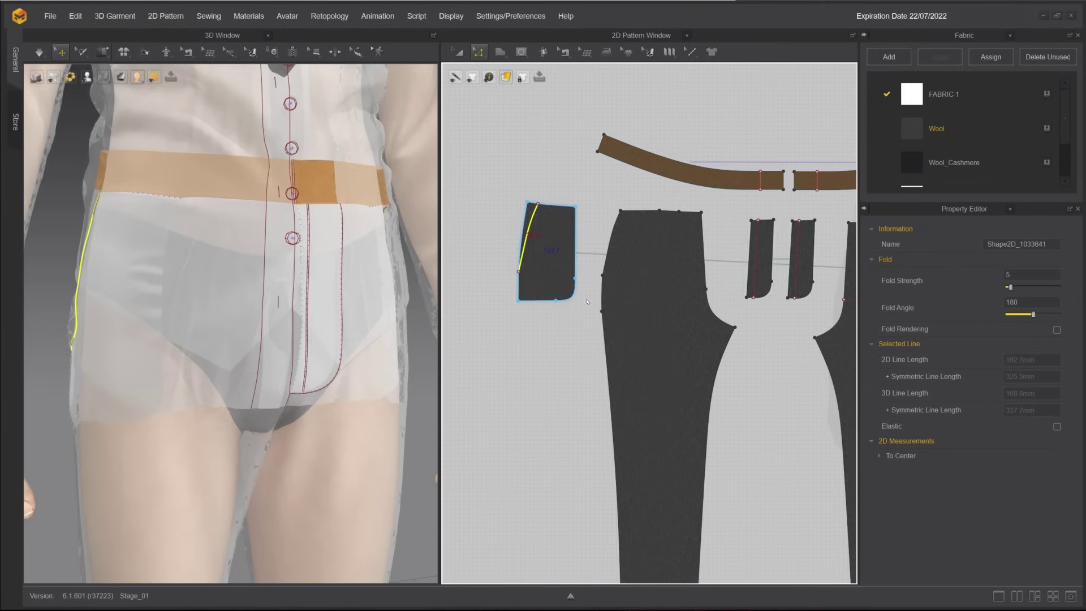
# Delete the large pocket pieces on both sides of the front trousers, keeping only the narrow slanted strips.
pyautogui.scroll(-5, 588, 298)
pyautogui.click(458, 52)
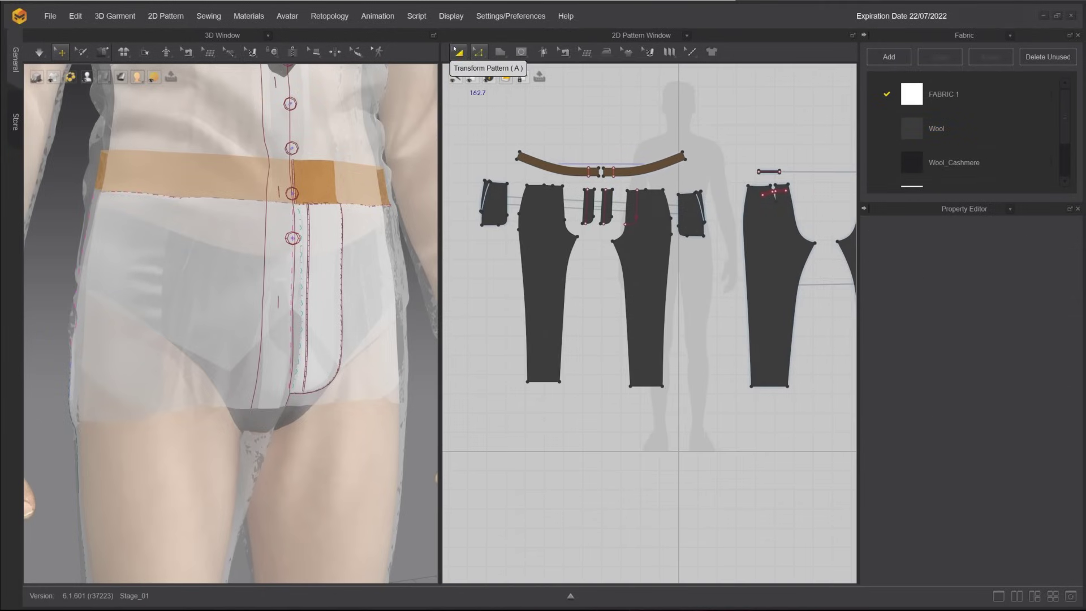
pyautogui.click(494, 204)
pyautogui.keyDown('shift'); pyautogui.click(692, 214); pyautogui.keyUp('shift')
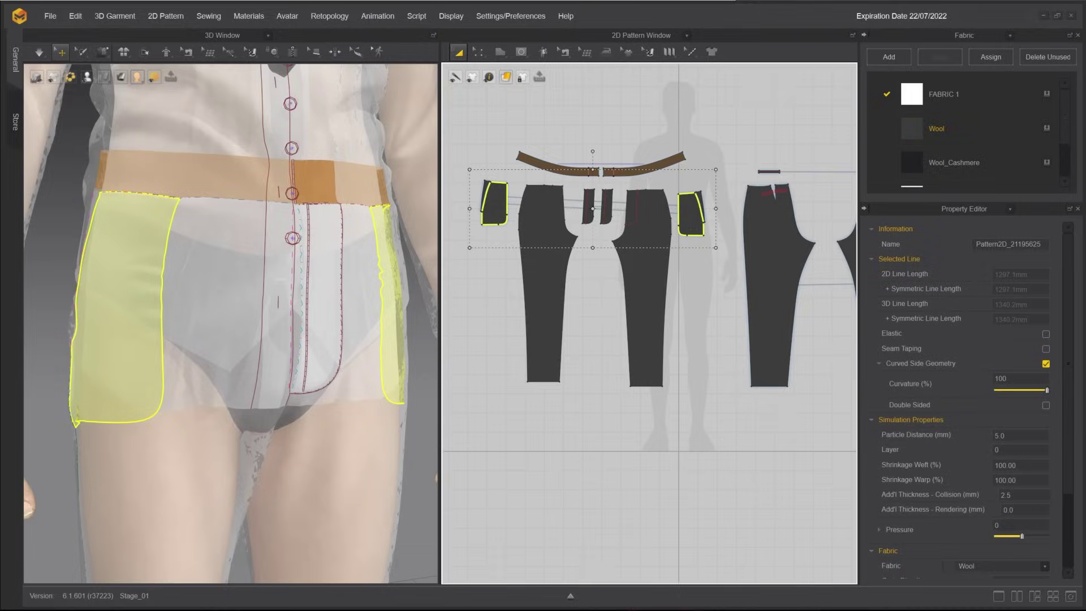
pyautogui.press('Delete')
# Segment-sew the narrow pocket strip's edge to the slanted pocket opening of the adjacent front trouser panel.
pyautogui.scroll(3, 503, 136)
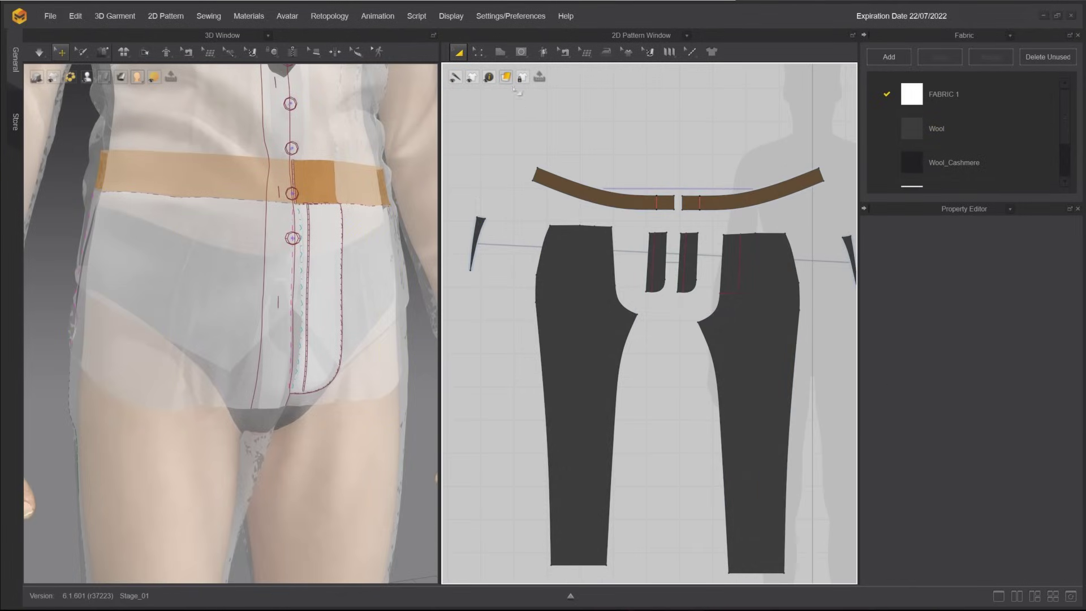
pyautogui.click(485, 54)
pyautogui.click(565, 53)
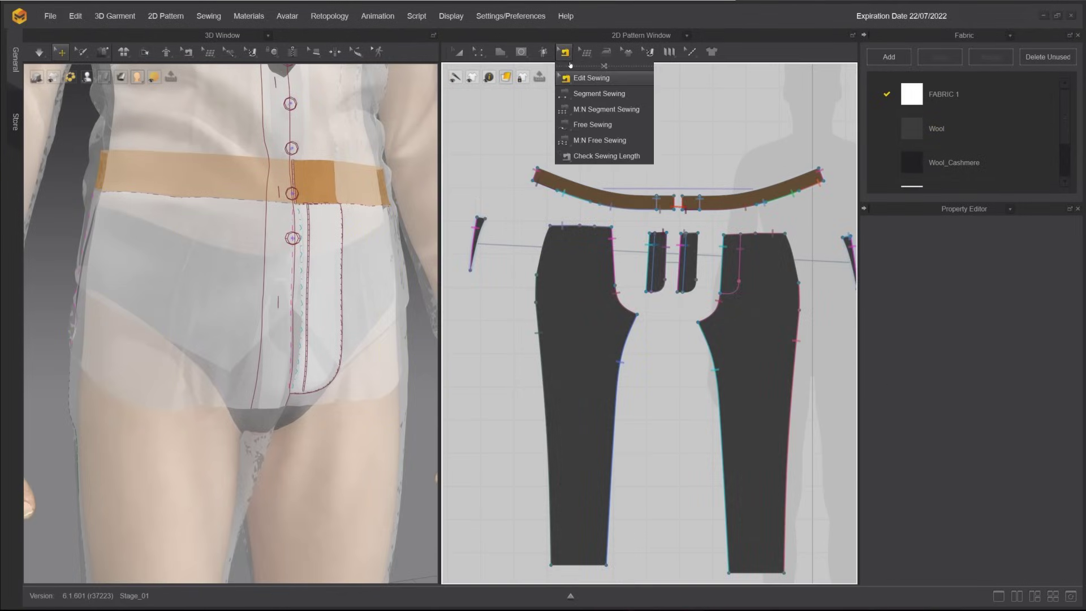
pyautogui.click(593, 94)
pyautogui.click(481, 230)
pyautogui.click(557, 249)
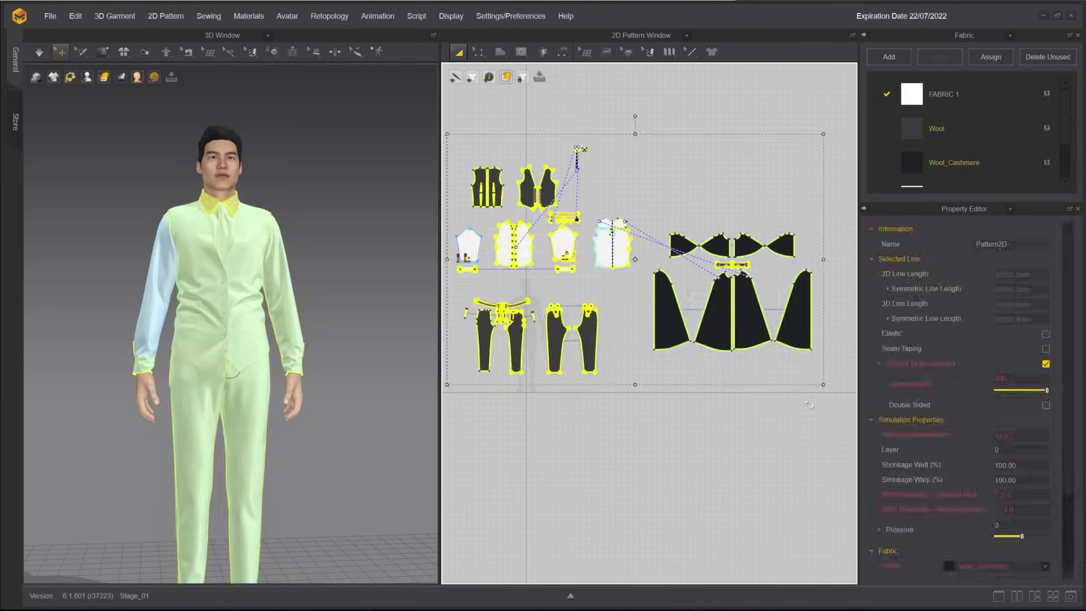
# Select all patterns, show the hidden cape in 3D again and unfreeze every garment.
pyautogui.moveTo(844, 429); pyautogui.dragTo(444, 142)
pyautogui.hotkey('shift', 'c')
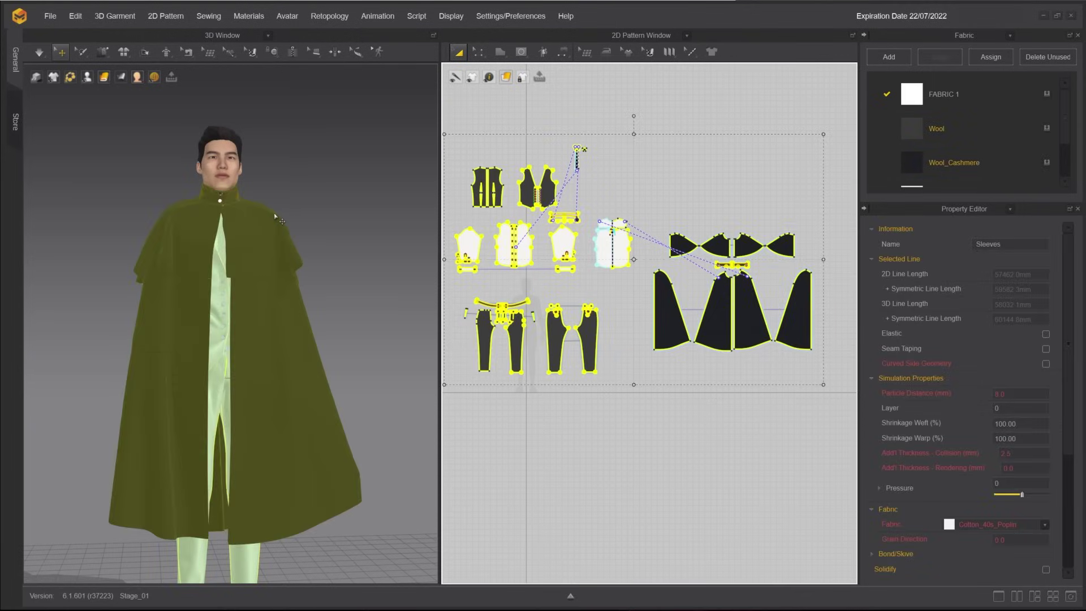
pyautogui.rightClick(262, 228)
pyautogui.click(295, 46)
pyautogui.rightClick(257, 221)
pyautogui.moveTo(242, 276); pyautogui.dragTo(231, 244, button='middle')
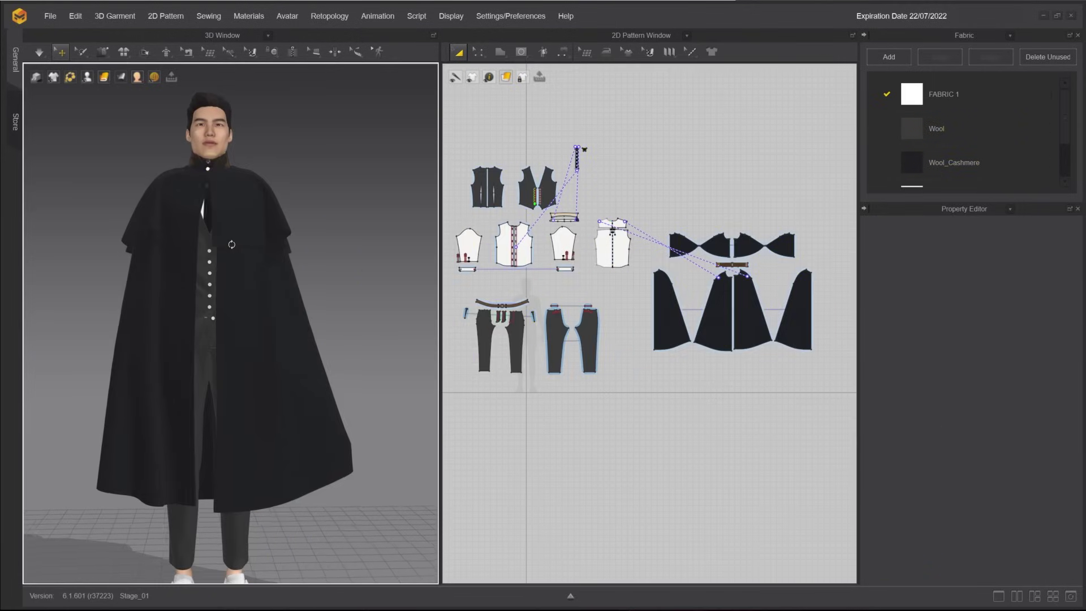
# Simulate the whole outfit and pull the long cape's front hem to settle its drape.
pyautogui.press('space')
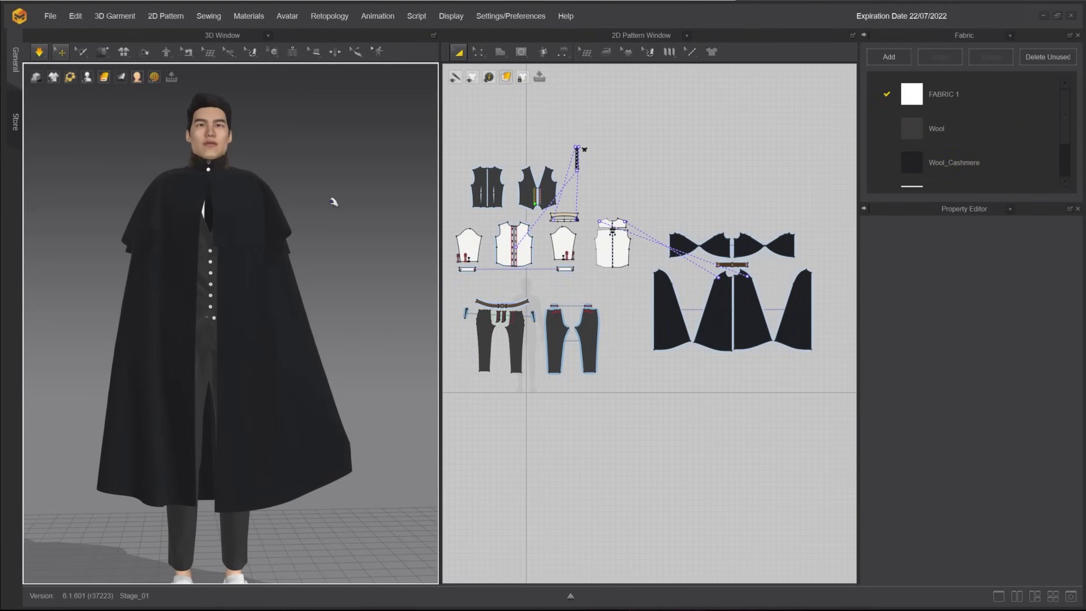
pyautogui.click(344, 468)
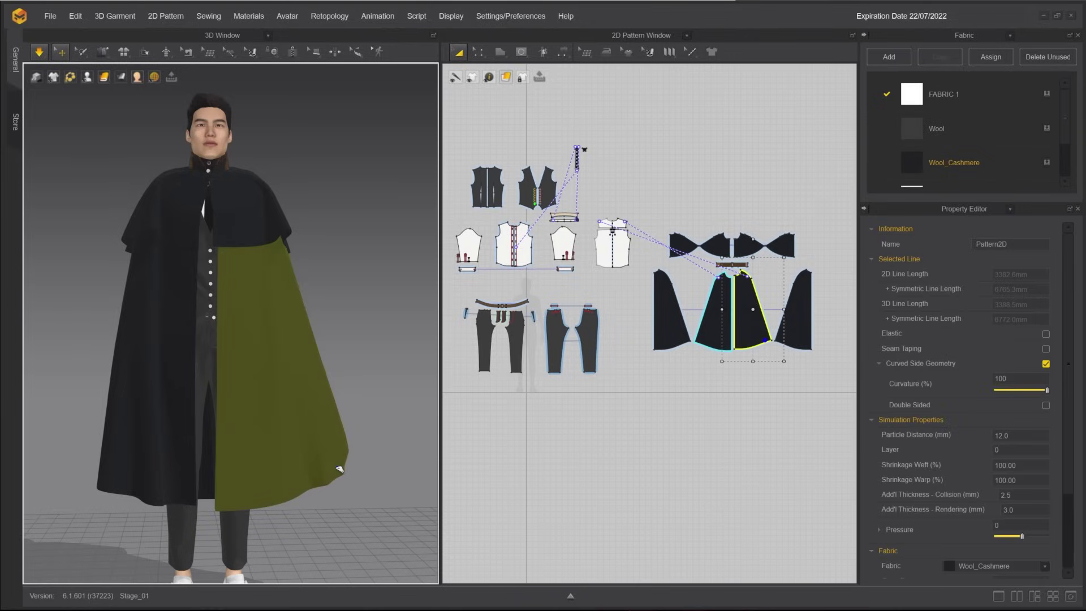
pyautogui.click(369, 382)
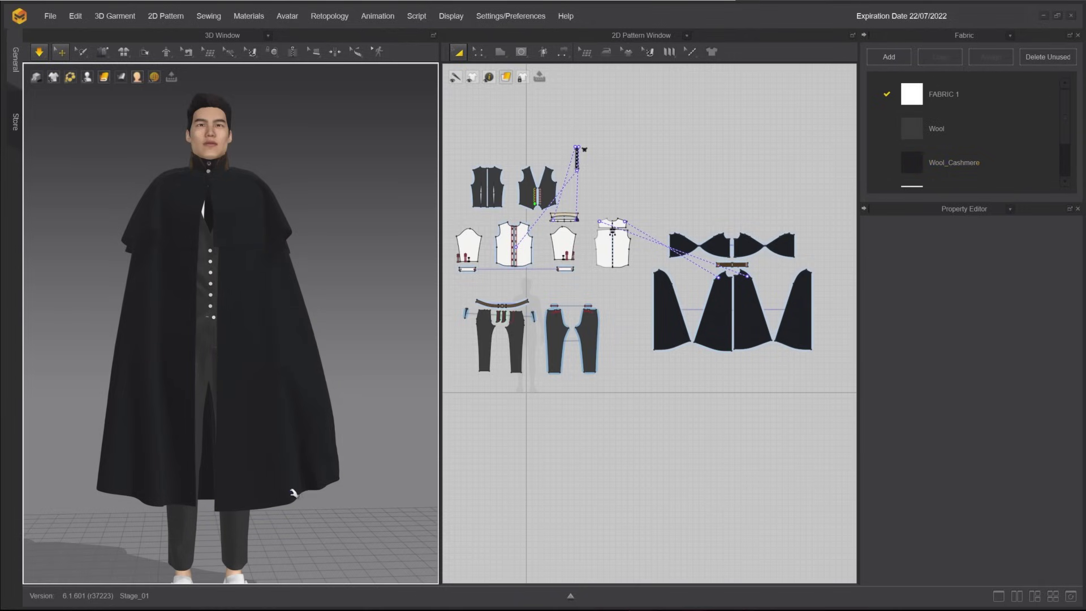
pyautogui.click(296, 493)
pyautogui.click(361, 436)
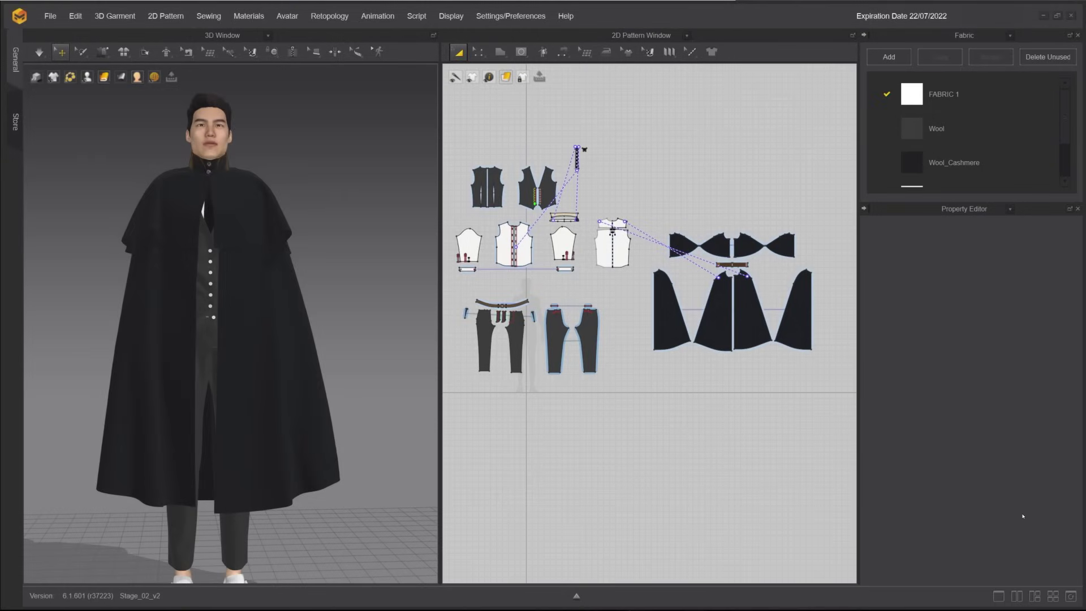
# Load the MV2_02_Standing_B motion from the Male_V2 avatar library, moving avatar and garment to start position with a 24 FPS transition animation.
pyautogui.click(1071, 596)
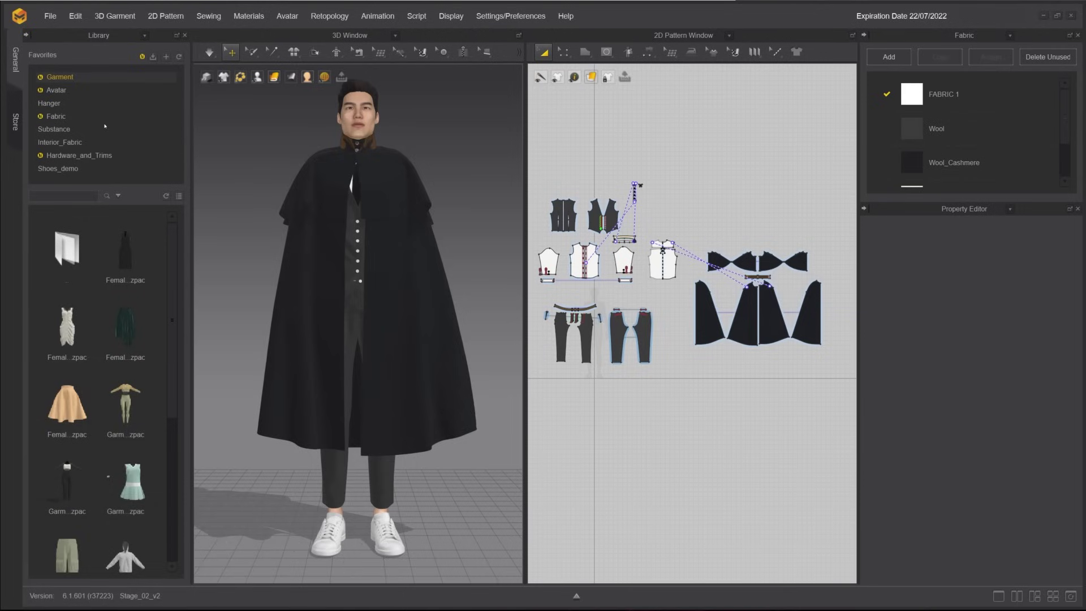
pyautogui.click(83, 91)
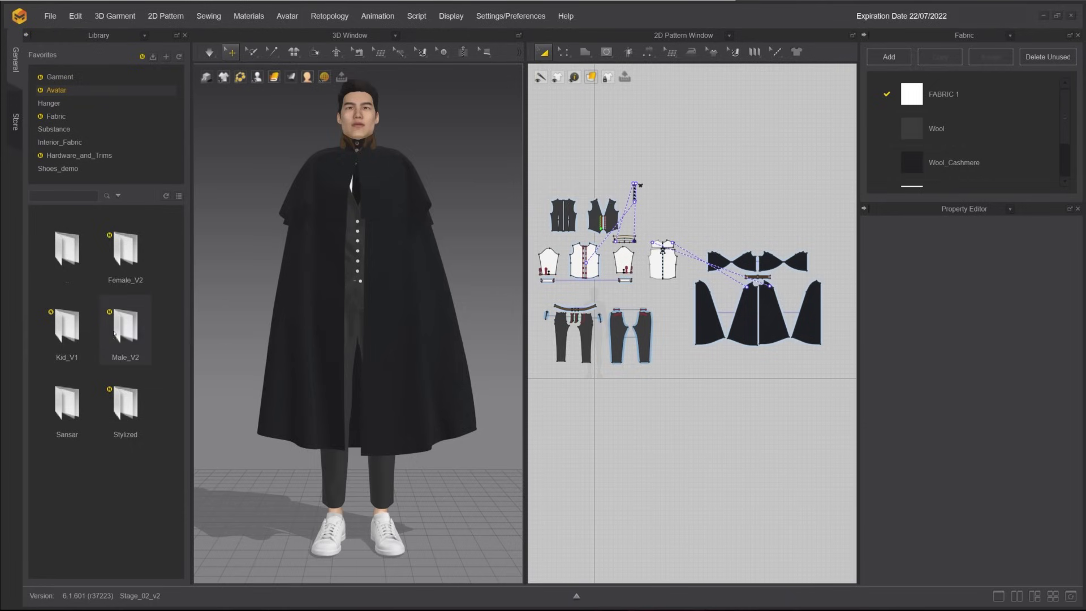
pyautogui.doubleClick(82, 345)
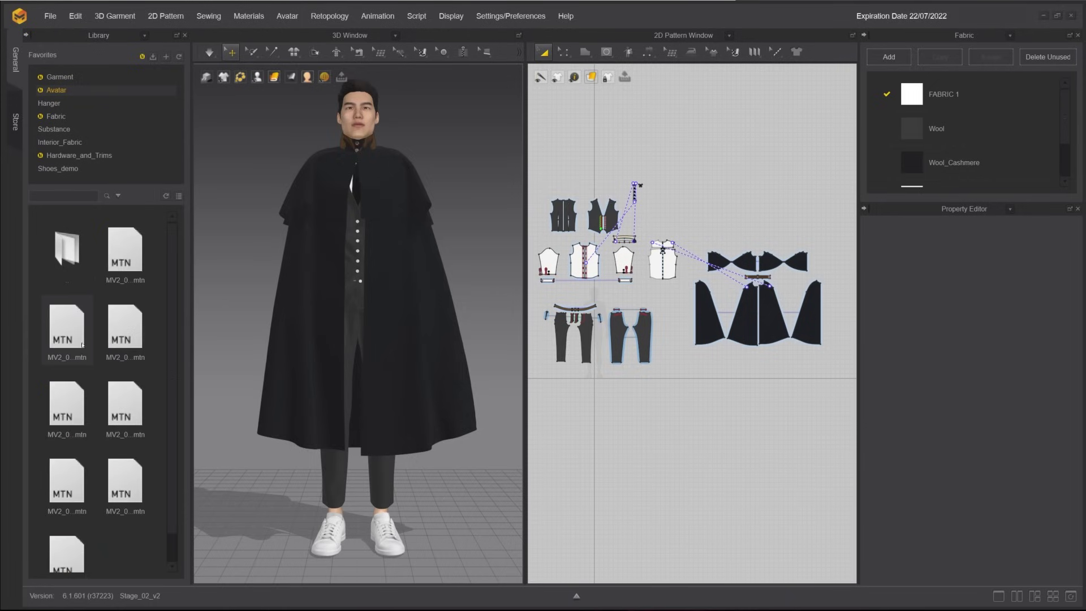
pyautogui.doubleClick(73, 343)
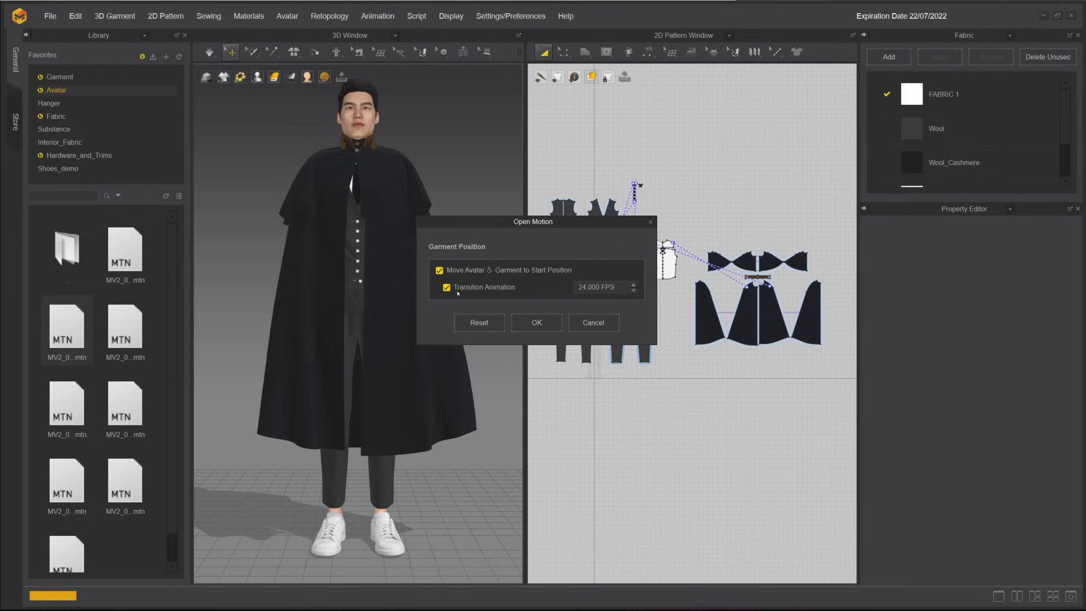
pyautogui.click(537, 324)
# Open the animation timeline and extend its visible range to frame 300.
pyautogui.scroll(-5, 448, 355)
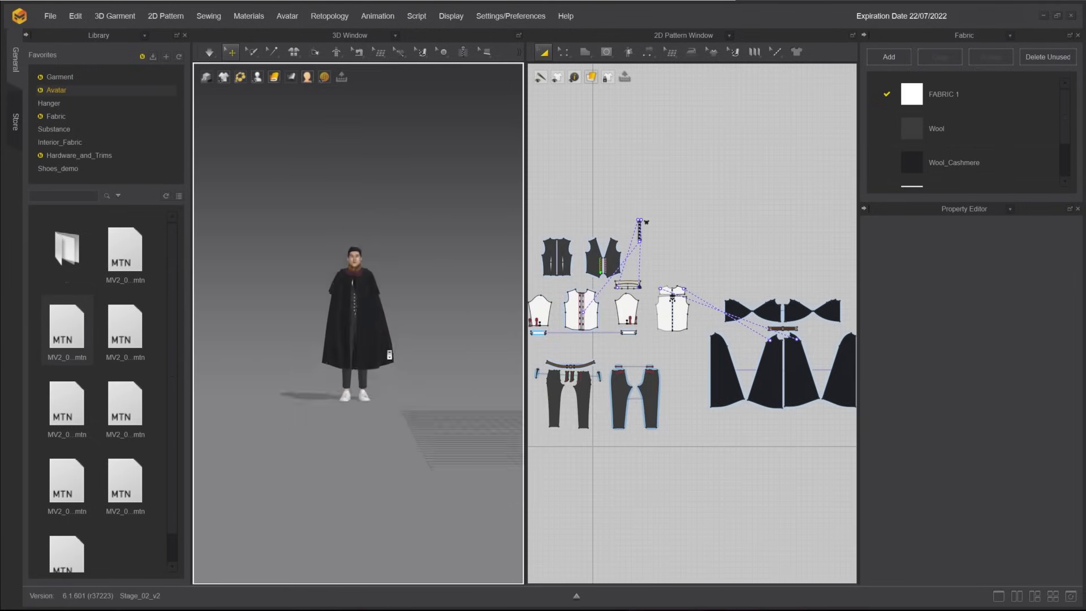
pyautogui.click(576, 597)
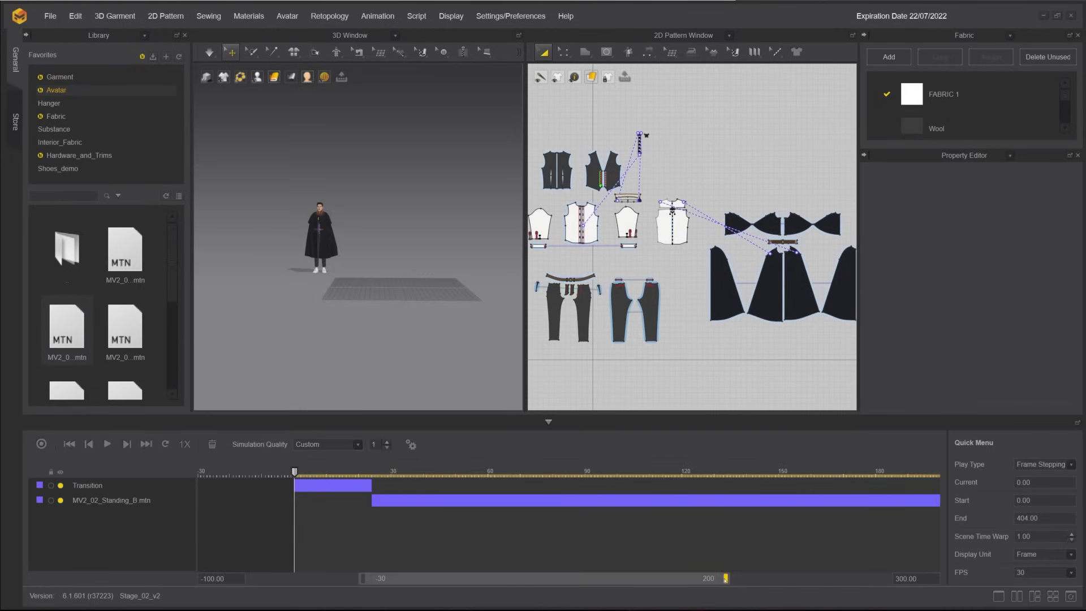
pyautogui.moveTo(726, 578); pyautogui.dragTo(887, 579)
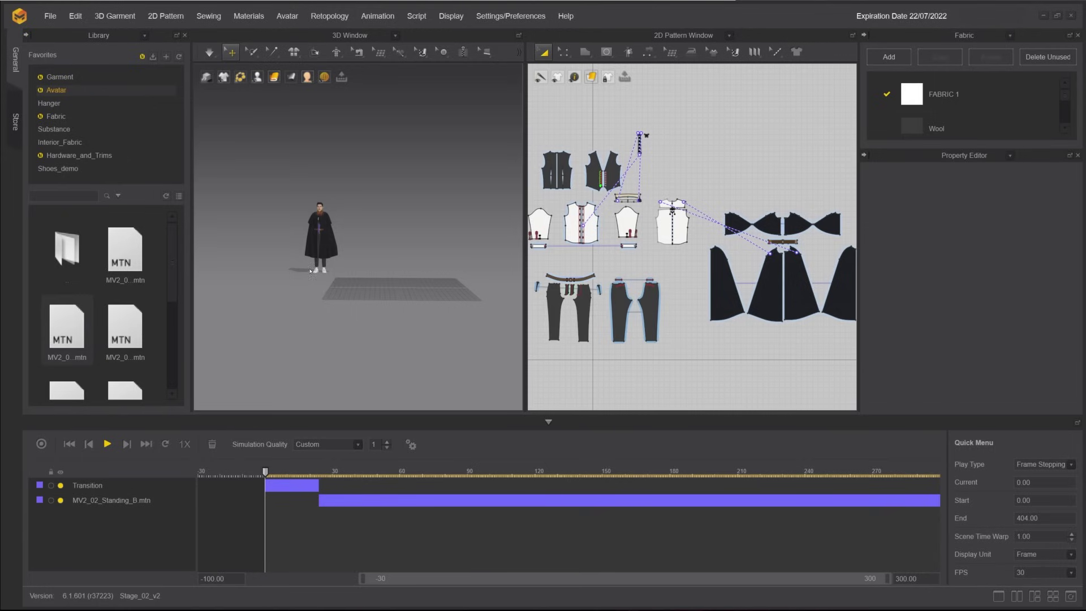
# Preview the avatar's motion, stop playback and return to the first frame.
pyautogui.press('space')
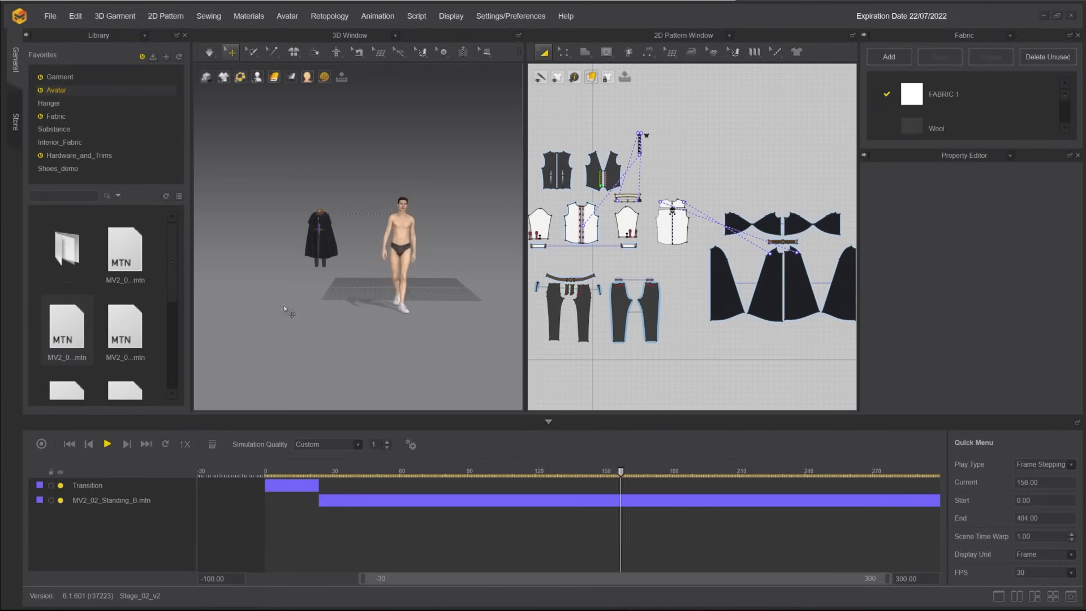
pyautogui.click(107, 445)
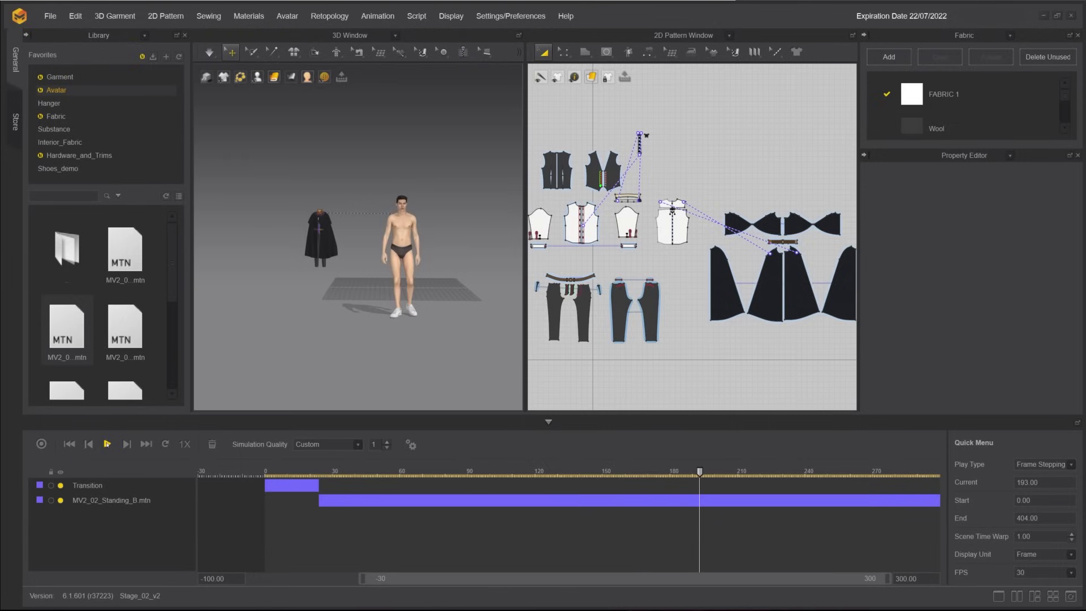
pyautogui.click(69, 445)
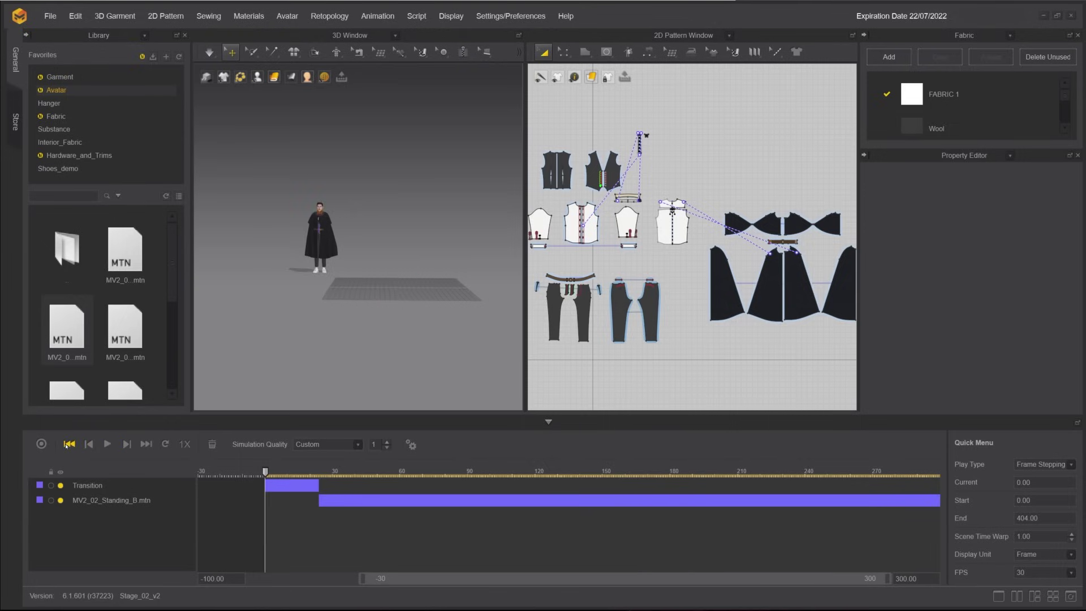
# Set the Scene Time Warp to 7.00 to slow down the motion.
pyautogui.click(1072, 535)
pyautogui.click(1072, 535)
pyautogui.click(1072, 534)
pyautogui.click(1073, 535)
pyautogui.click(1073, 535)
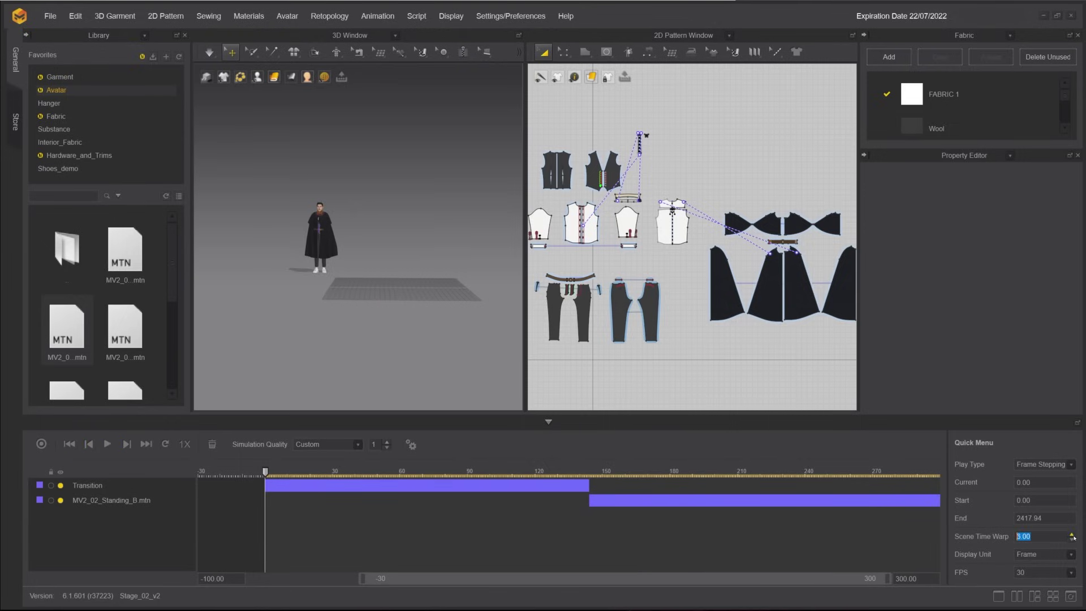
pyautogui.click(1072, 534)
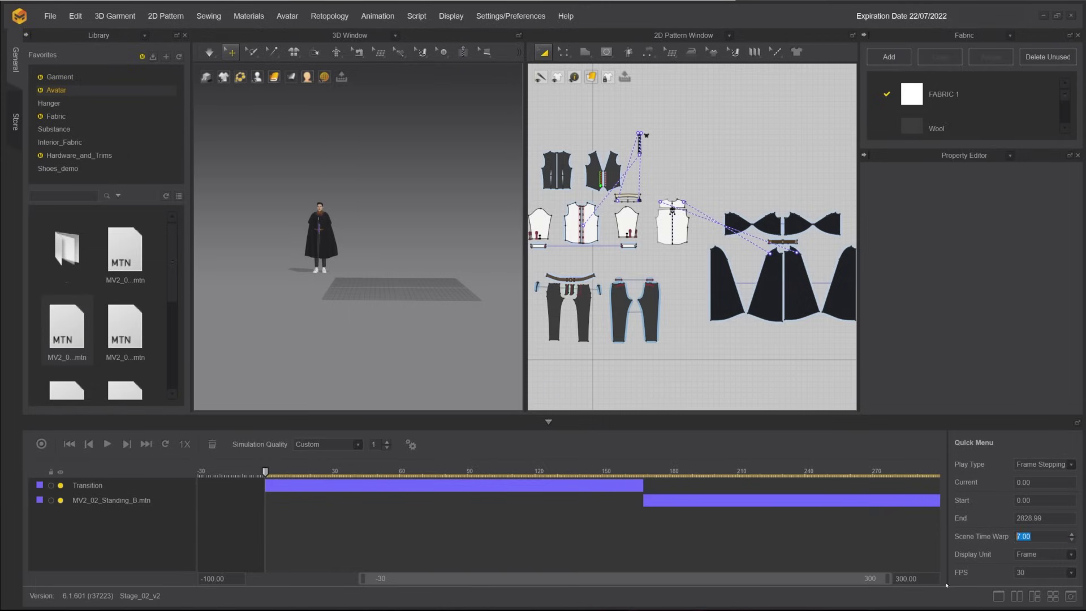
# Set the end of the timeline's display range to frame 2700.
pyautogui.click(906, 578)
pyautogui.write('2700')
pyautogui.press('Return')
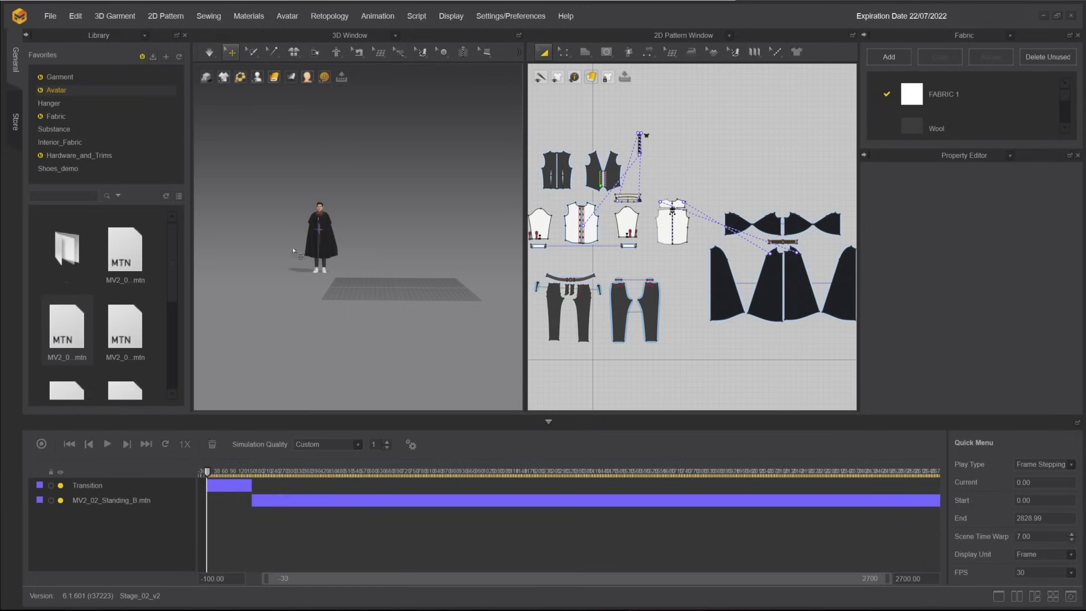
# Strengthen the cape's collar pattern and deselect it.
pyautogui.scroll(-7, 309, 237)
pyautogui.scroll(-2, 783, 242)
pyautogui.moveTo(783, 241); pyautogui.dragTo(701, 244, button='middle')
pyautogui.click(701, 244)
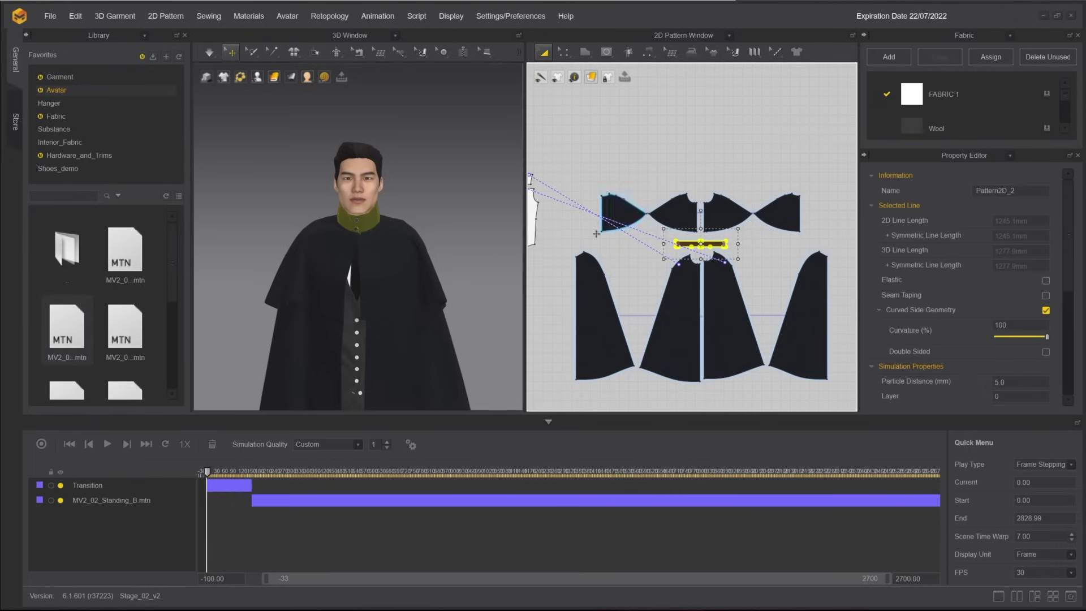
pyautogui.rightClick(374, 215)
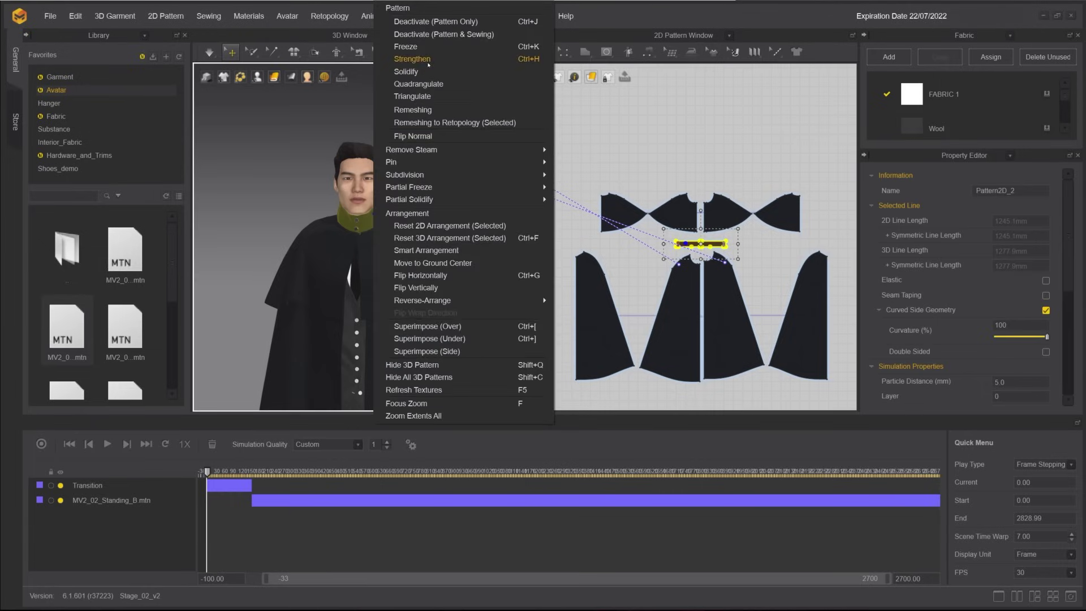
pyautogui.click(419, 84)
pyautogui.moveTo(407, 183); pyautogui.dragTo(395, 189, button='right')
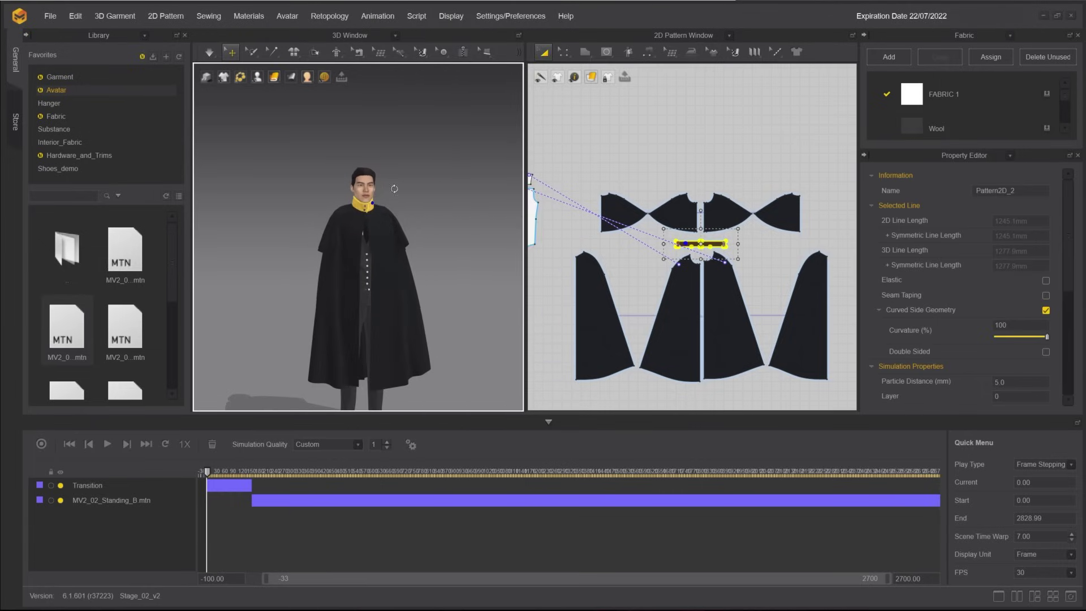
pyautogui.click(421, 197)
# Collapse the Library and widen the 3D view to give the avatar more room.
pyautogui.scroll(-3, 409, 235)
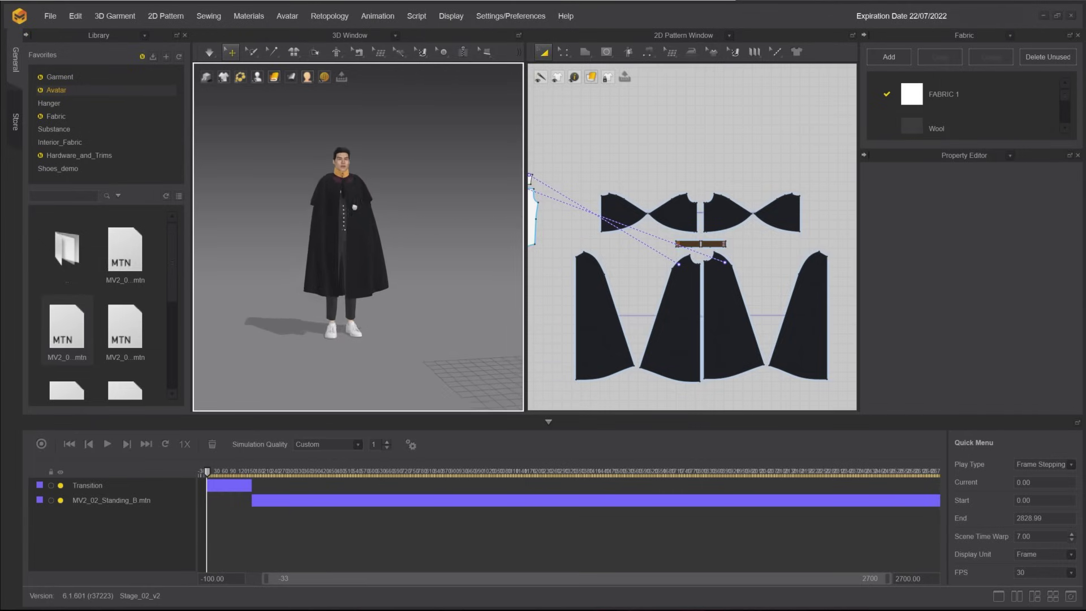
pyautogui.scroll(-2, 354, 206)
pyautogui.moveTo(375, 218); pyautogui.dragTo(336, 253, button='middle')
pyautogui.click(26, 35)
pyautogui.moveTo(442, 148); pyautogui.dragTo(597, 148)
pyautogui.moveTo(264, 261); pyautogui.dragTo(255, 273, button='middle')
# Select the cape's lower panels and upper capelet patterns and set their Add'l Thickness - Collision to 5.0 mm.
pyautogui.scroll(1, 254, 272)
pyautogui.moveTo(692, 286); pyautogui.dragTo(692, 272, button='middle')
pyautogui.moveTo(843, 364); pyautogui.dragTo(626, 226)
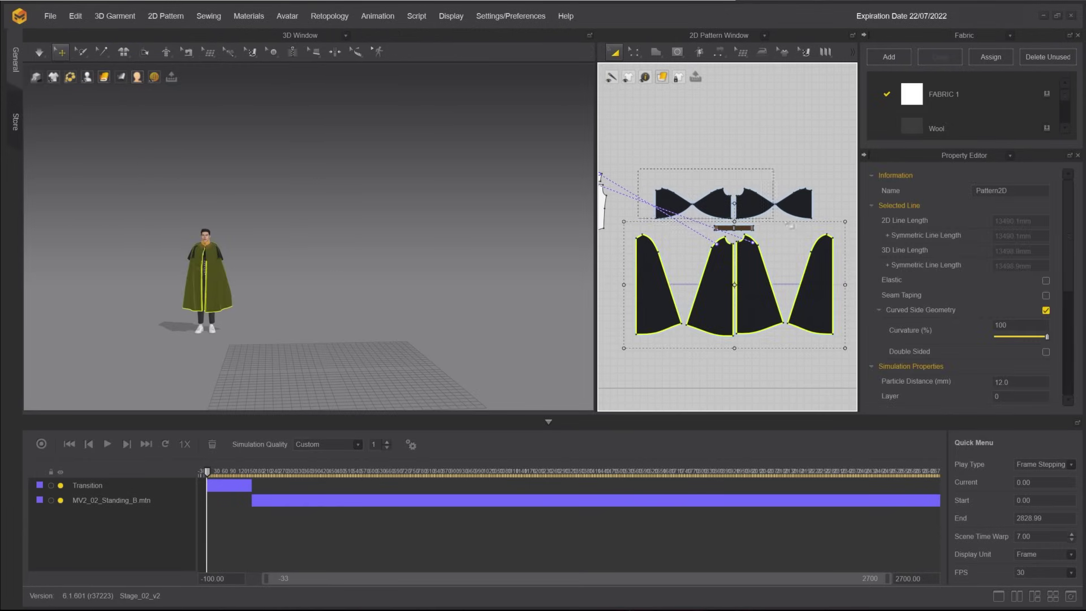
pyautogui.keyDown('shift'); pyautogui.moveTo(837, 229); pyautogui.dragTo(836, 229); pyautogui.keyUp('shift')
pyautogui.scroll(-3, 968, 304)
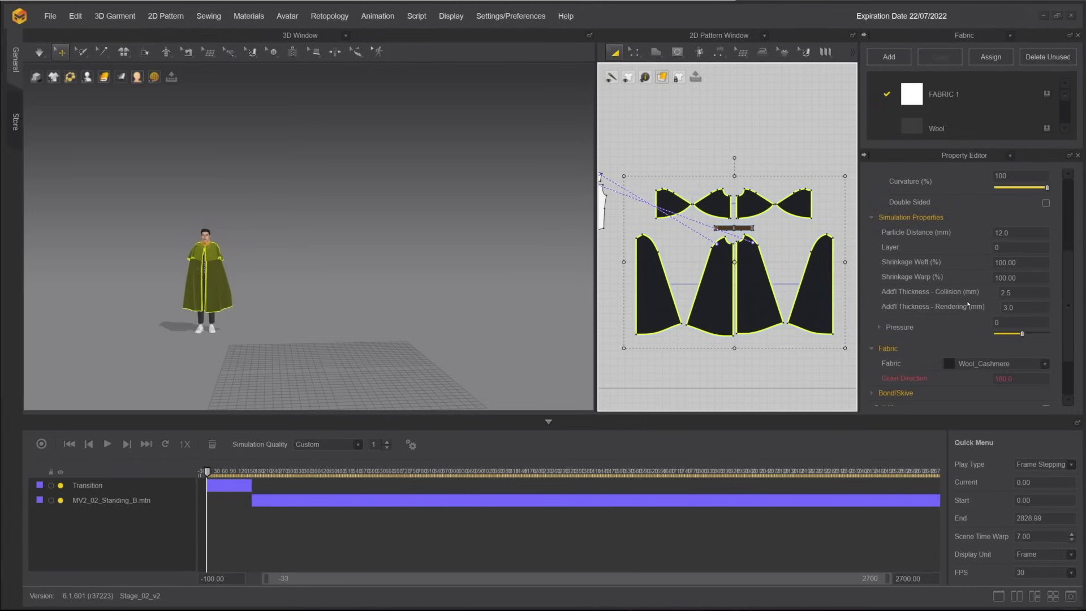
pyautogui.click(1021, 293)
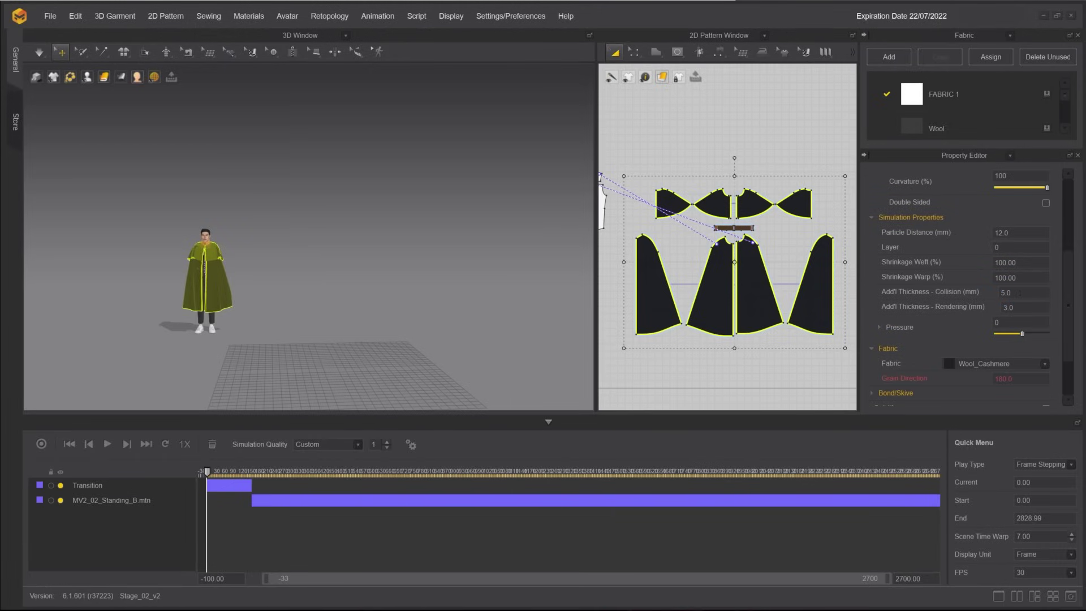
# Select the Wool_Cashmere fabric and examine its physical properties, including internal damping and density.
pyautogui.scroll(-2, 944, 107)
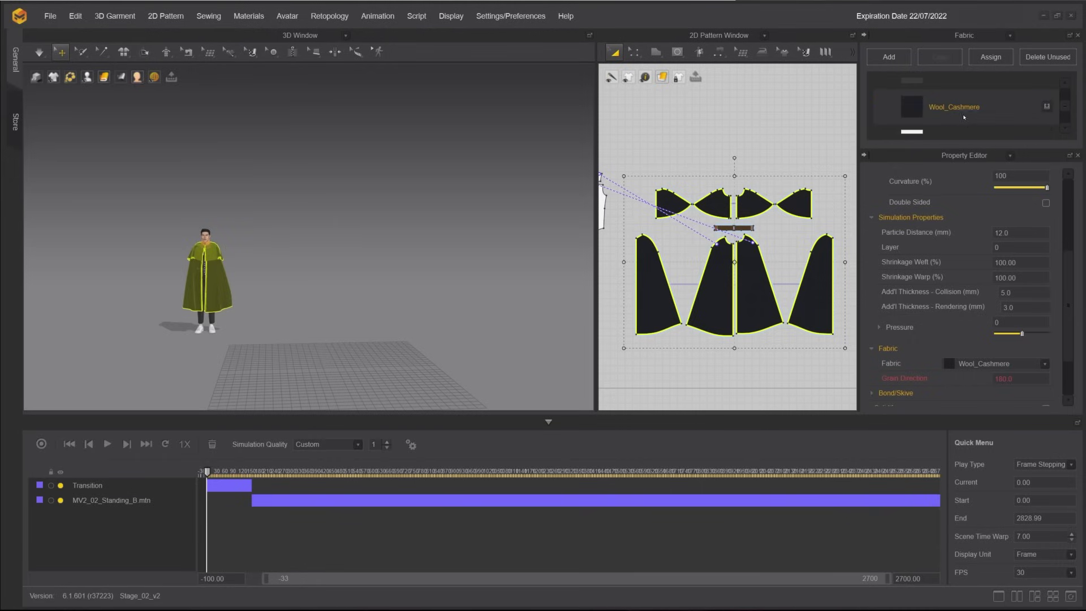
pyautogui.click(964, 117)
pyautogui.scroll(-6, 932, 364)
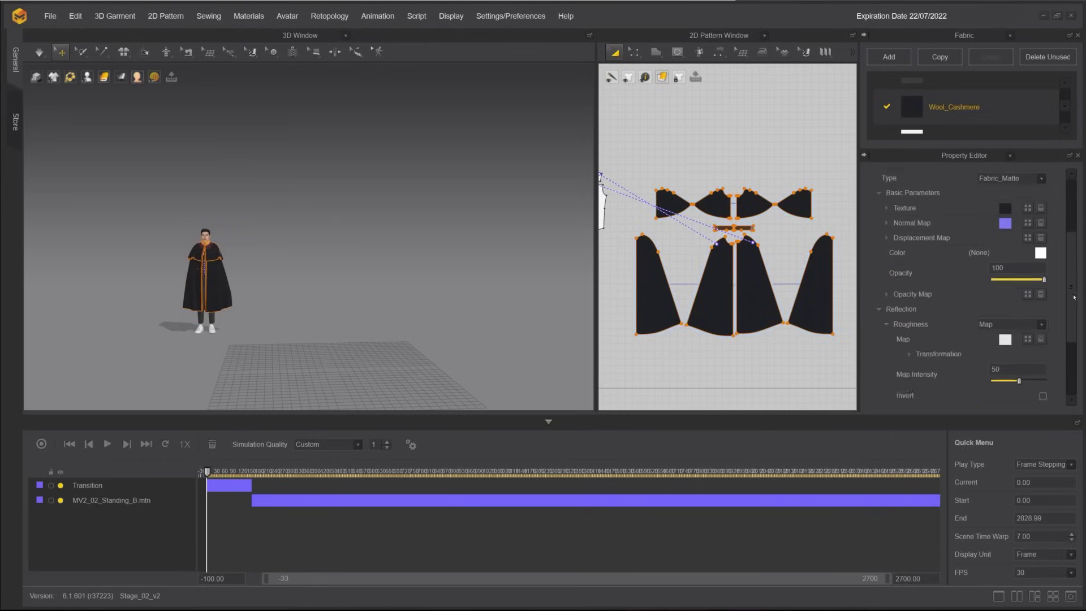
pyautogui.scroll(-5, 932, 364)
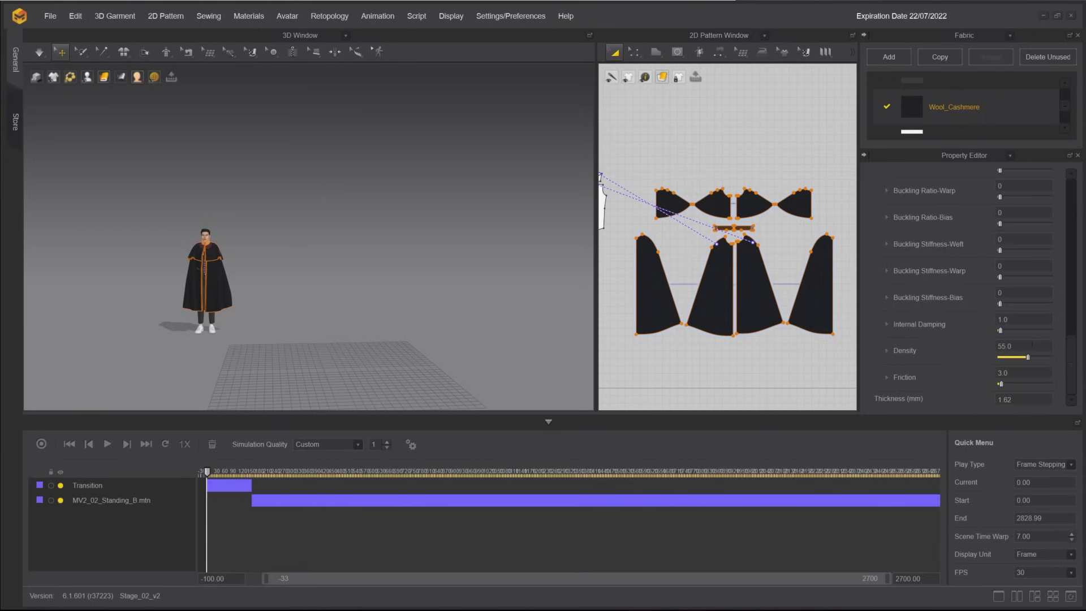
# Settle the garments with a simulation, record the garment animation over the transition motion, and stop at frame 165.
pyautogui.click(45, 57)
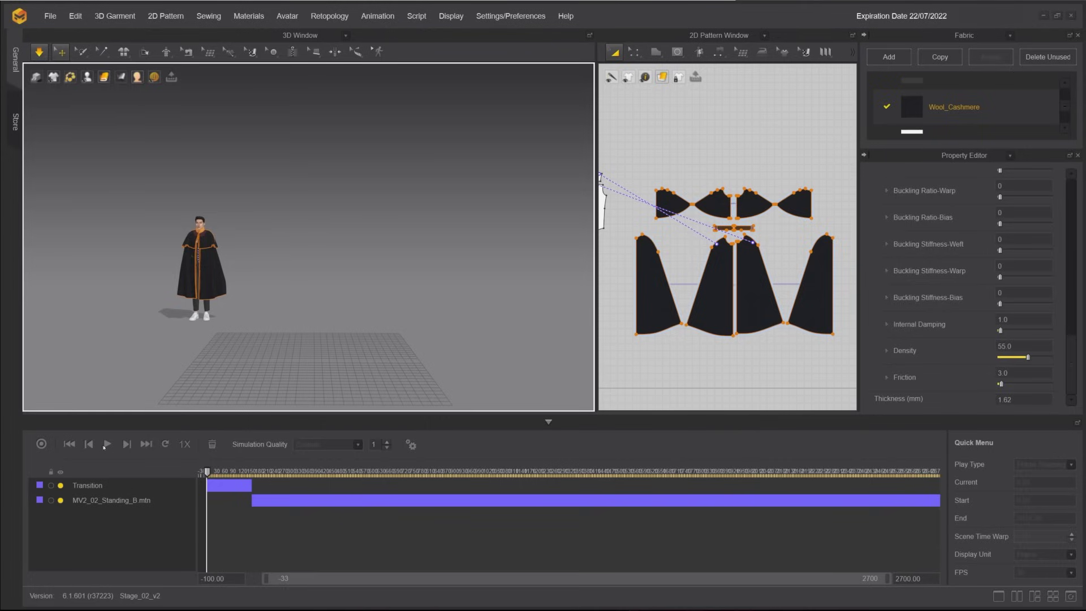
pyautogui.click(45, 443)
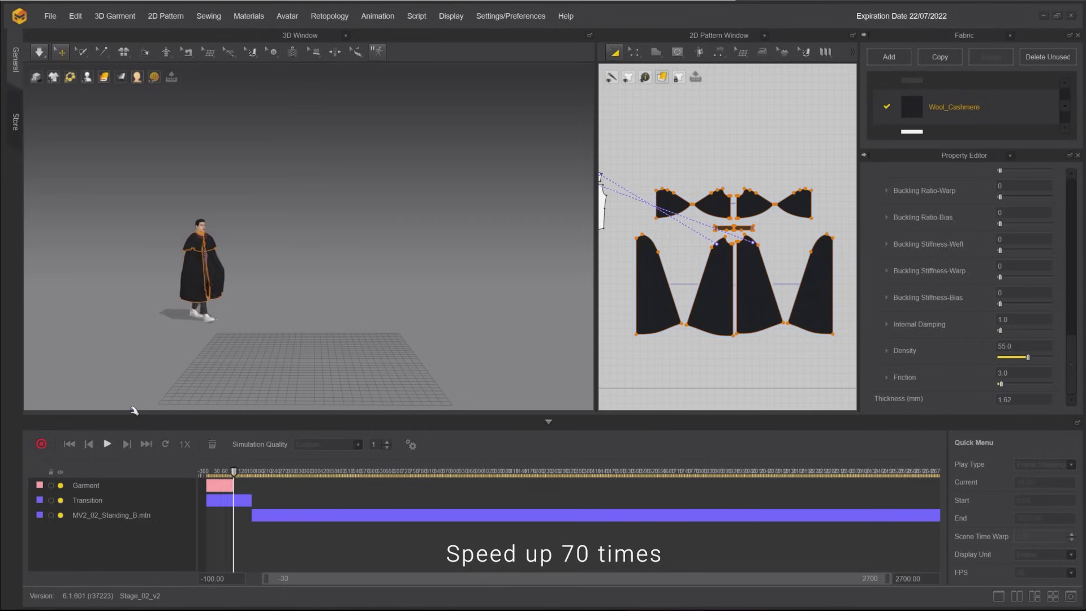
pyautogui.click(41, 444)
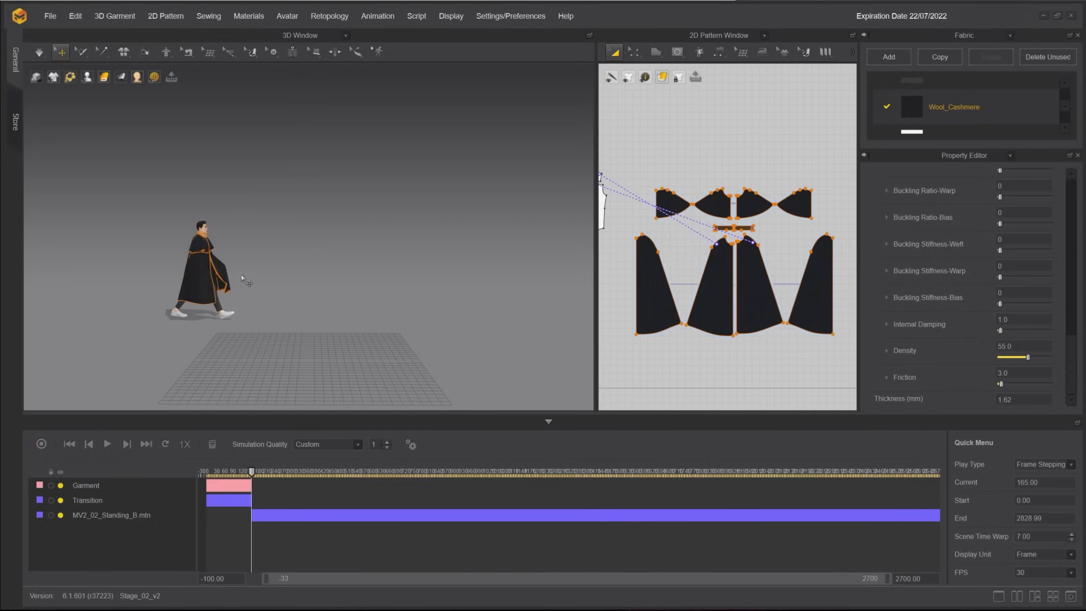
# Select all shirt, vest and trouser patterns under the cape and freeze them.
pyautogui.moveTo(244, 280); pyautogui.dragTo(203, 266, button='right')
pyautogui.scroll(-1, 218, 283)
pyautogui.moveTo(221, 281); pyautogui.dragTo(250, 256, button='middle')
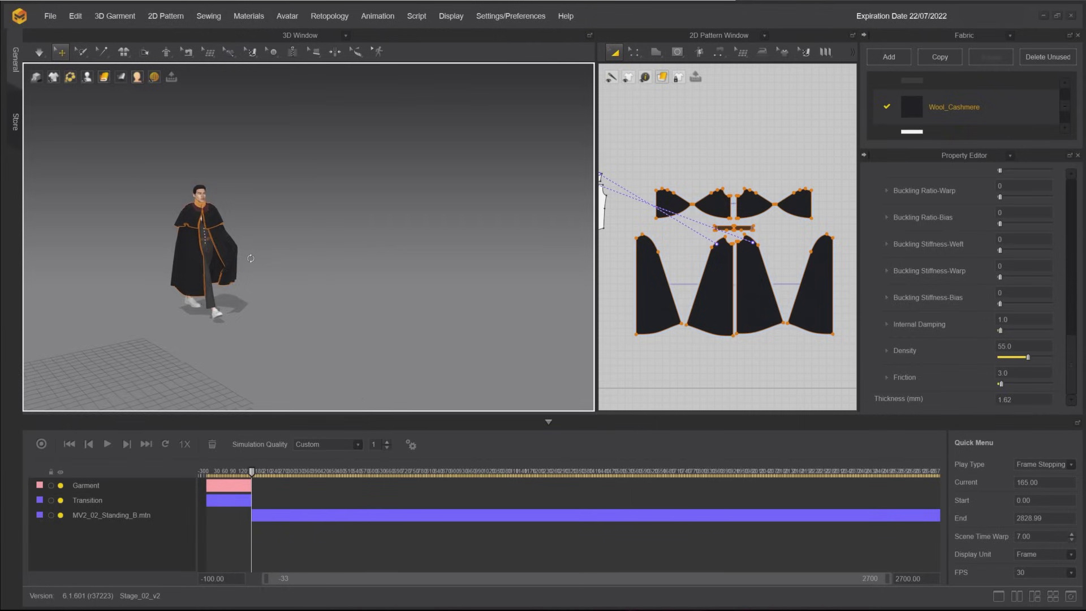
pyautogui.moveTo(251, 256); pyautogui.dragTo(257, 267, button='right')
pyautogui.scroll(3, 271, 269)
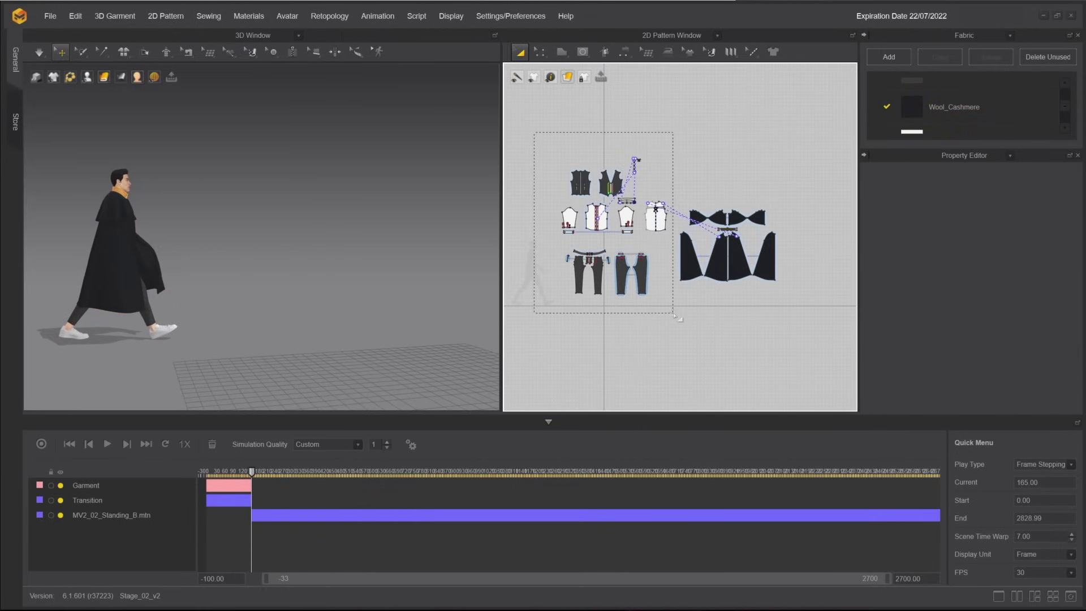
pyautogui.moveTo(674, 314); pyautogui.dragTo(674, 315)
pyautogui.moveTo(198, 249); pyautogui.dragTo(132, 246, button='right')
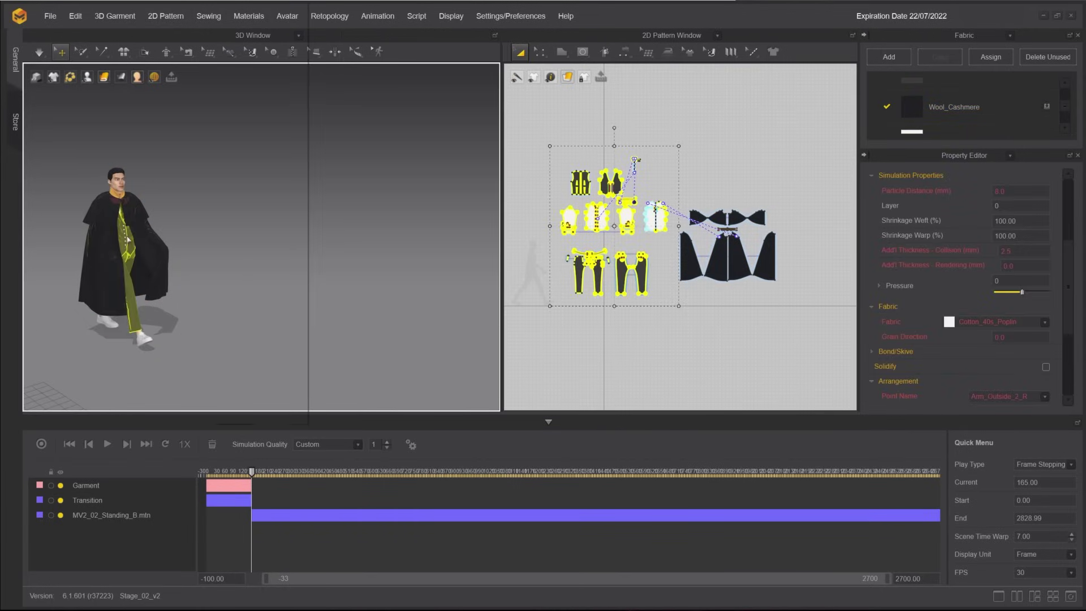
pyautogui.rightClick(126, 239)
pyautogui.click(173, 46)
# Place a pin in the lower part of each of the cape's two front panels.
pyautogui.moveTo(136, 180); pyautogui.dragTo(167, 179, button='right')
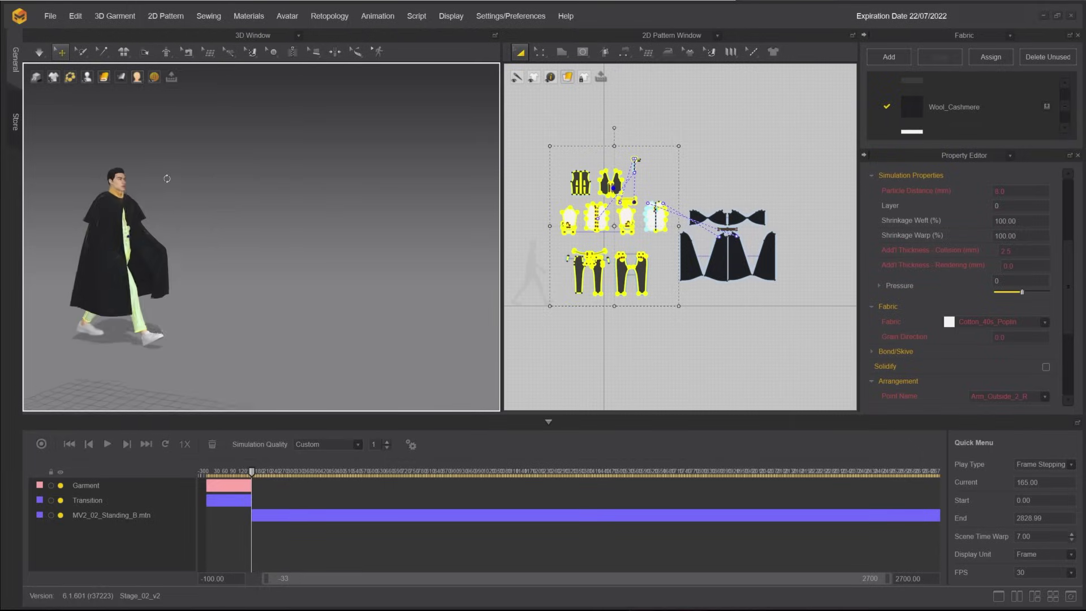
pyautogui.scroll(-3, 170, 187)
pyautogui.moveTo(172, 191); pyautogui.dragTo(231, 224, button='middle')
pyautogui.click(135, 315)
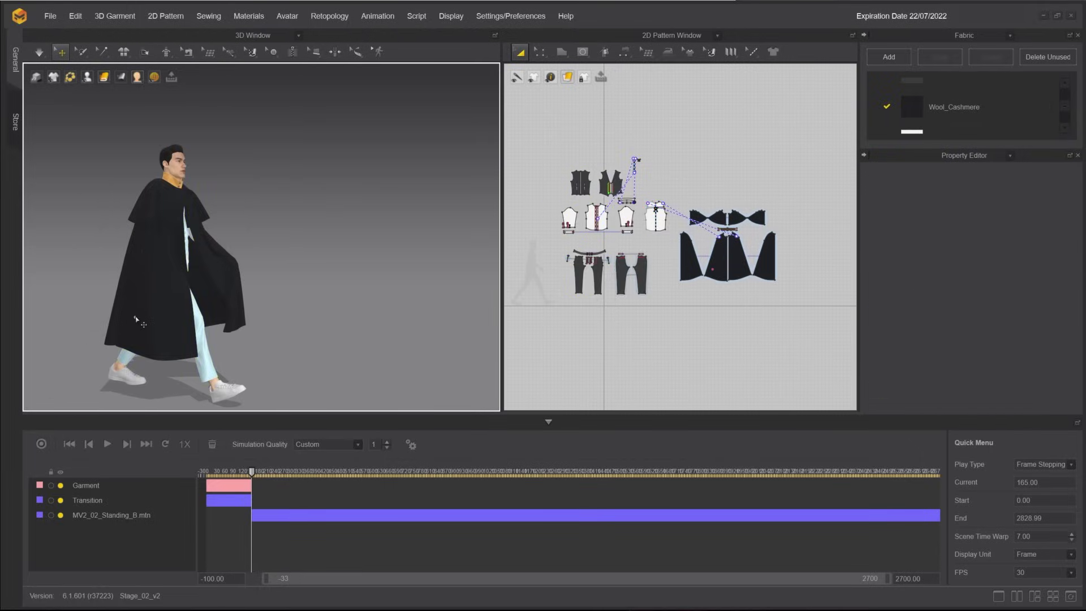
pyautogui.press('w')
pyautogui.moveTo(261, 287); pyautogui.dragTo(180, 304, button='right')
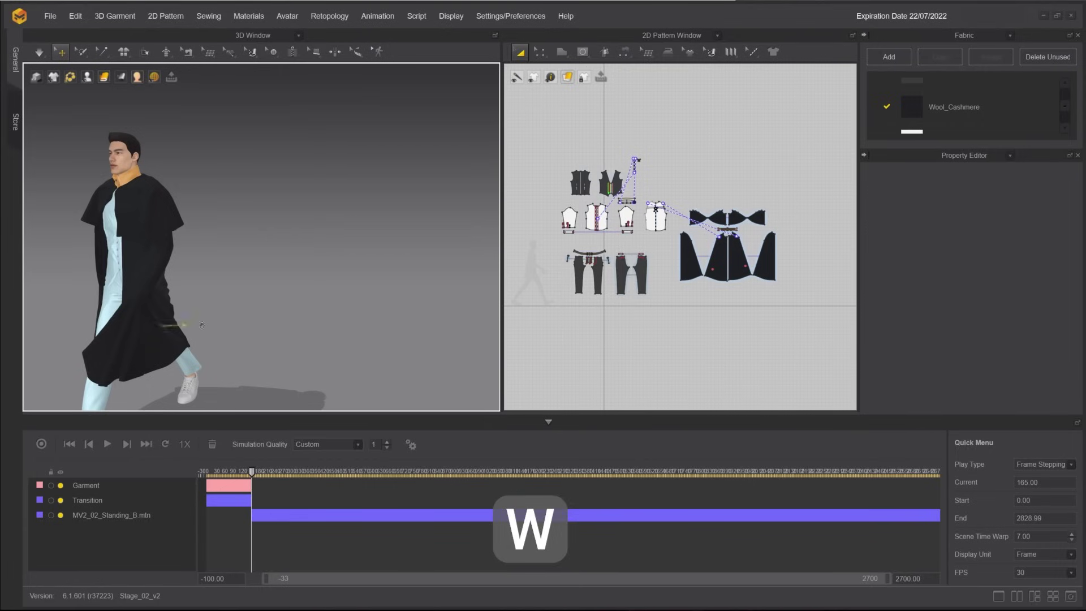
pyautogui.moveTo(202, 325)
pyautogui.mouseDown(button='right')
pyautogui.moveTo(181, 371)
pyautogui.moveTo(170, 345)
pyautogui.moveTo(215, 338)
pyautogui.moveTo(303, 295)
pyautogui.moveTo(266, 338)
pyautogui.moveTo(210, 329)
pyautogui.mouseUp(button='right')
# Move the two cape pins outward, away from the avatar's body, to spread the front open.
pyautogui.moveTo(202, 320); pyautogui.dragTo(169, 322)
pyautogui.hotkey('ctrl', 'z')
pyautogui.click(150, 323)
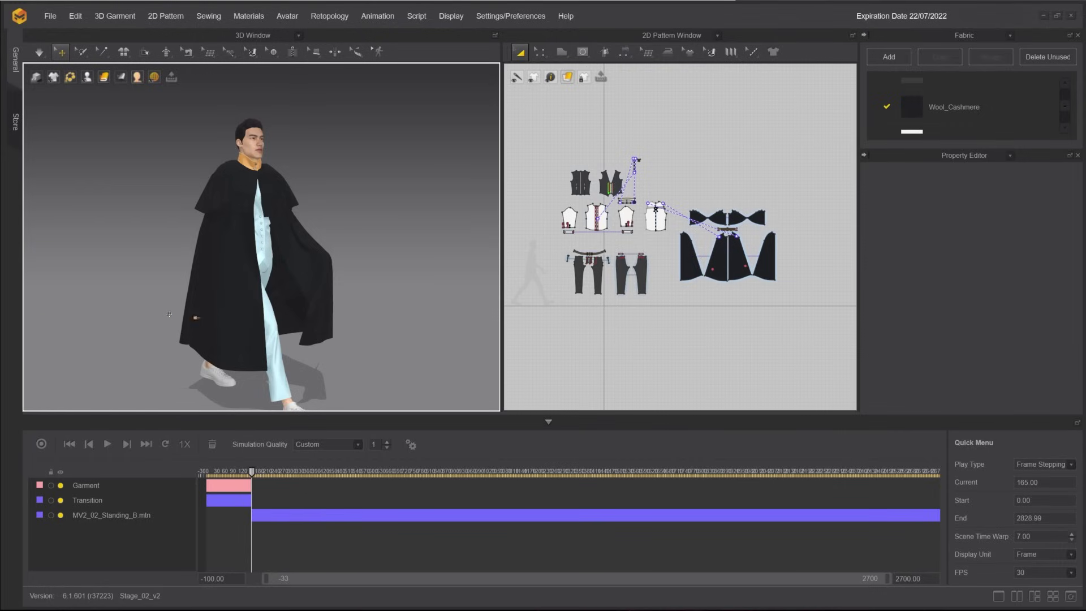
pyautogui.moveTo(164, 311); pyautogui.dragTo(199, 314, button='right')
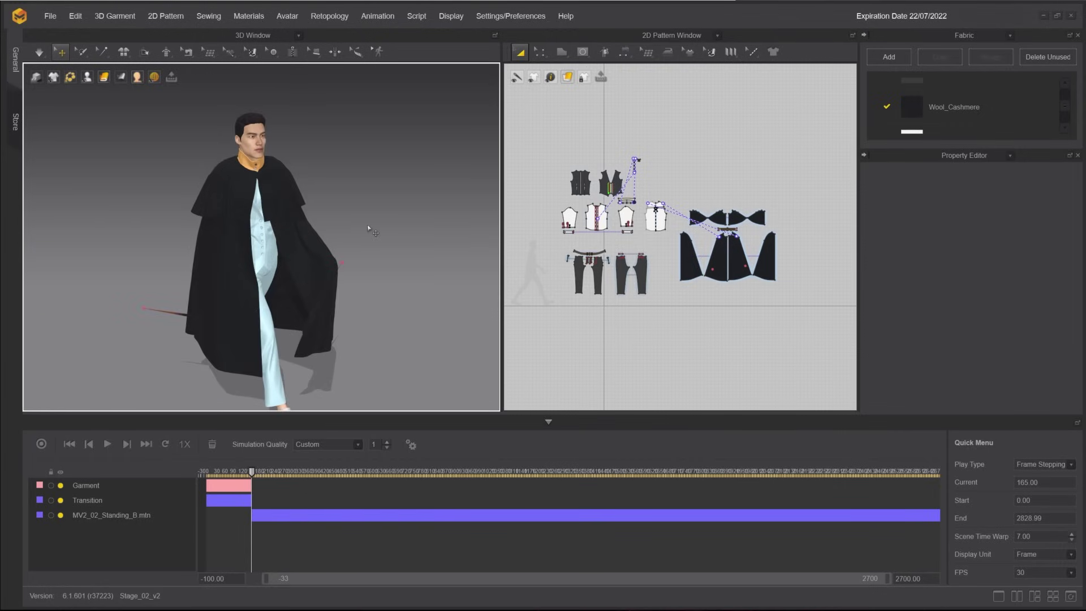
# Simulate the pinned cape and pull its front panels clear of the avatar's hands.
pyautogui.press('space')
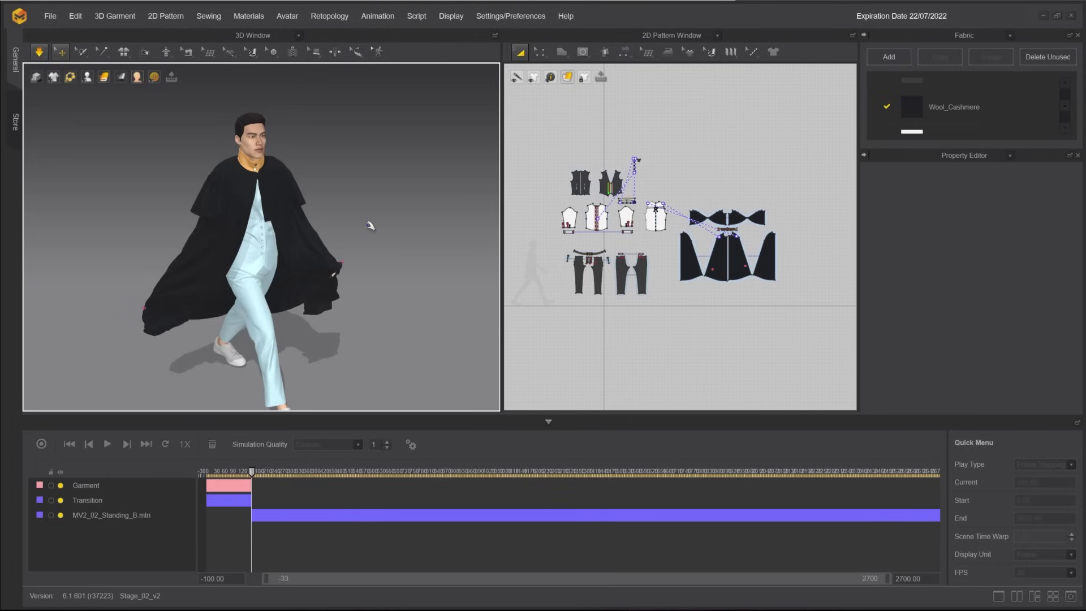
pyautogui.click(334, 280)
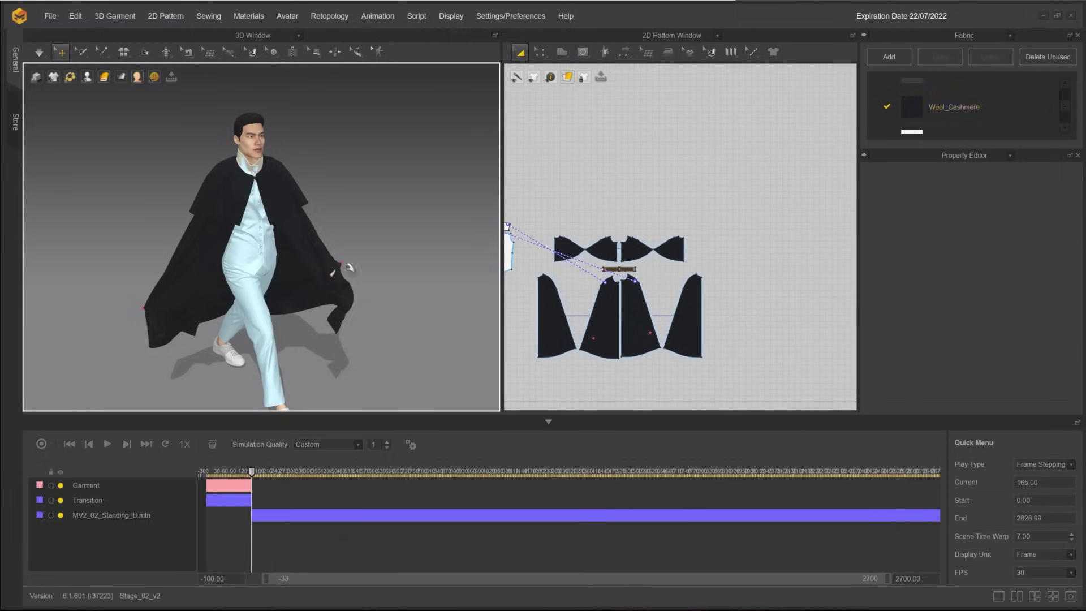
pyautogui.press('space')
pyautogui.moveTo(339, 270); pyautogui.dragTo(358, 265)
pyautogui.moveTo(359, 265); pyautogui.dragTo(243, 274, button='right')
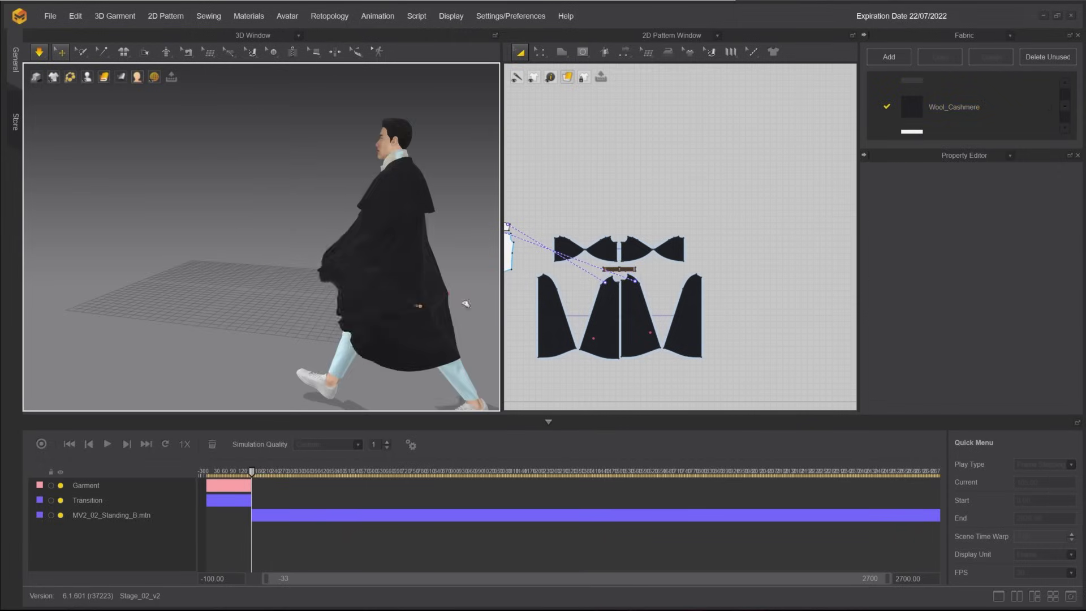
pyautogui.moveTo(426, 301); pyautogui.dragTo(390, 262)
pyautogui.moveTo(390, 262); pyautogui.dragTo(352, 235, button='right')
# Delete all pins from the cape and simulate while pulling the cloth into place from behind.
pyautogui.hotkey('ctrl', 'w')
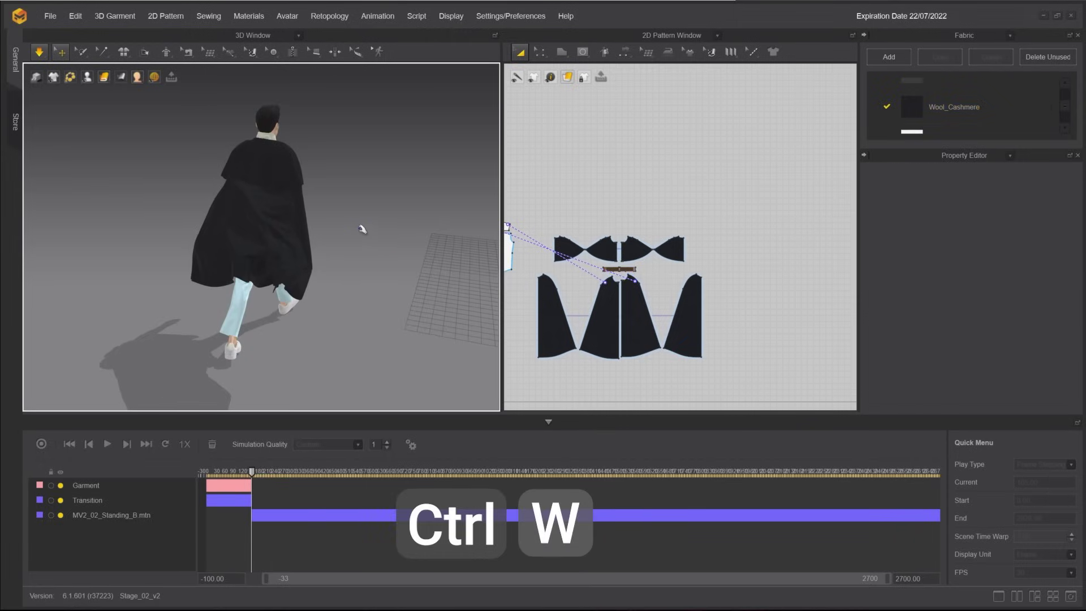
pyautogui.press('space')
pyautogui.moveTo(360, 235); pyautogui.dragTo(334, 199, button='right')
pyautogui.press('space')
pyautogui.press('space')
pyautogui.press('space')
pyautogui.moveTo(231, 268); pyautogui.dragTo(296, 259)
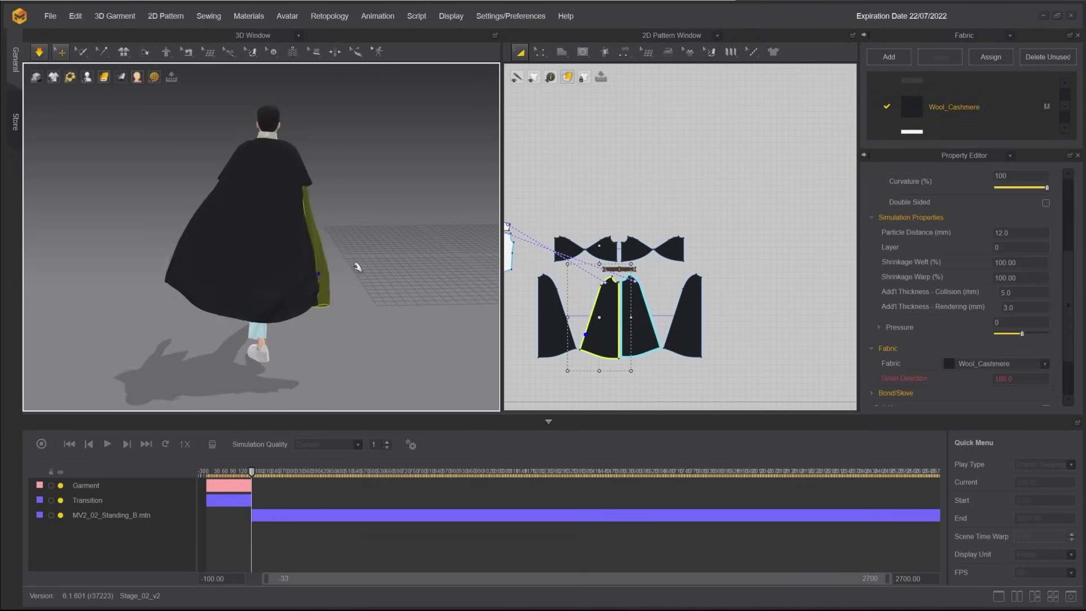
pyautogui.press('space')
# Select all shirt, vest and trouser patterns and unfreeze them.
pyautogui.moveTo(239, 215); pyautogui.dragTo(216, 216, button='right')
pyautogui.scroll(2, 249, 218)
pyautogui.scroll(-3, 534, 183)
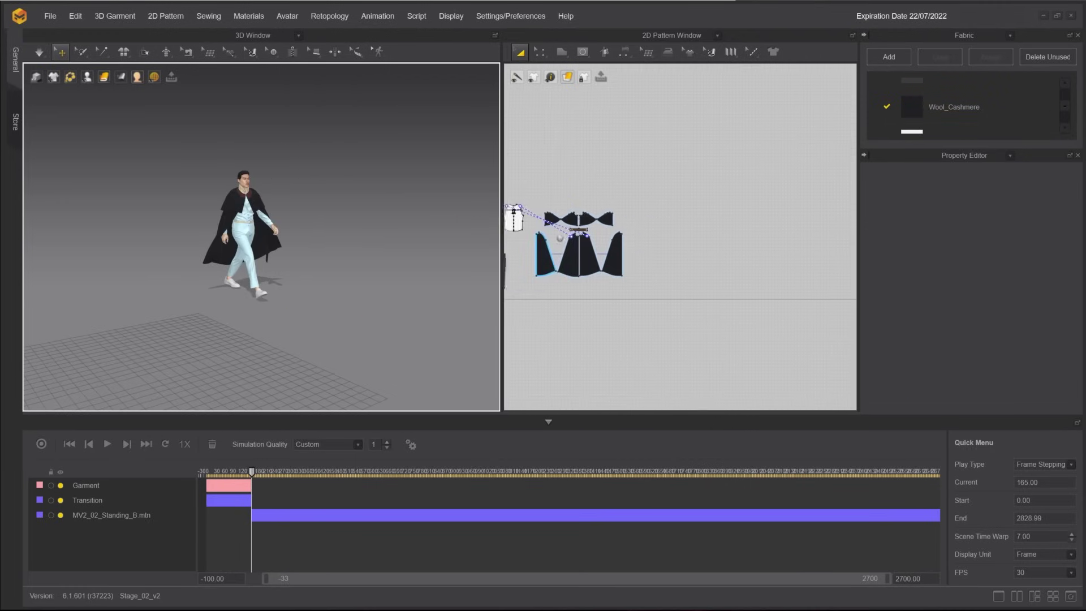
pyautogui.moveTo(534, 184); pyautogui.dragTo(655, 184, button='middle')
pyautogui.click(560, 62)
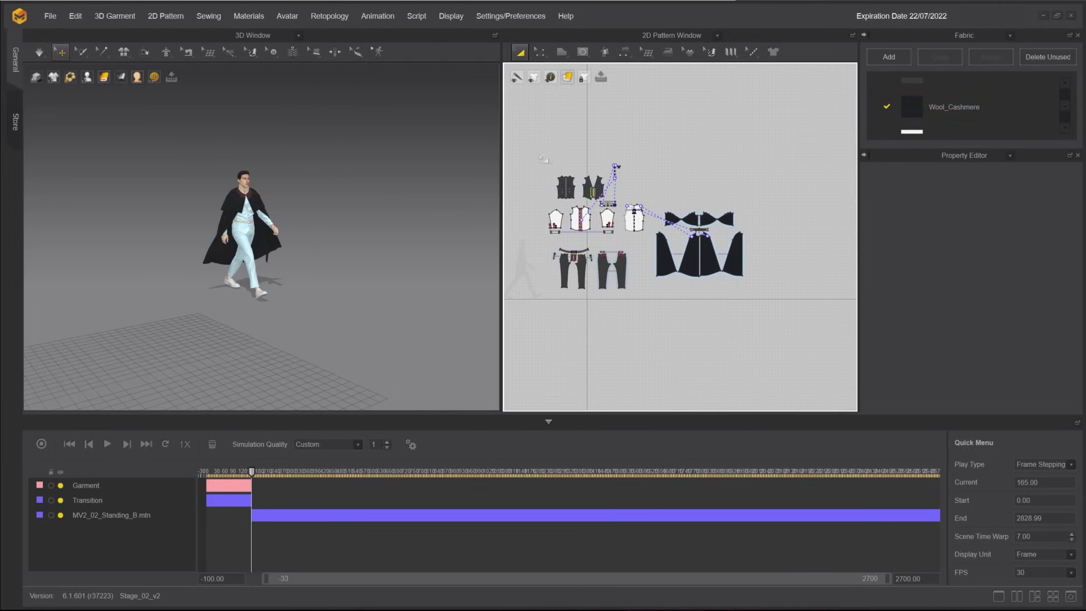
pyautogui.hotkey('ctrl', 'a')
pyautogui.rightClick(245, 227)
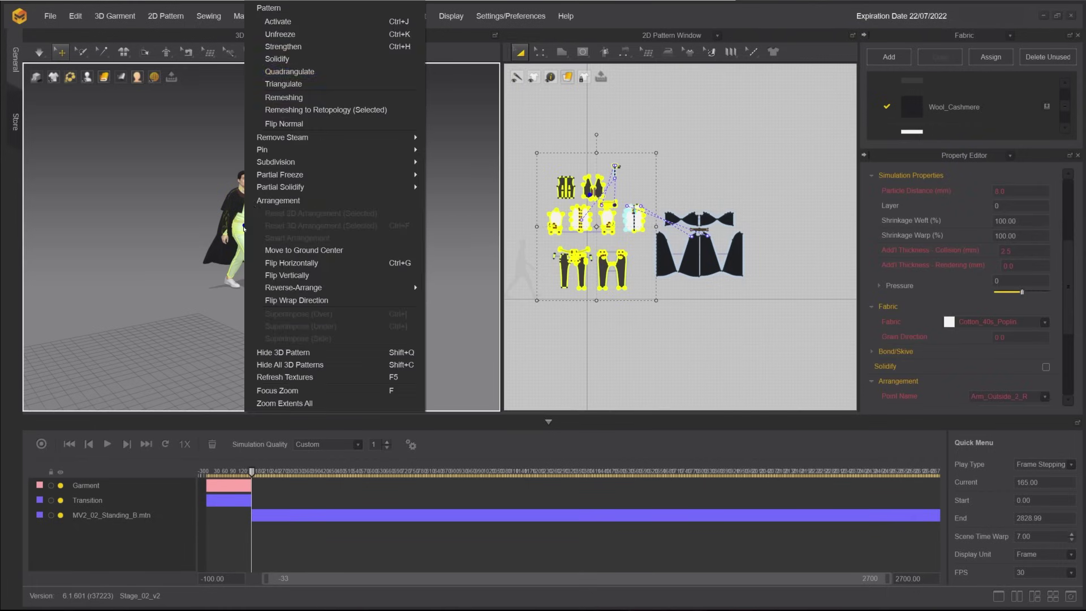
pyautogui.click(311, 25)
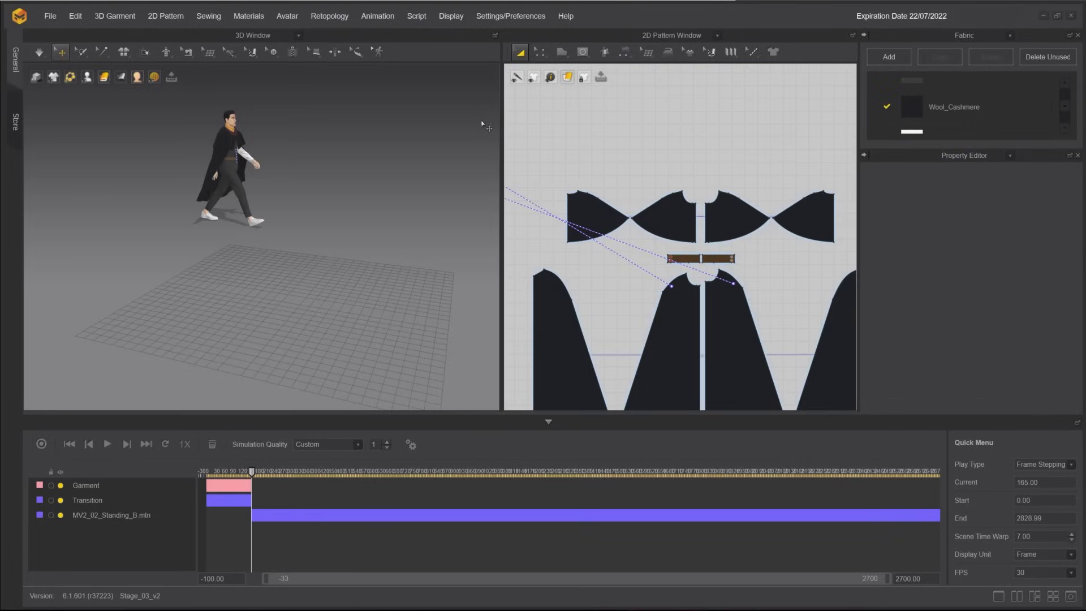
# Show the wind controller in the 3D scene.
pyautogui.click(452, 16)
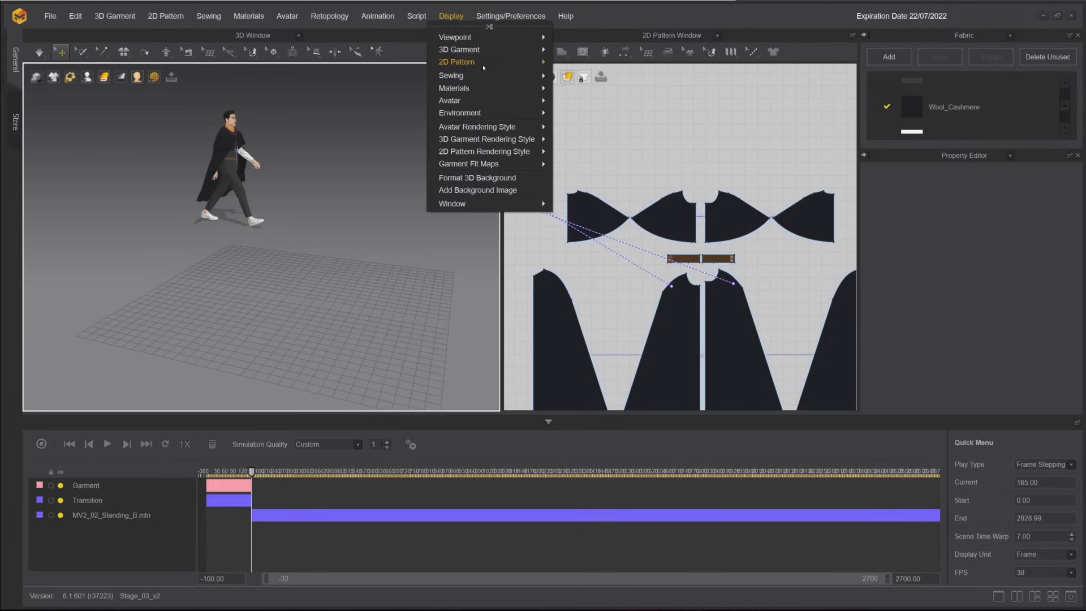
pyautogui.moveTo(496, 113)
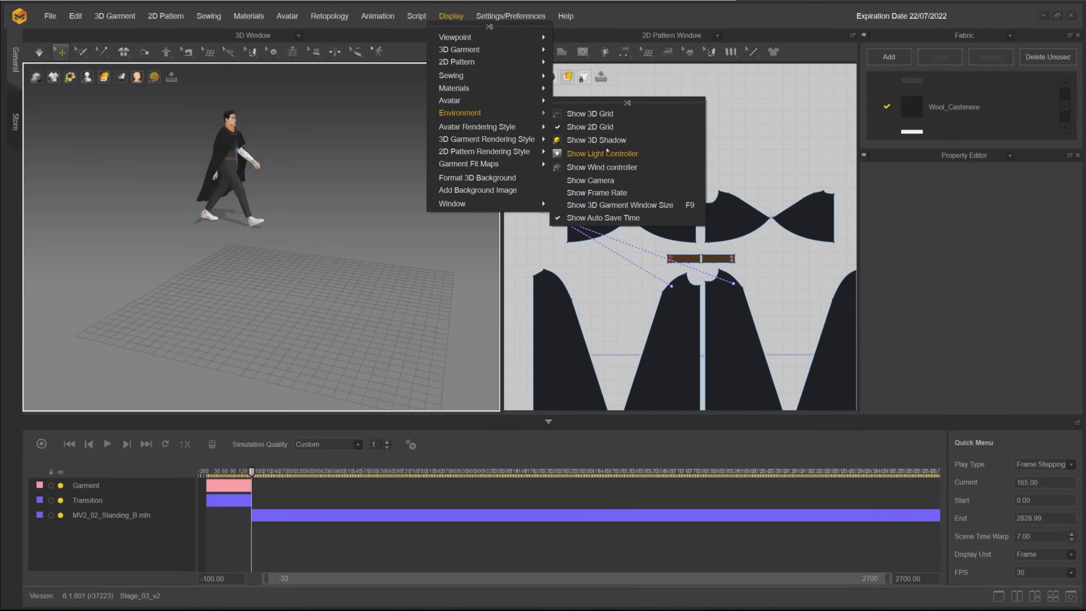
pyautogui.click(615, 160)
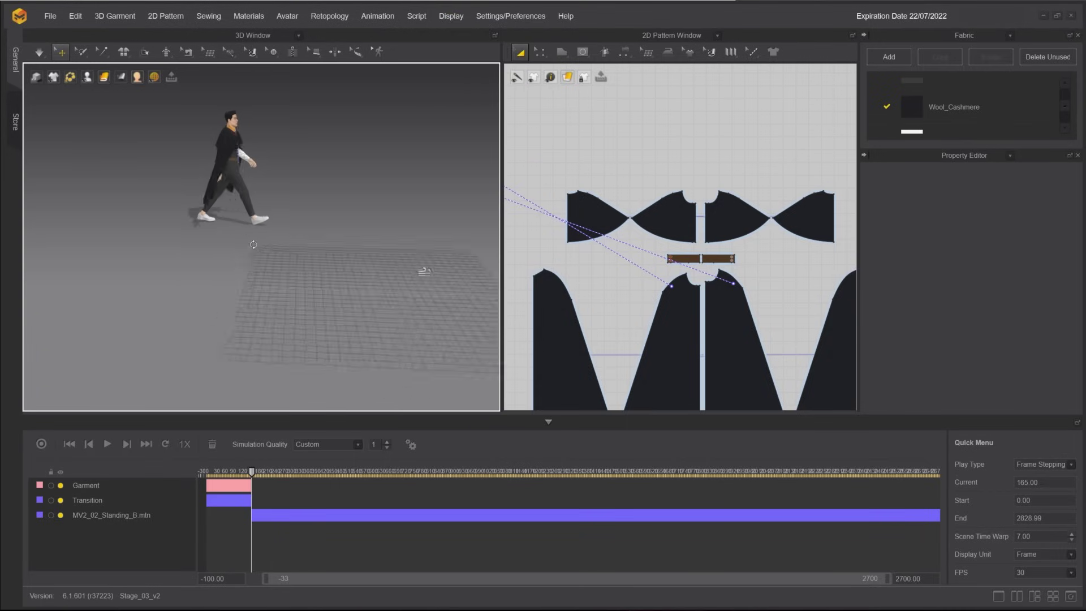
# Activate the planar wind with decay 20 and frequency 12, and reposition its controller at X -169.98 in the scene.
pyautogui.moveTo(318, 239); pyautogui.dragTo(171, 255, button='middle')
pyautogui.click(357, 232)
pyautogui.moveTo(357, 232); pyautogui.dragTo(361, 254, button='right')
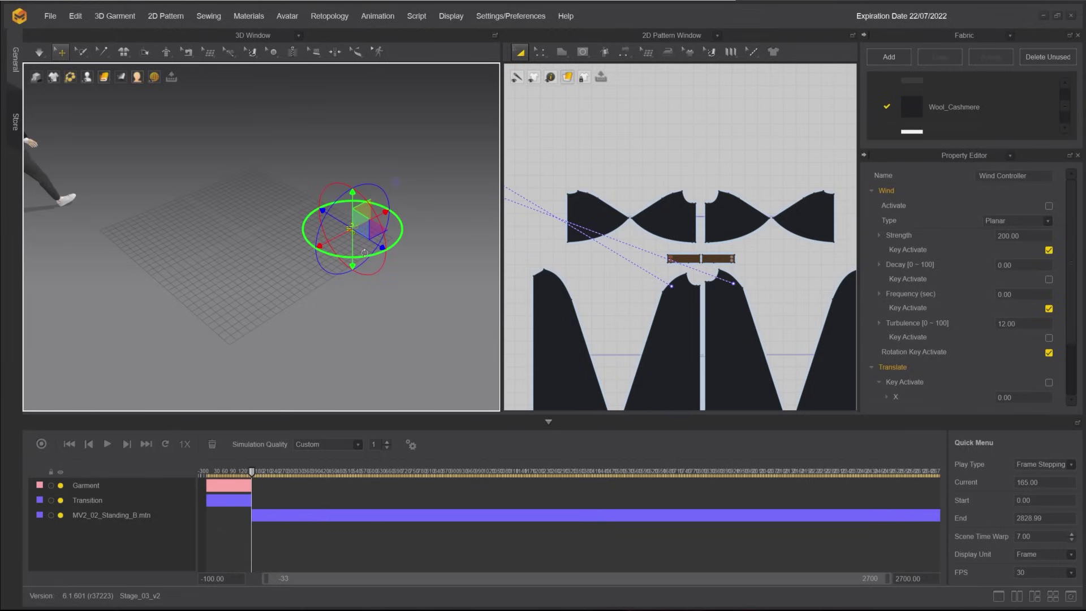
pyautogui.moveTo(378, 229); pyautogui.dragTo(362, 238)
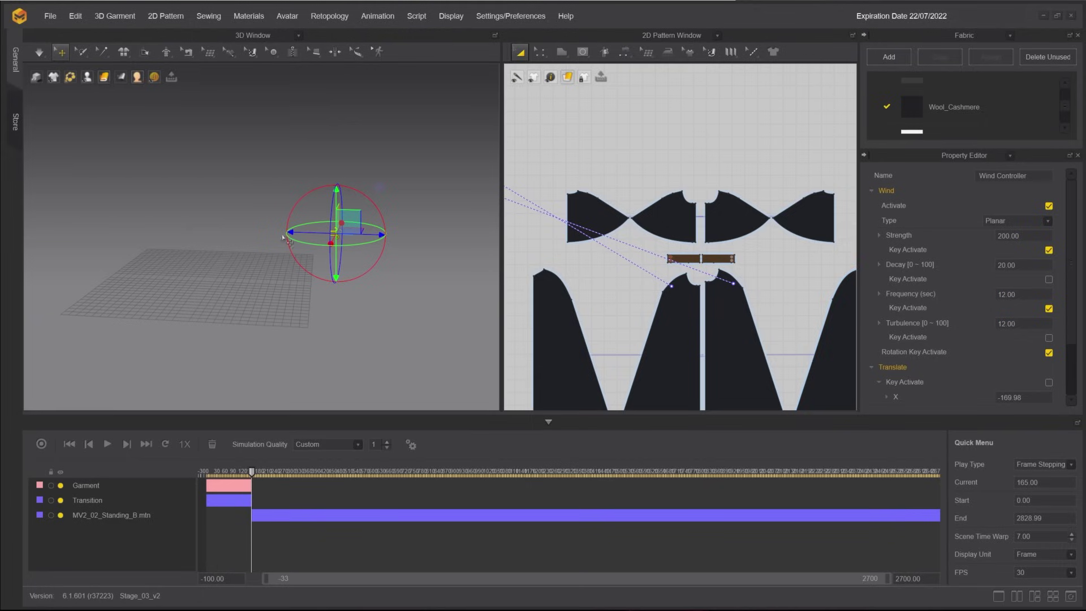
pyautogui.moveTo(242, 221); pyautogui.dragTo(220, 221, button='right')
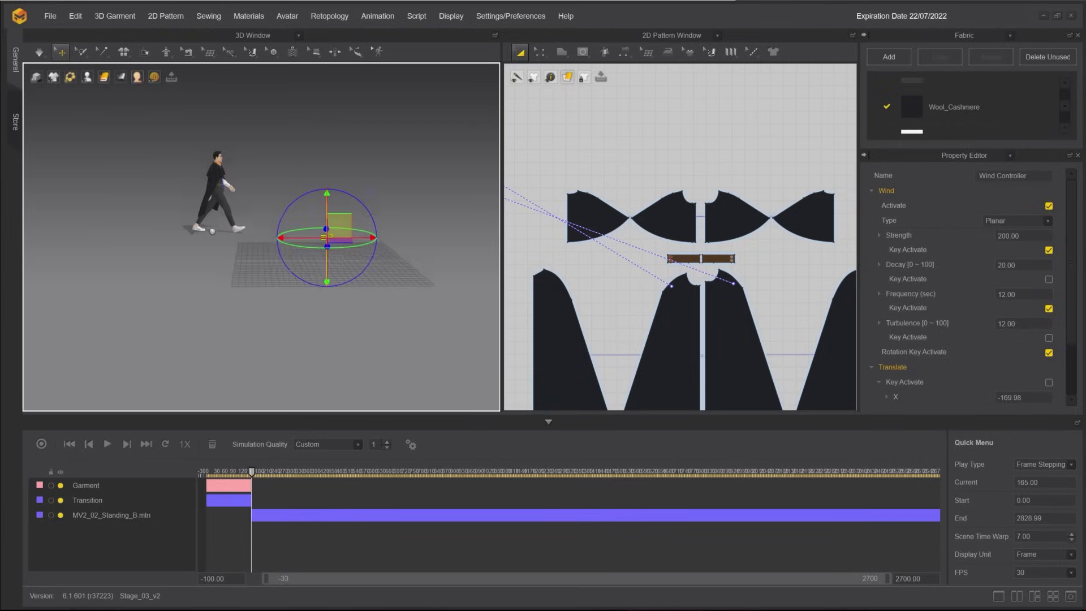
pyautogui.moveTo(220, 221); pyautogui.dragTo(164, 237, button='middle')
pyautogui.moveTo(164, 237); pyautogui.dragTo(161, 266, button='right')
pyautogui.click(162, 266)
# Simulate the outfit and record a short garment animation with the wind active, starting at frame 165.
pyautogui.click(39, 52)
pyautogui.press('space')
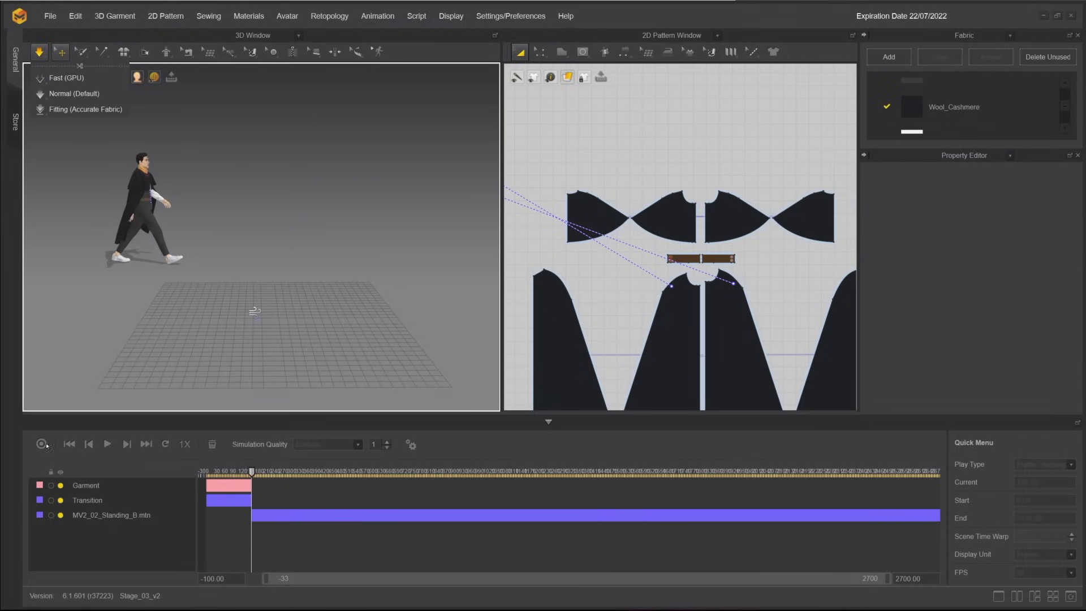
pyautogui.click(41, 444)
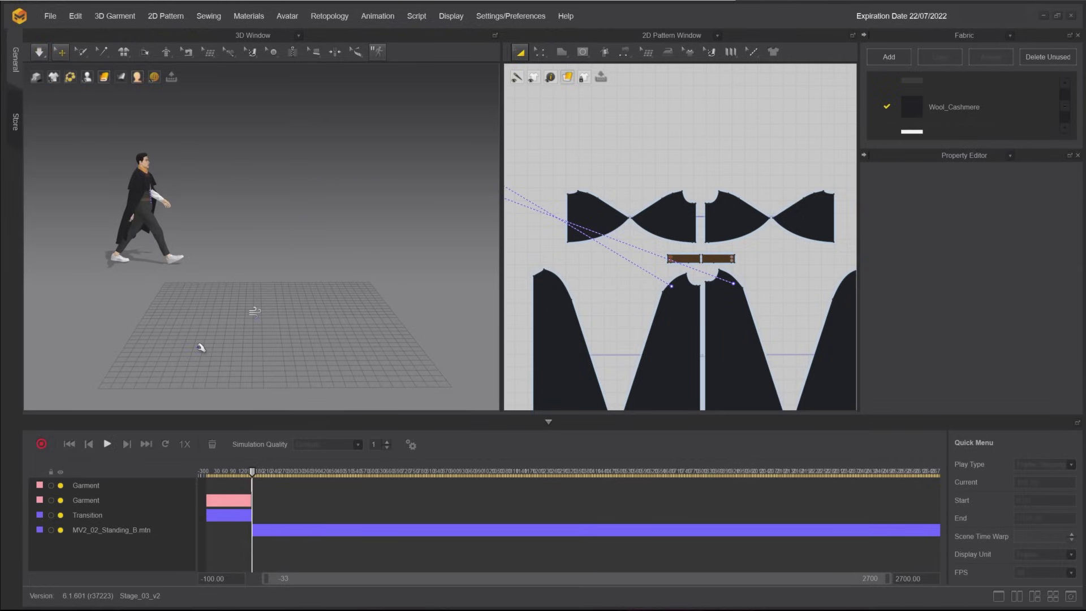
pyautogui.click(60, 486)
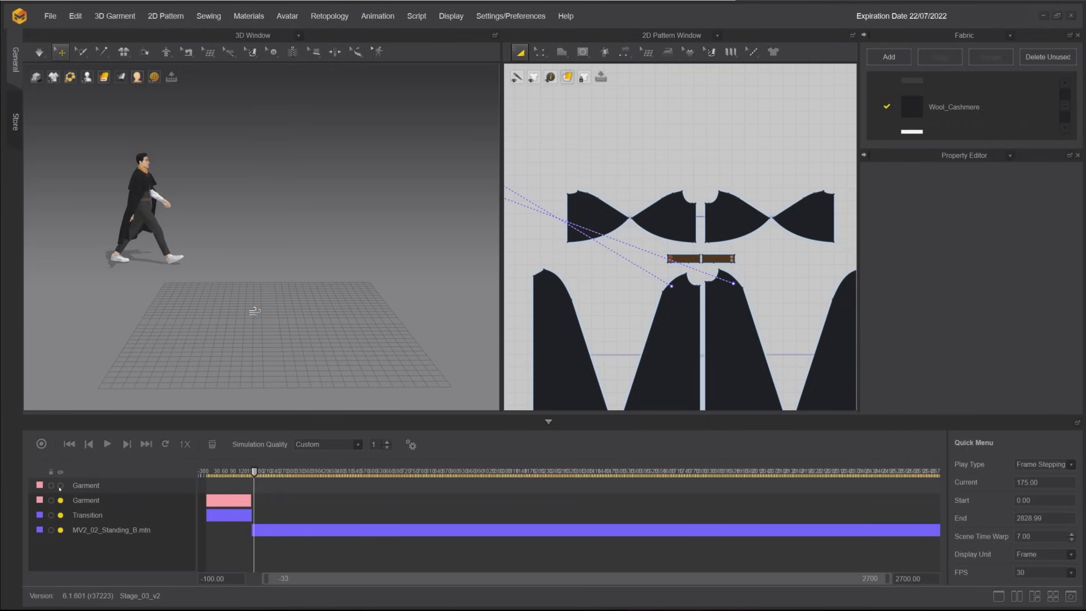
# Set the wind strength to 0 at frame 386 and add a wind key there.
pyautogui.moveTo(254, 475); pyautogui.dragTo(313, 473)
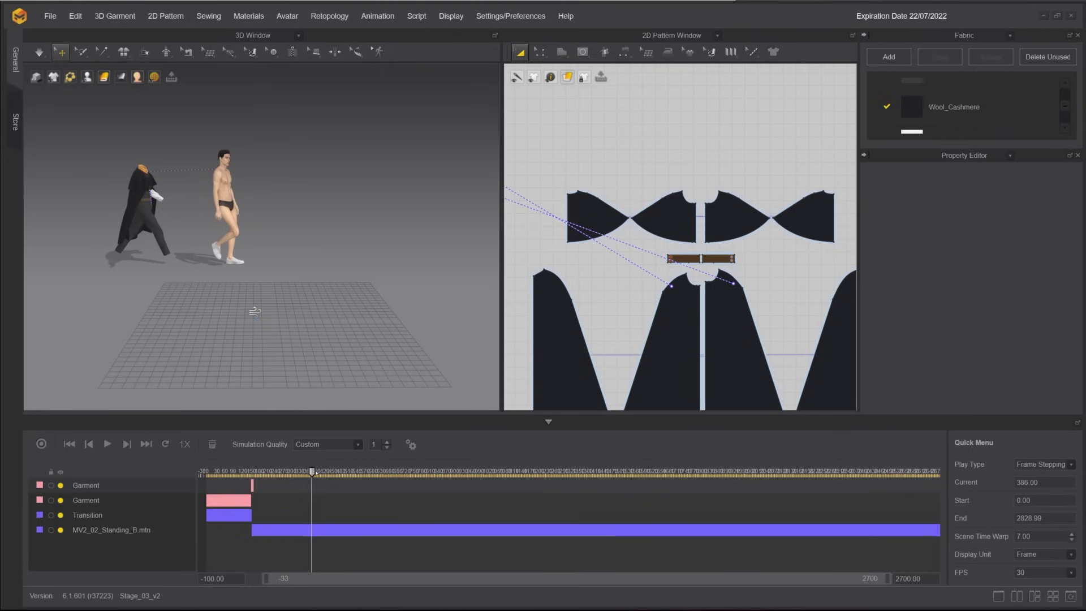
pyautogui.click(254, 321)
pyautogui.click(1037, 236)
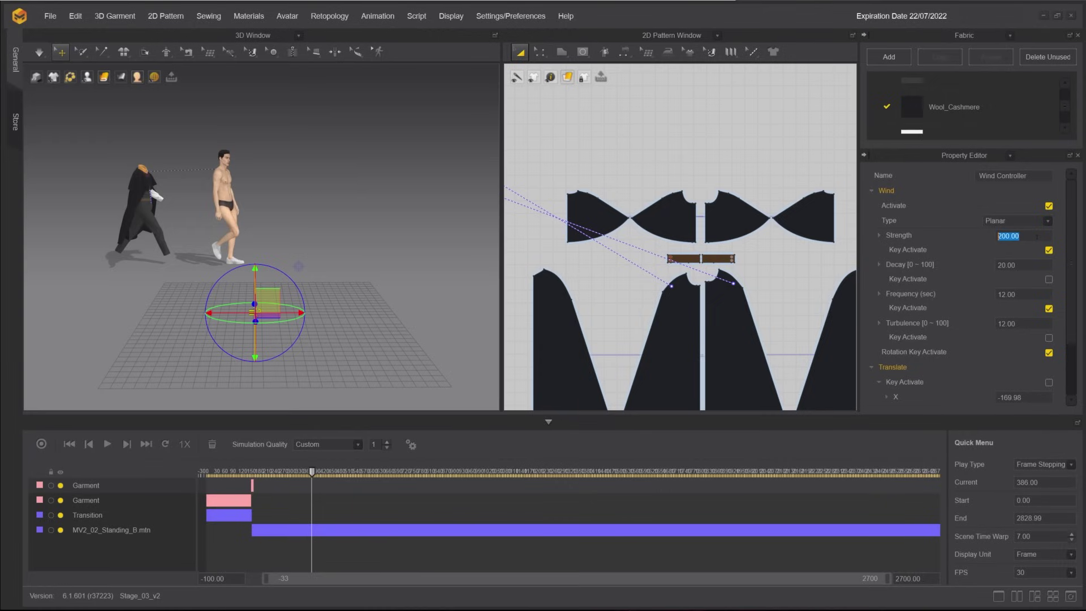
pyautogui.rightClick(314, 488)
pyautogui.rightClick(368, 535)
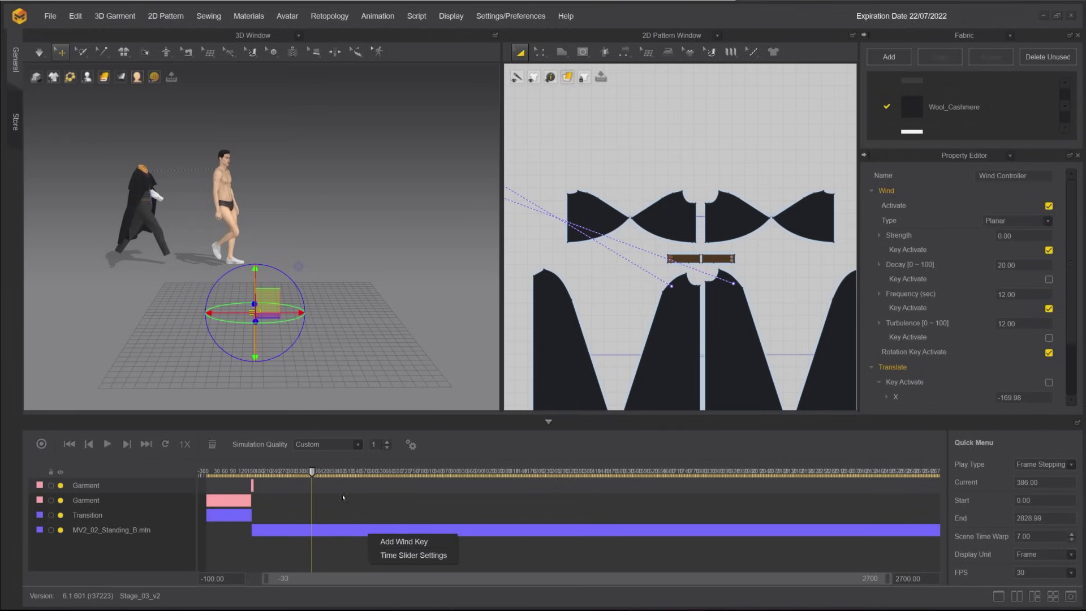
# Set the wind strength to 250 at frame 559 and add a wind key there.
pyautogui.moveTo(312, 472); pyautogui.dragTo(358, 474)
pyautogui.rightClick(357, 485)
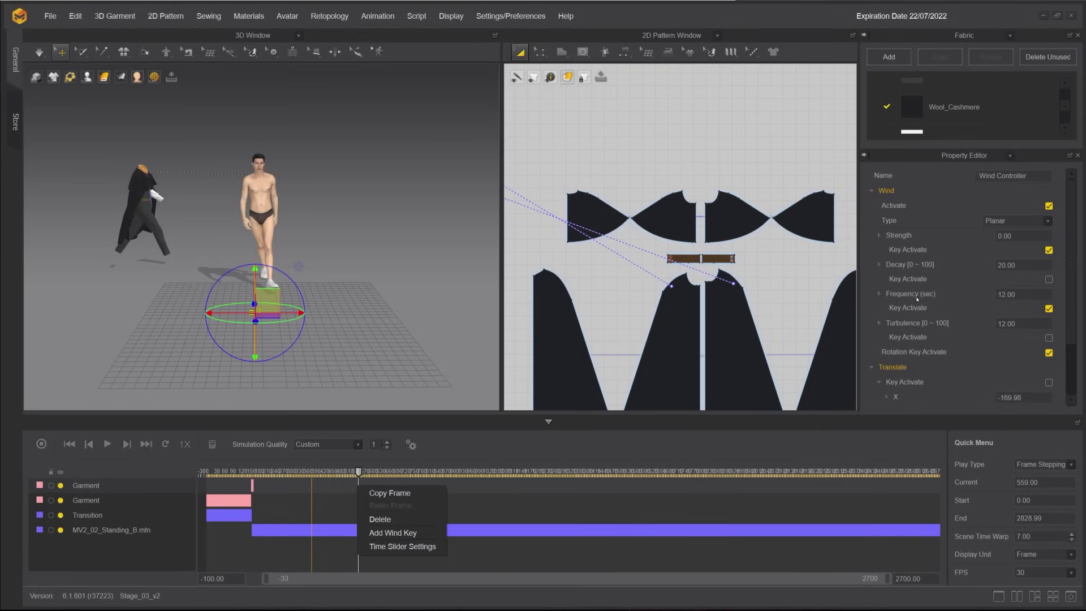
pyautogui.click(1022, 236)
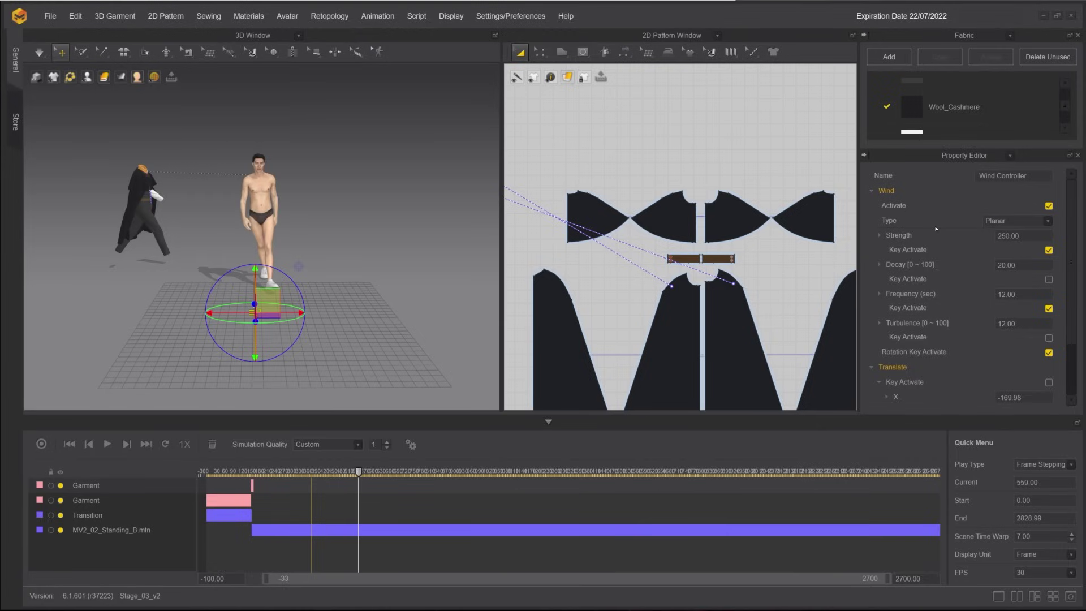
pyautogui.rightClick(360, 479)
pyautogui.rightClick(416, 535)
pyautogui.click(432, 539)
pyautogui.click(341, 378)
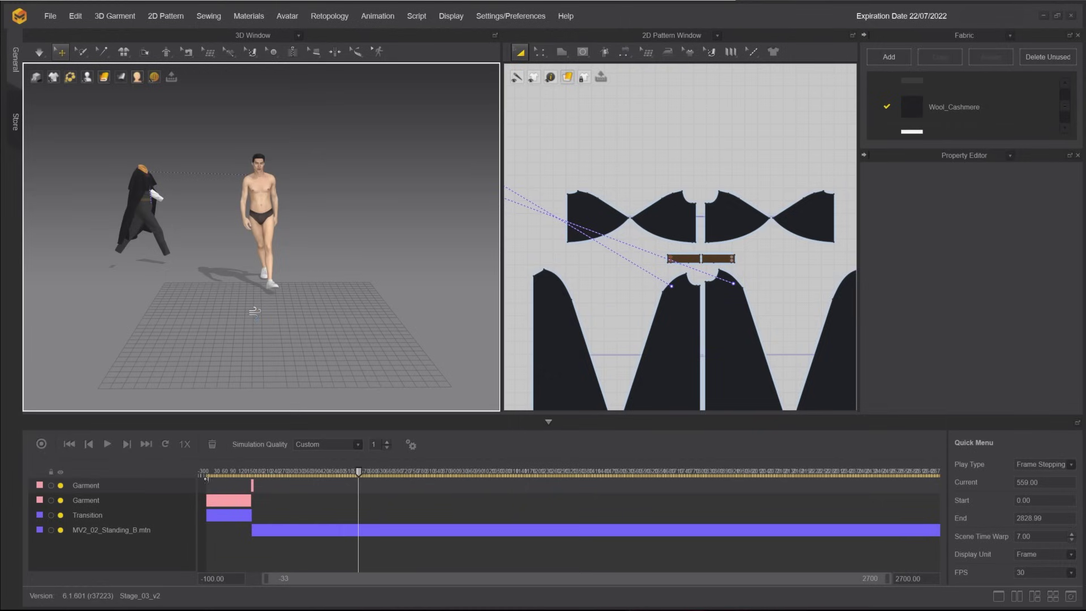
# Return to frame 168 and record the garment simulation with the keyed wind.
pyautogui.moveTo(280, 472); pyautogui.dragTo(252, 472)
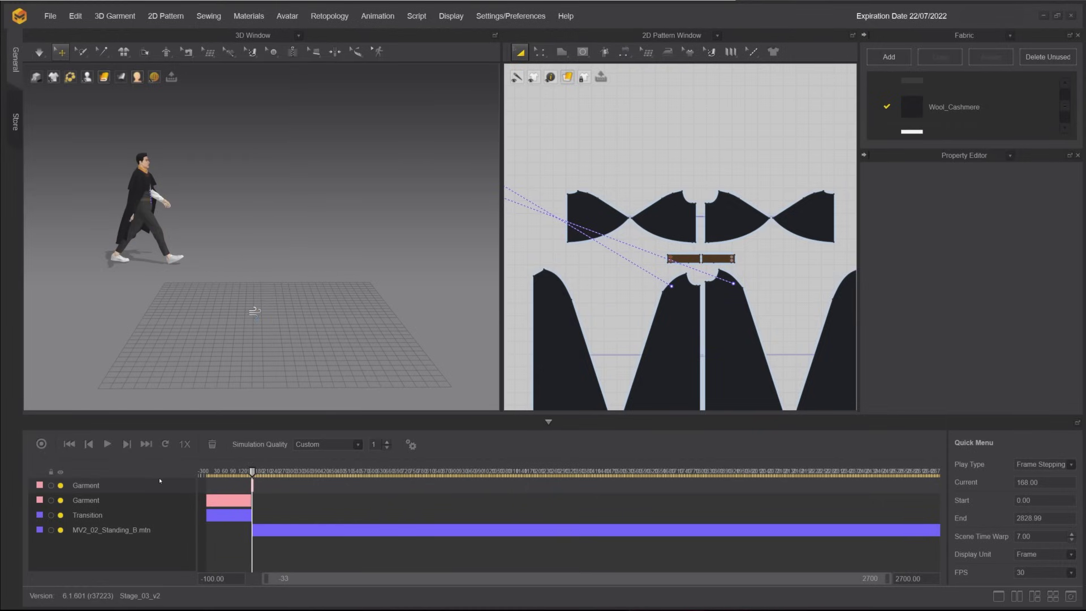
pyautogui.click(39, 53)
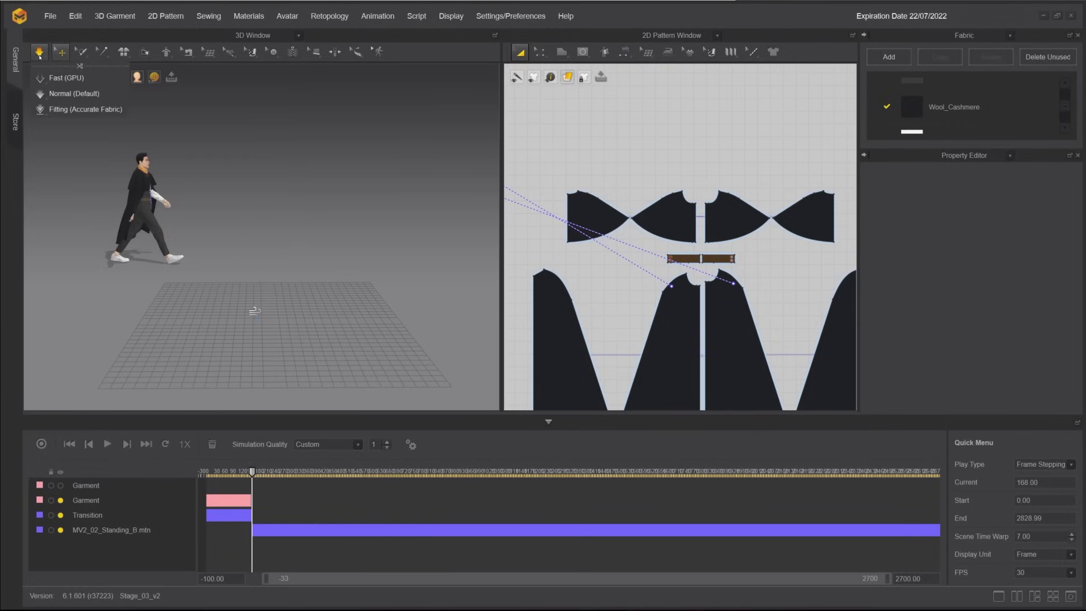
pyautogui.click(43, 444)
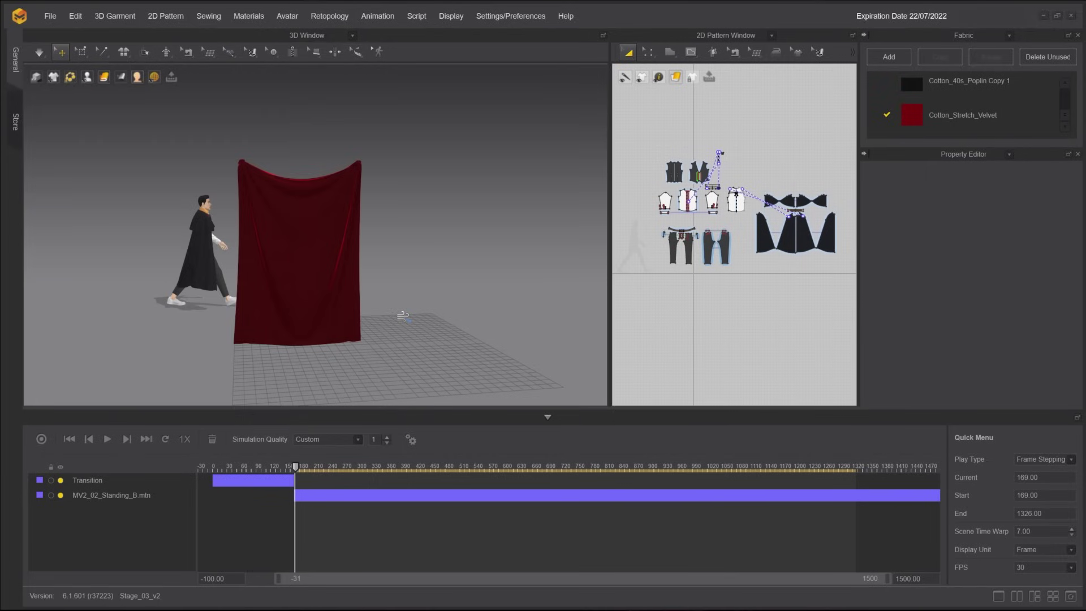
# Pin both upper corners of the red velvet cloth using box pins.
pyautogui.moveTo(219, 259); pyautogui.dragTo(236, 262, button='right')
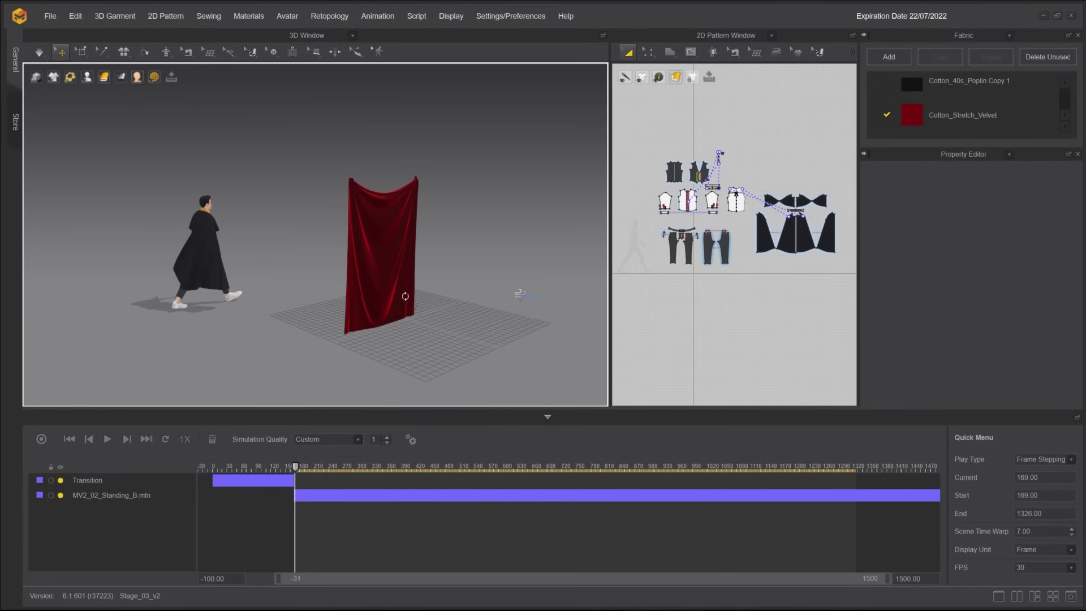
pyautogui.moveTo(405, 295); pyautogui.dragTo(365, 290, button='right')
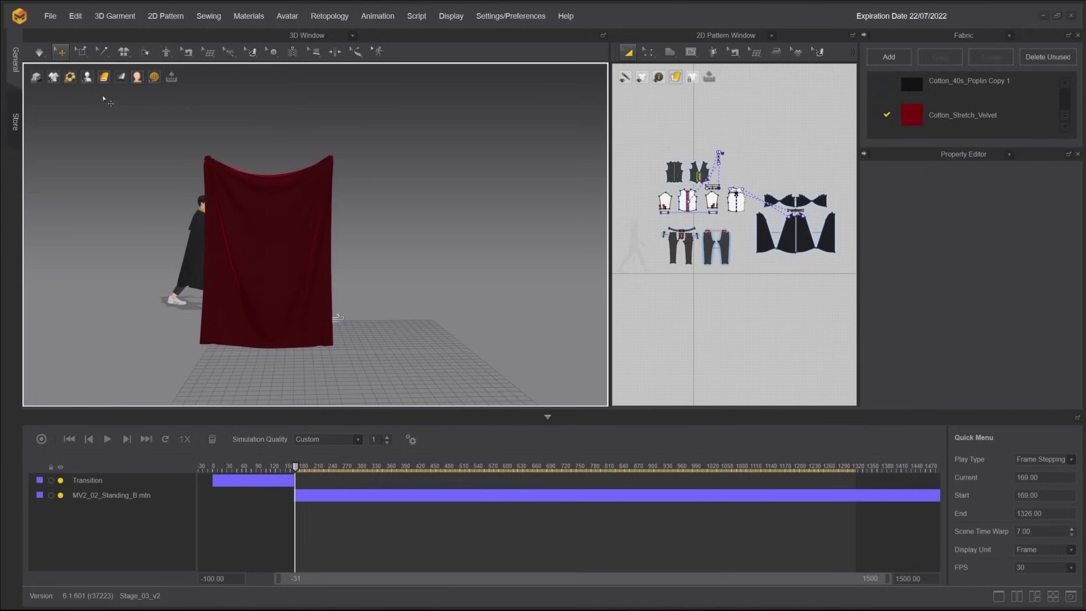
pyautogui.click(82, 51)
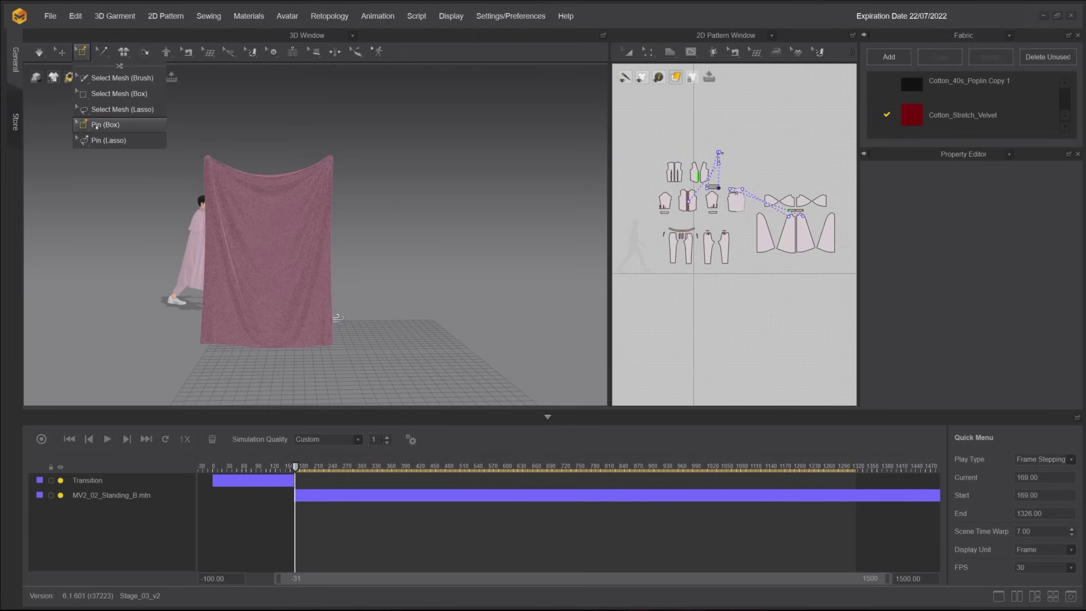
pyautogui.click(96, 126)
pyautogui.moveTo(846, 217); pyautogui.dragTo(650, 238, button='middle')
pyautogui.scroll(6, 655, 226)
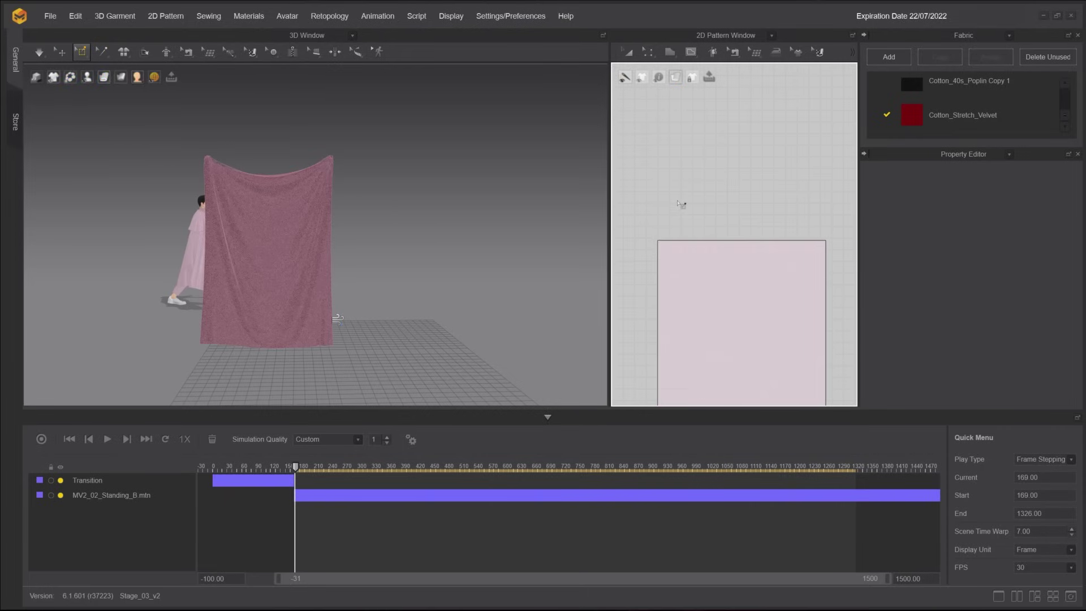
pyautogui.moveTo(790, 249); pyautogui.dragTo(711, 238, button='middle')
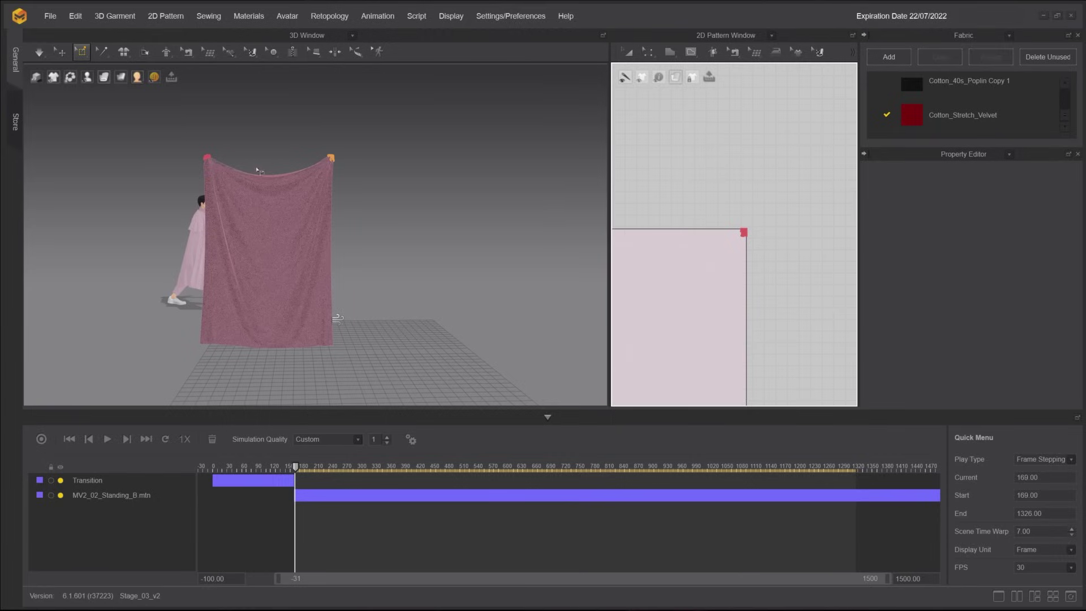
pyautogui.click(60, 52)
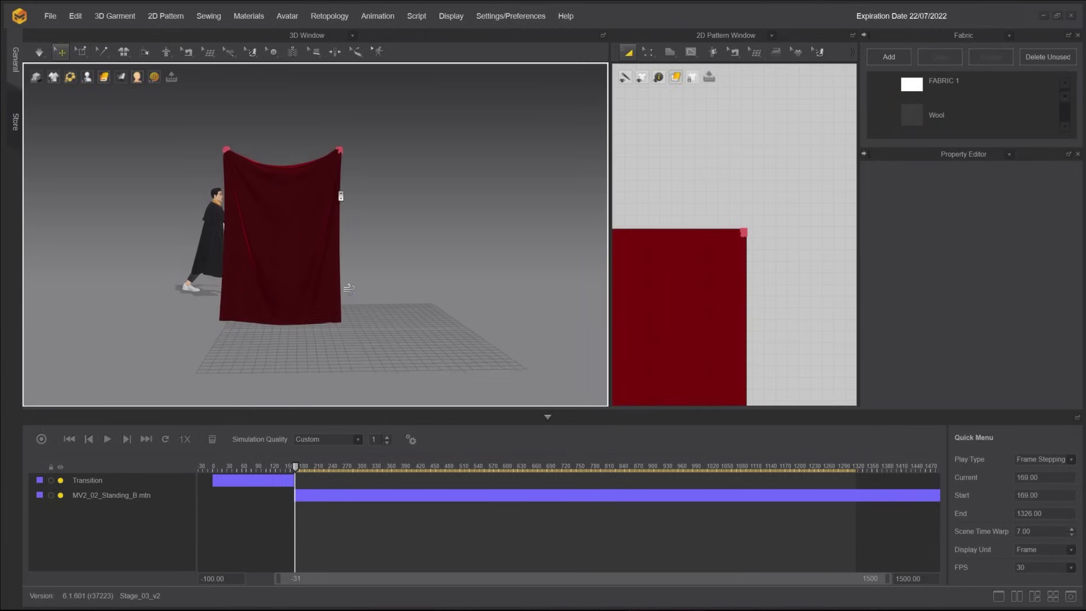
# Simulate and record the cape outfit and the pinned red cloth over frames 169 to 1326.
pyautogui.scroll(-1, 341, 196)
pyautogui.moveTo(341, 196); pyautogui.dragTo(335, 192, button='right')
pyautogui.moveTo(334, 192)
pyautogui.mouseDown(button='middle')
pyautogui.moveTo(325, 219)
pyautogui.moveTo(331, 207)
pyautogui.mouseUp(button='middle')
pyautogui.scroll(1, 335, 213)
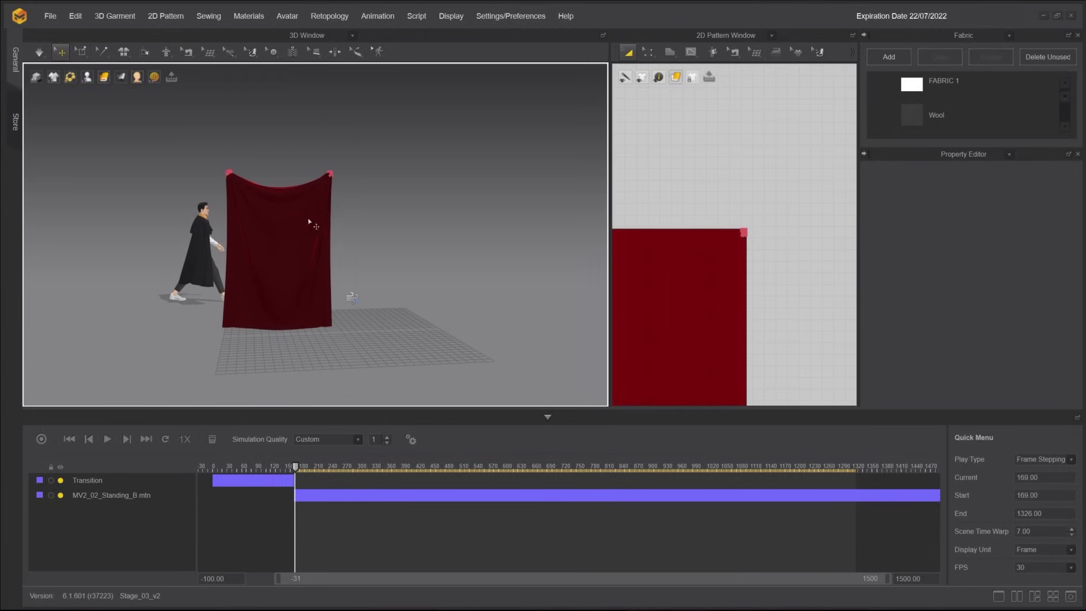
pyautogui.click(39, 52)
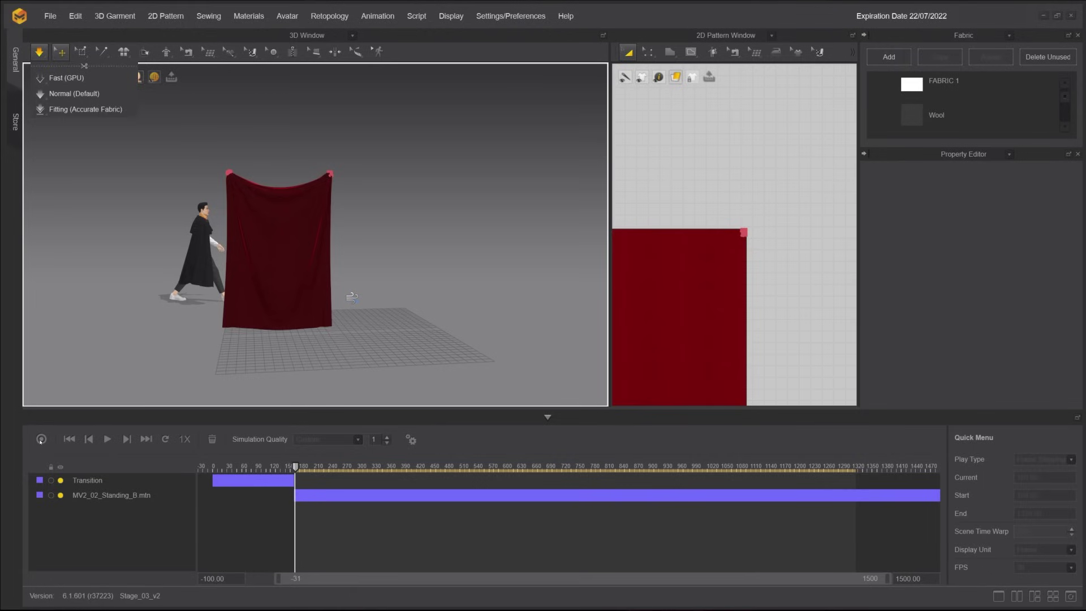
pyautogui.click(41, 440)
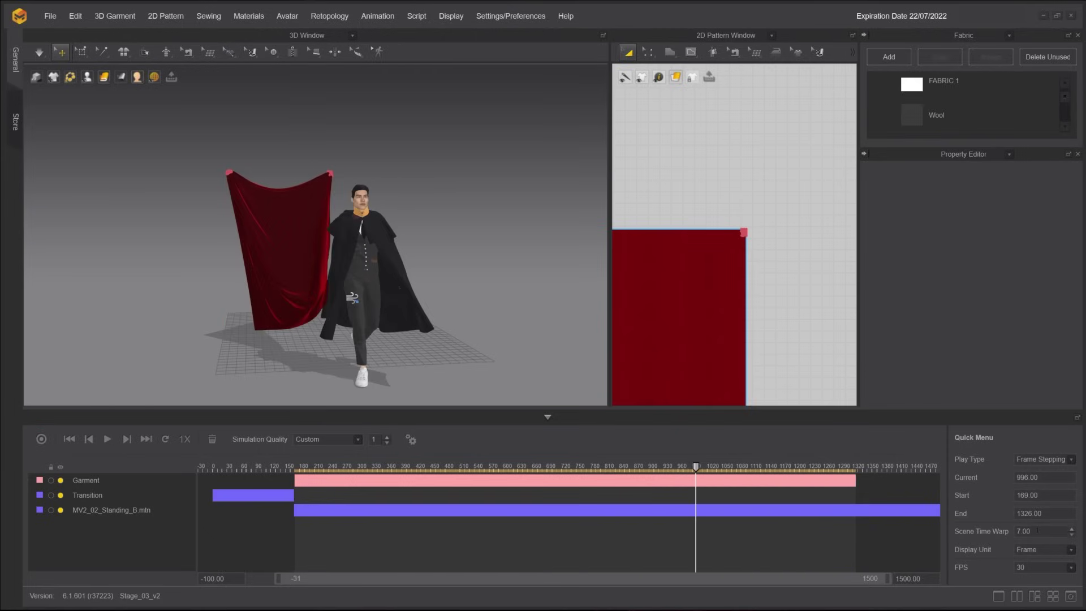
# Set the Scene Time Warp to 1.00 and adjust the playback range to frames 25 through 189.
pyautogui.doubleClick(1037, 530)
pyautogui.write('1')
pyautogui.press('Return')
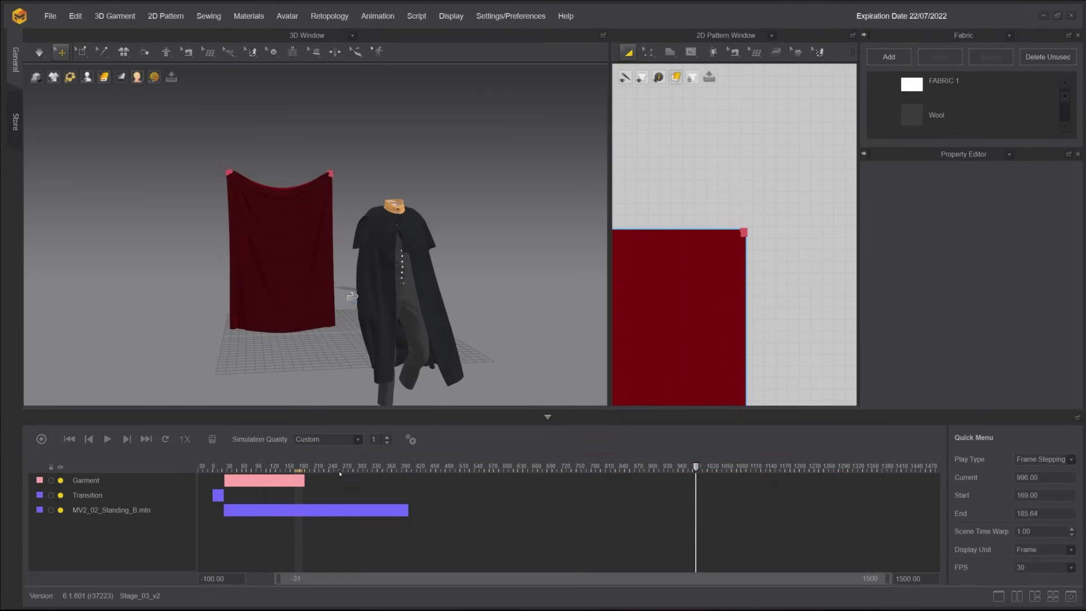
pyautogui.click(293, 468)
pyautogui.moveTo(294, 467); pyautogui.dragTo(278, 467)
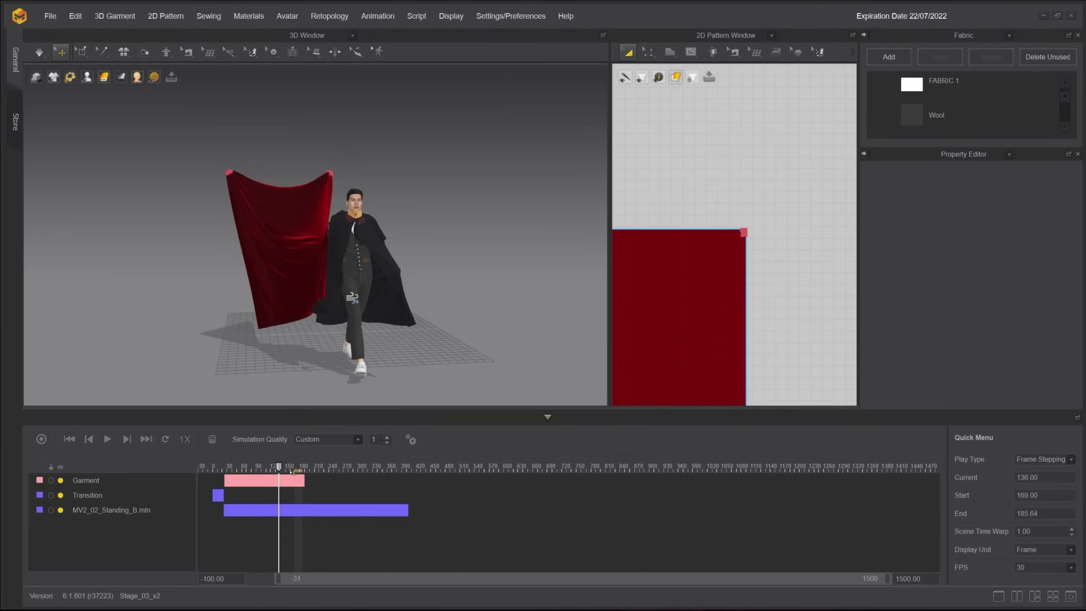
pyautogui.moveTo(295, 469); pyautogui.dragTo(229, 468)
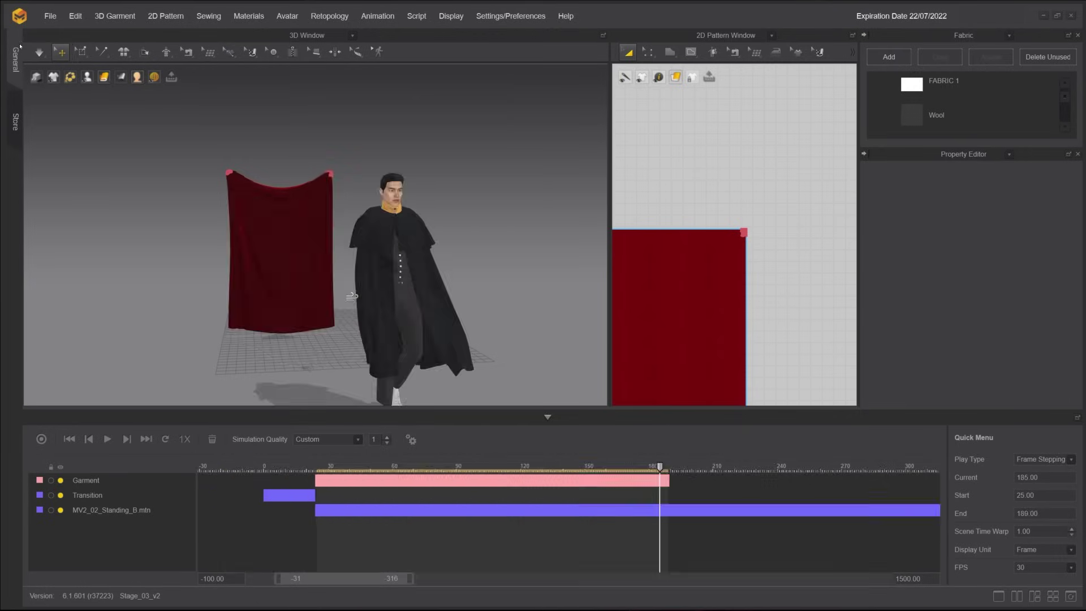
# Start an Alembic (OGAWA) export named Animation_Tutorial.abc, replacing the existing file in the Recording folder.
pyautogui.click(42, 18)
pyautogui.moveTo(56, 139)
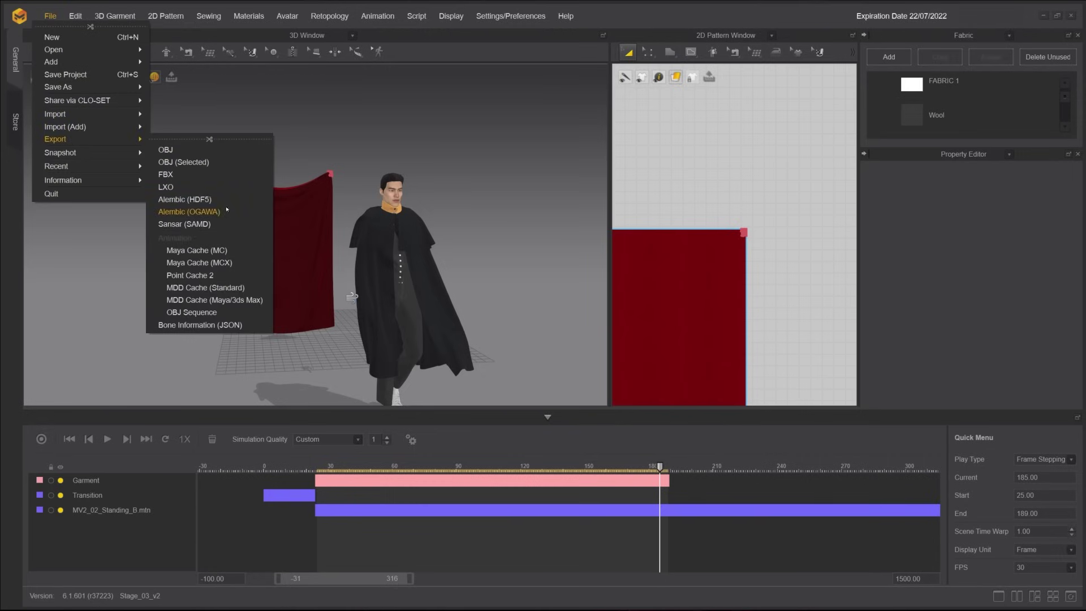
pyautogui.click(181, 213)
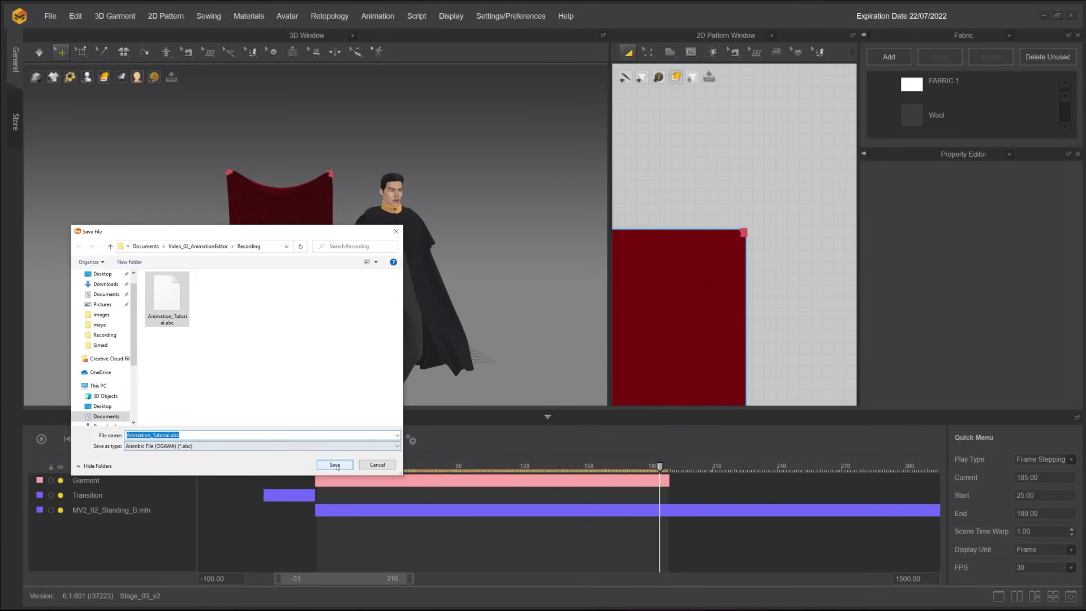
pyautogui.click(335, 464)
pyautogui.click(564, 311)
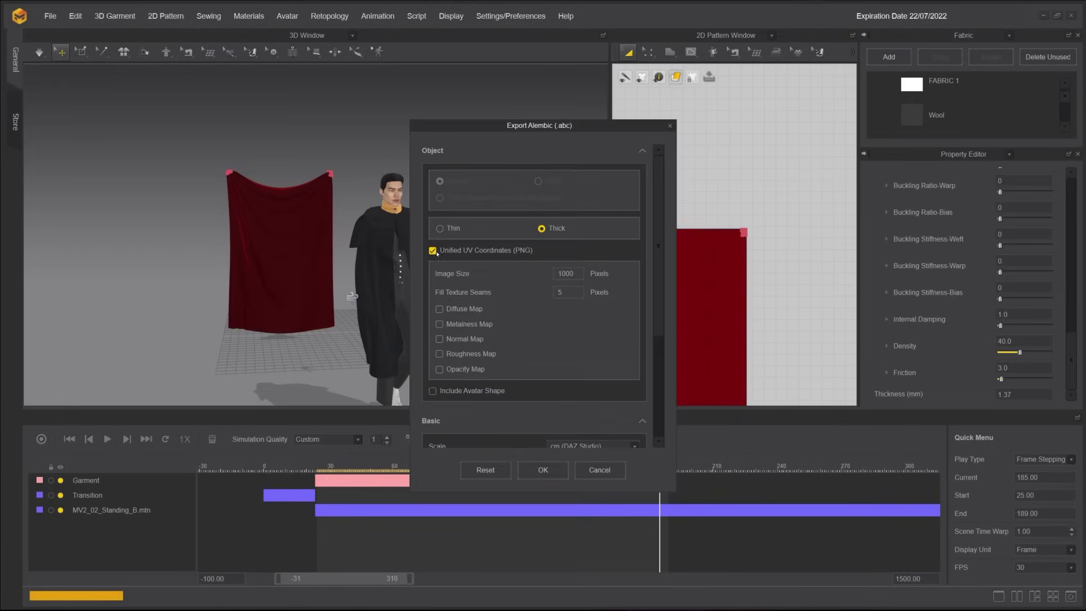
# Run the Alembic export with thin, unwelded garments and unified UV coordinates over the entire animation region.
pyautogui.click(433, 251)
pyautogui.click(433, 251)
pyautogui.click(440, 229)
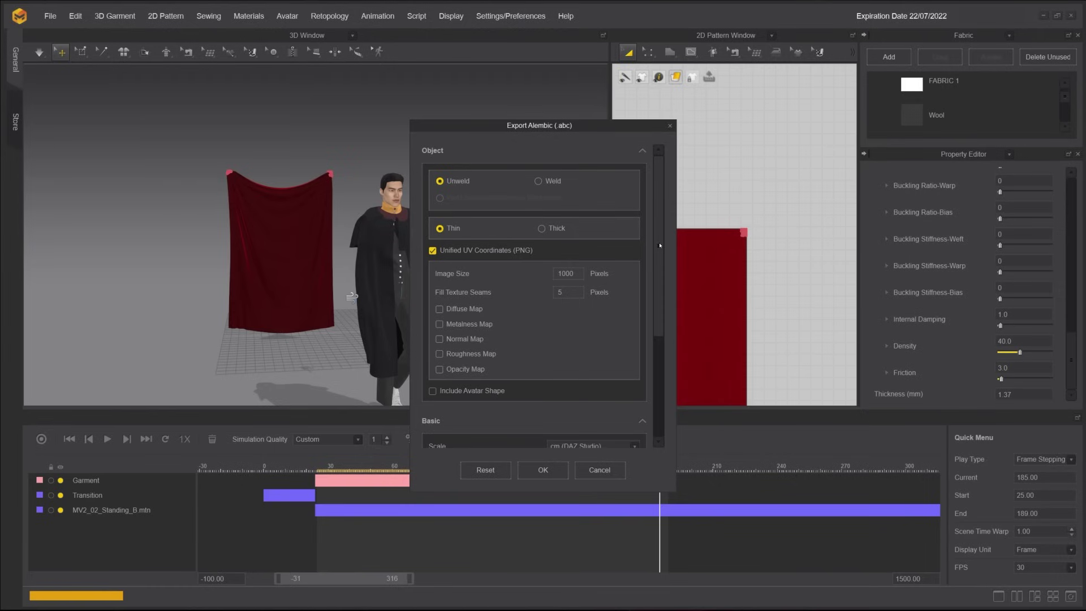
pyautogui.moveTo(660, 246); pyautogui.dragTo(649, 364)
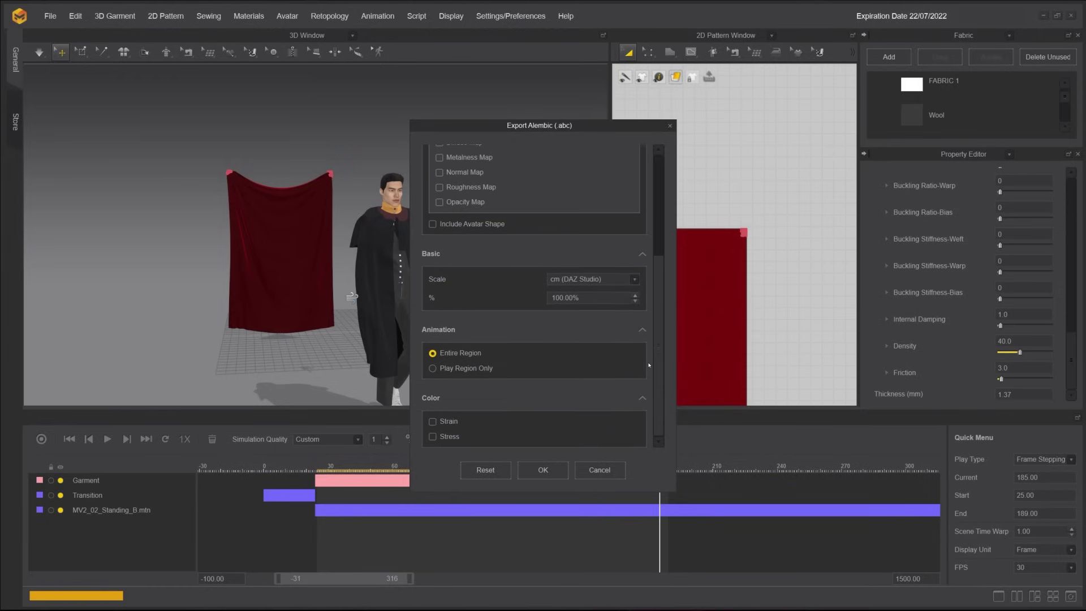
pyautogui.scroll(5, 650, 365)
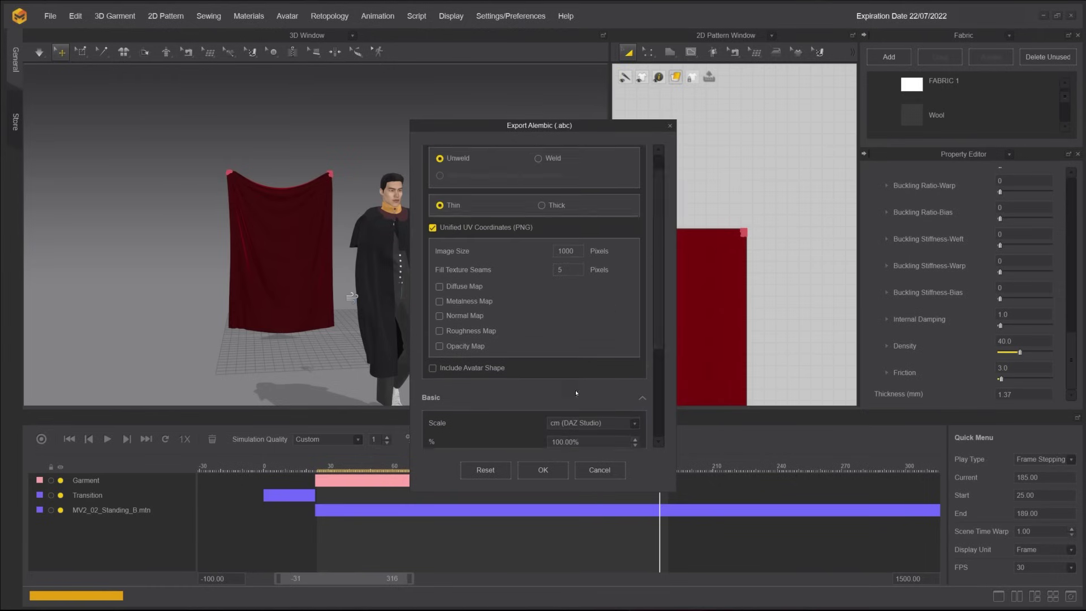
pyautogui.click(545, 471)
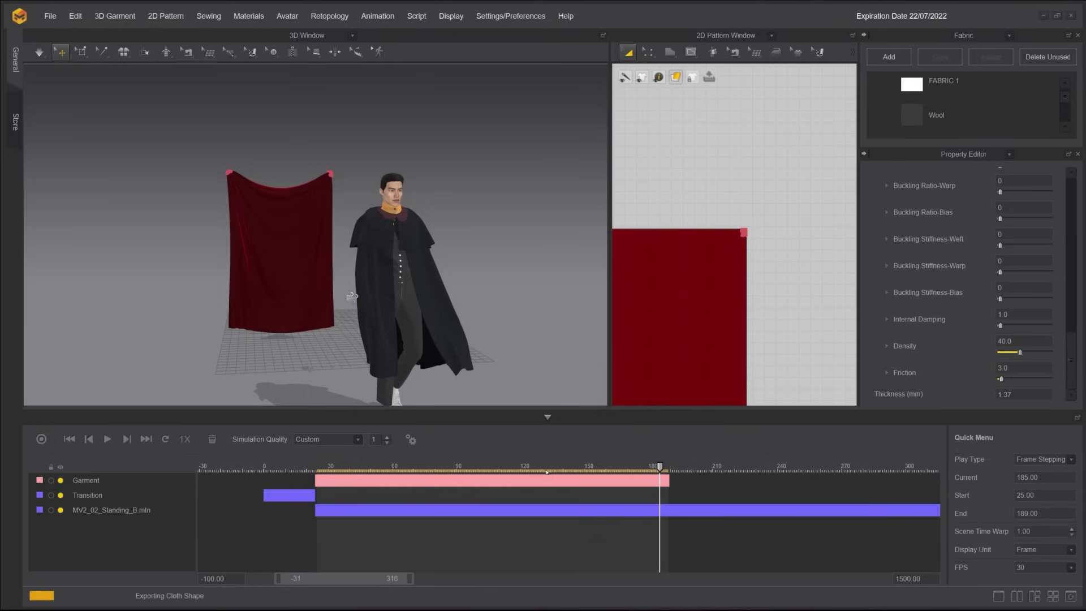